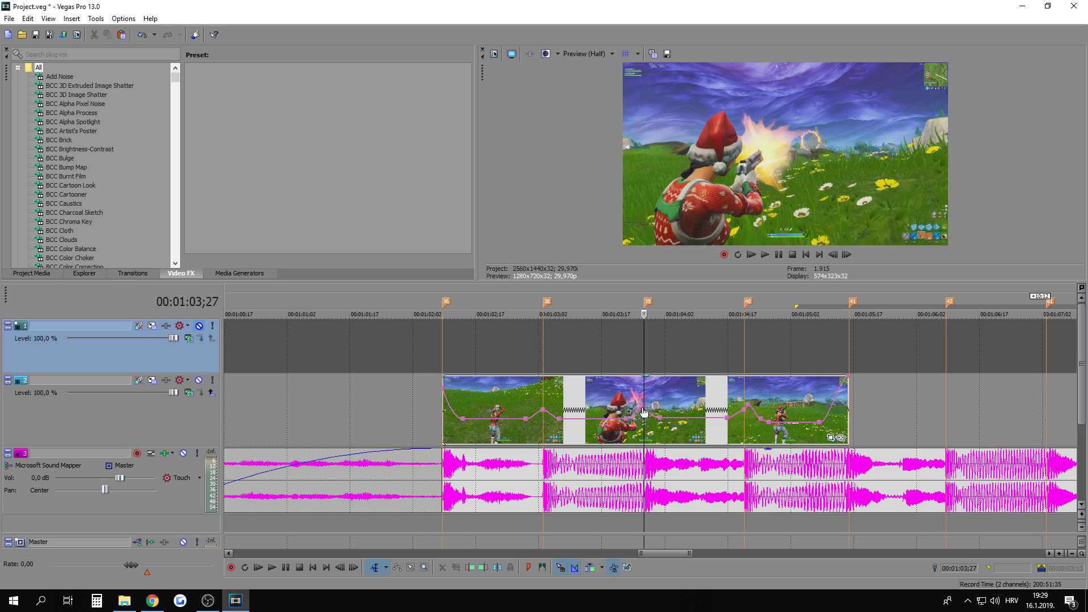
Step: Set the Event Velocity envelope colour to green in the display preferences
left_click(119, 19)
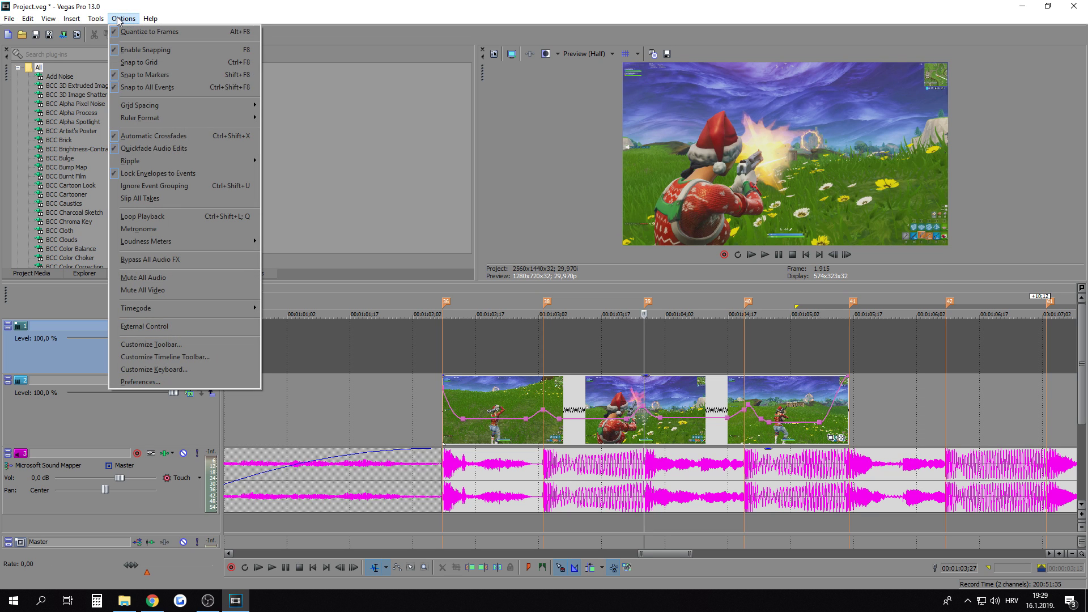
left_click(196, 383)
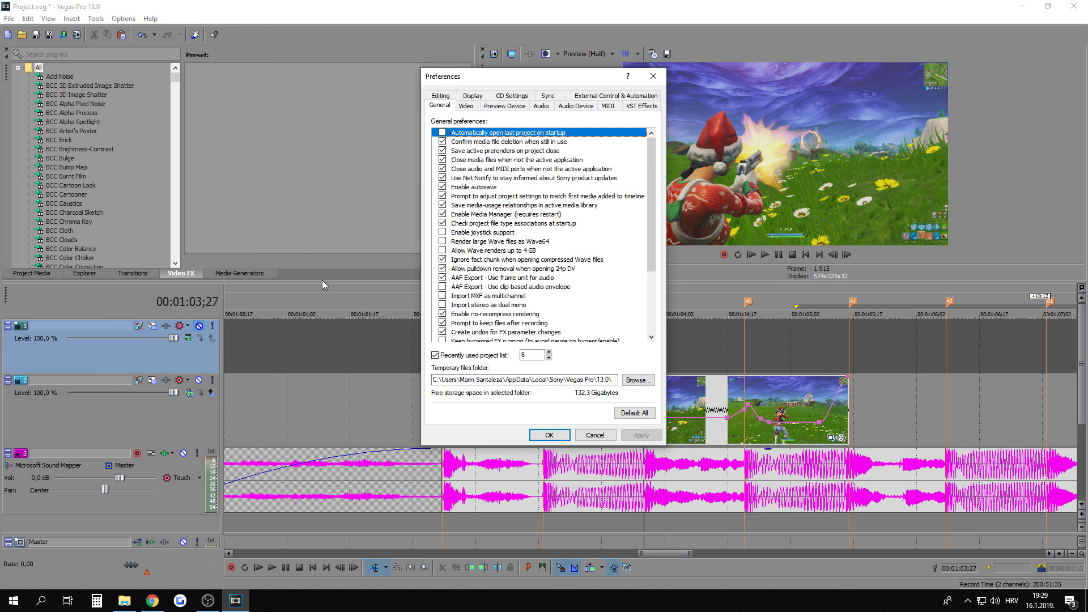
left_click(475, 97)
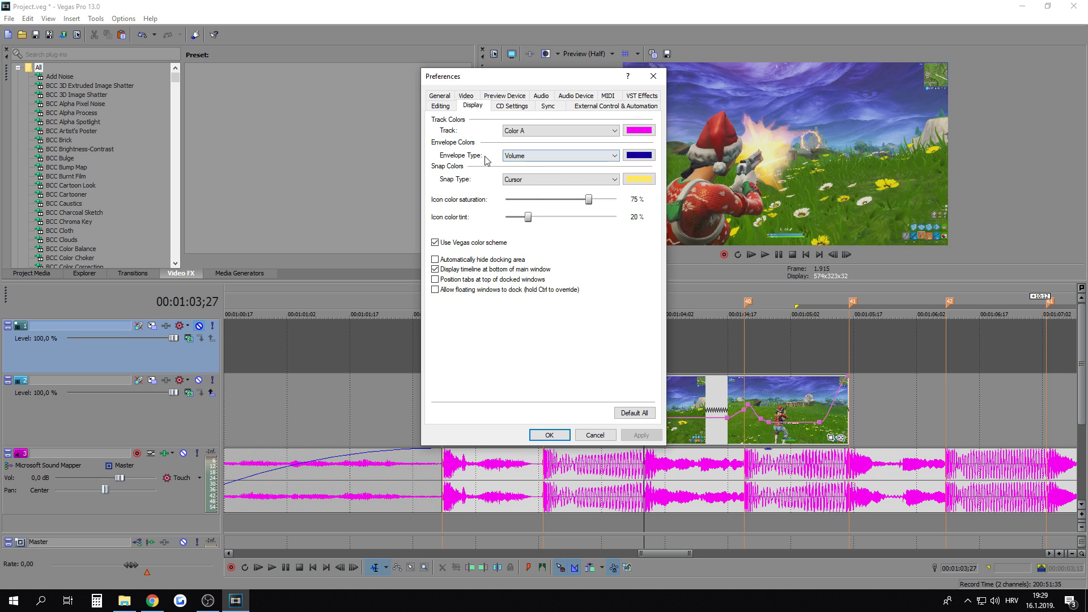
left_click(529, 158)
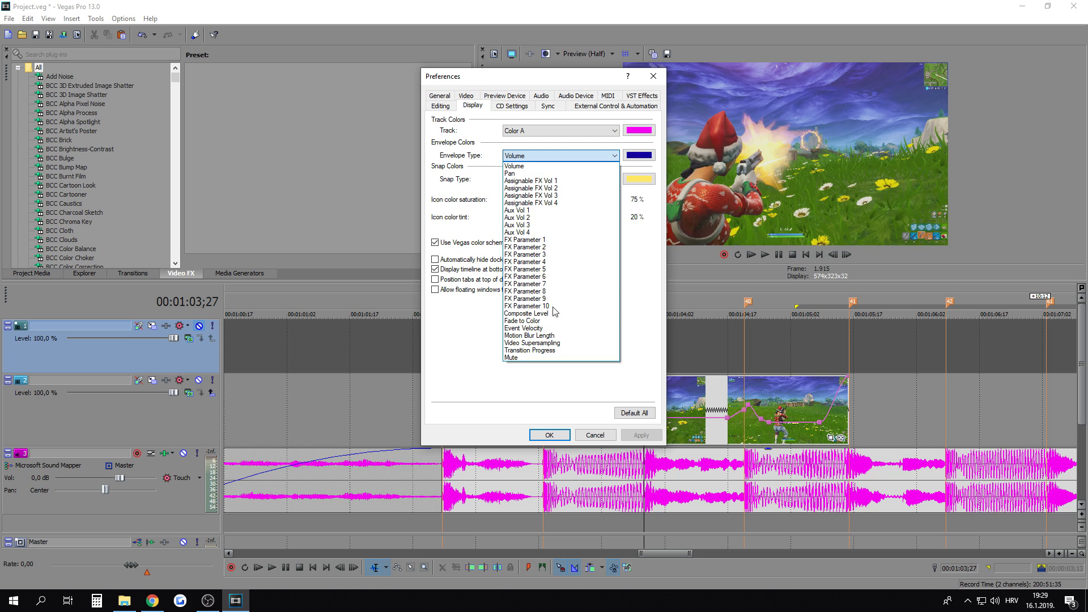
left_click(549, 329)
left_click(639, 155)
left_click(468, 220)
mouse_move(468, 220)
left_mouse_down()
mouse_move(626, 215)
mouse_move(532, 219)
left_mouse_up()
left_click(570, 291)
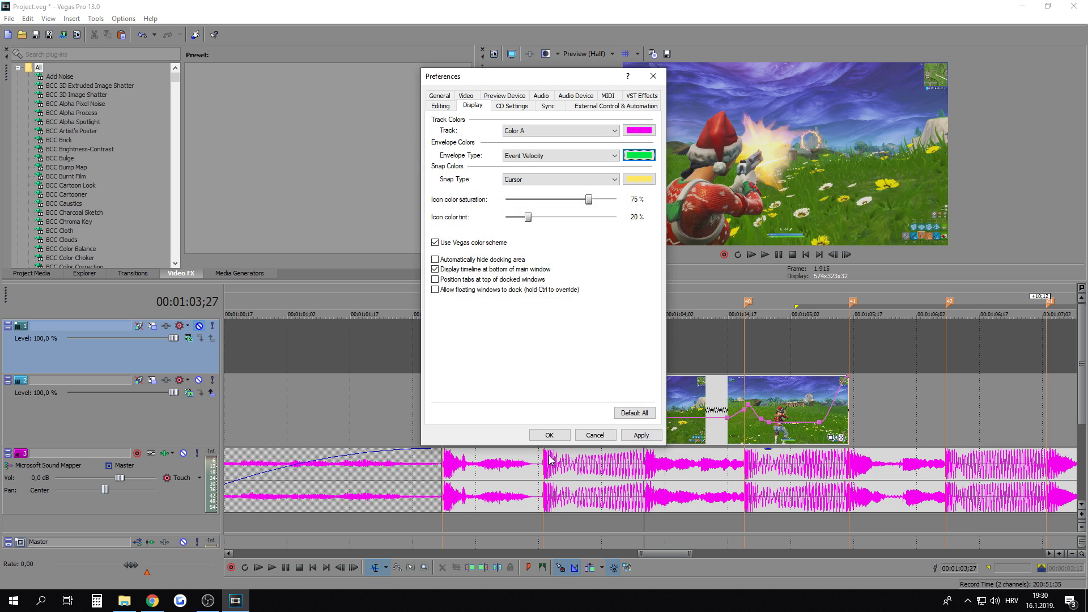
left_click(549, 435)
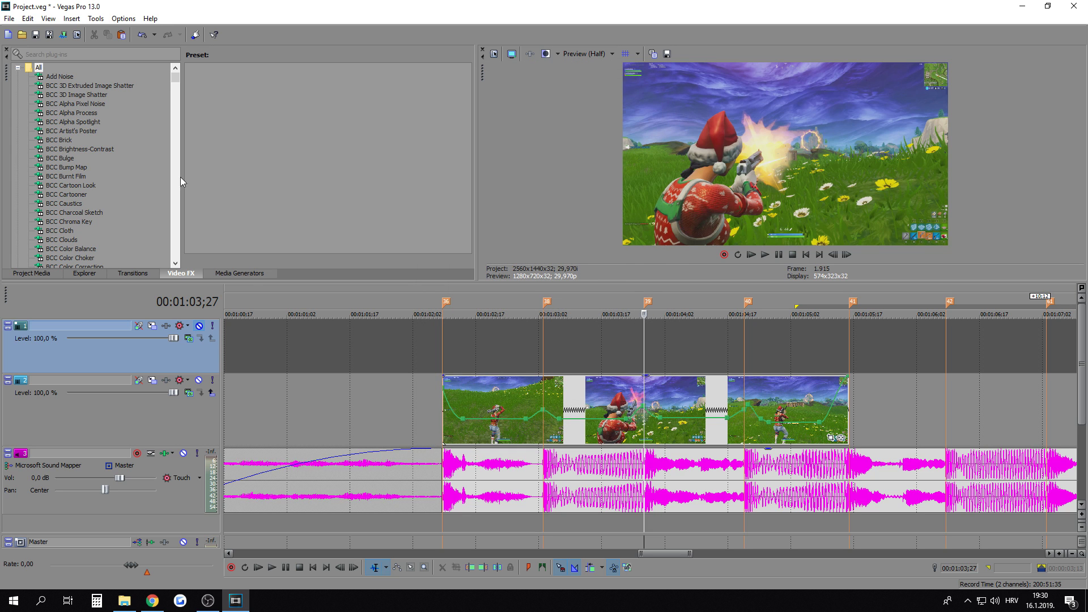
Step: Set the Event Velocity envelope colour to pink in the display preferences
left_click(122, 18)
left_click(170, 385)
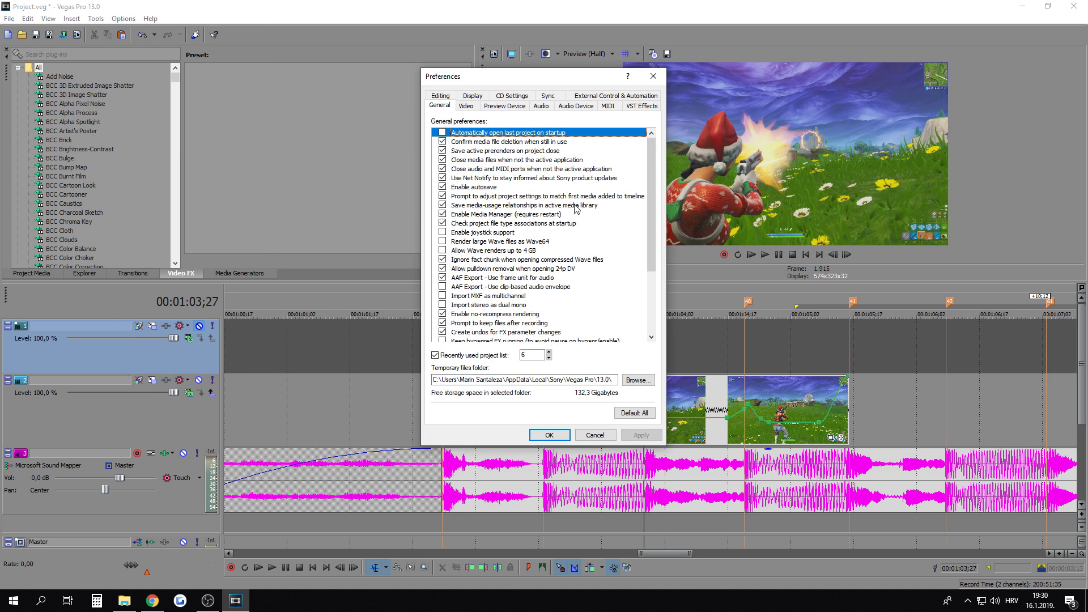
left_click(473, 106)
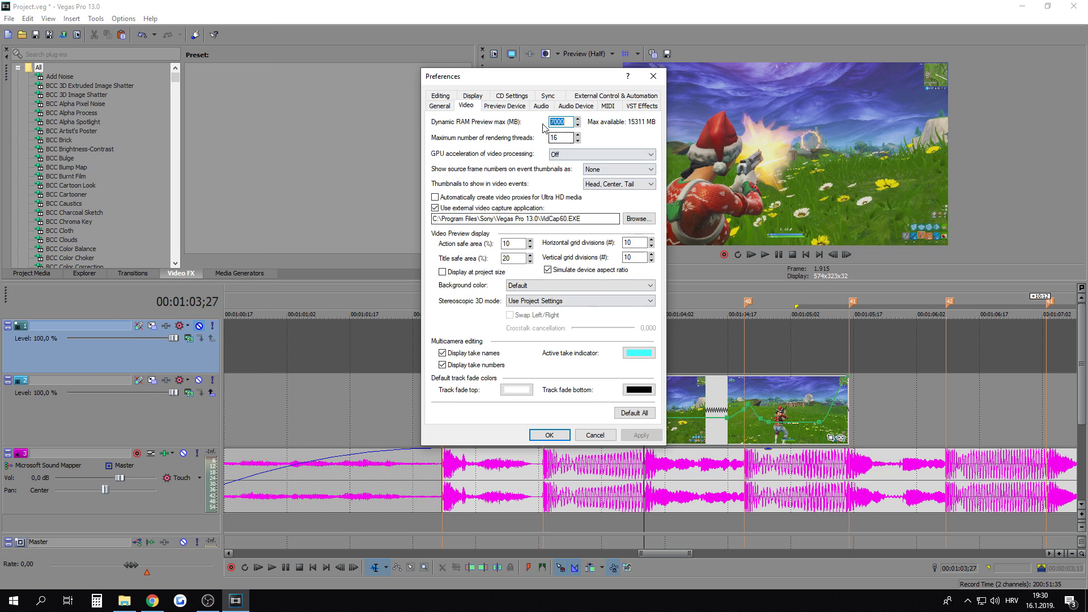
left_click(473, 96)
left_click(598, 161)
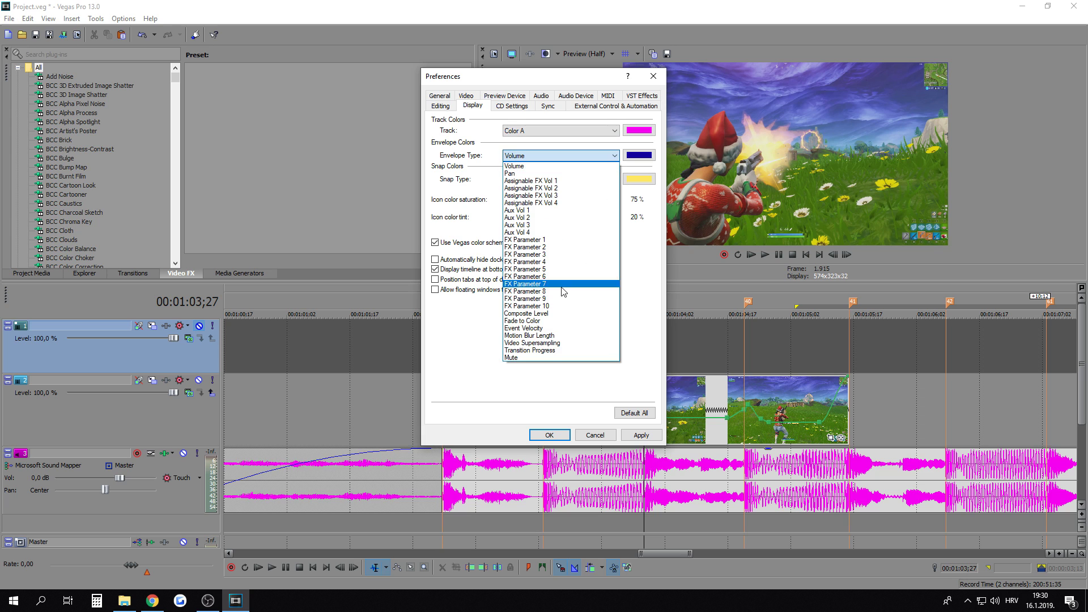
left_click(558, 335)
left_click(639, 159)
left_click(587, 218)
left_click(571, 291)
left_click(638, 437)
left_click(549, 436)
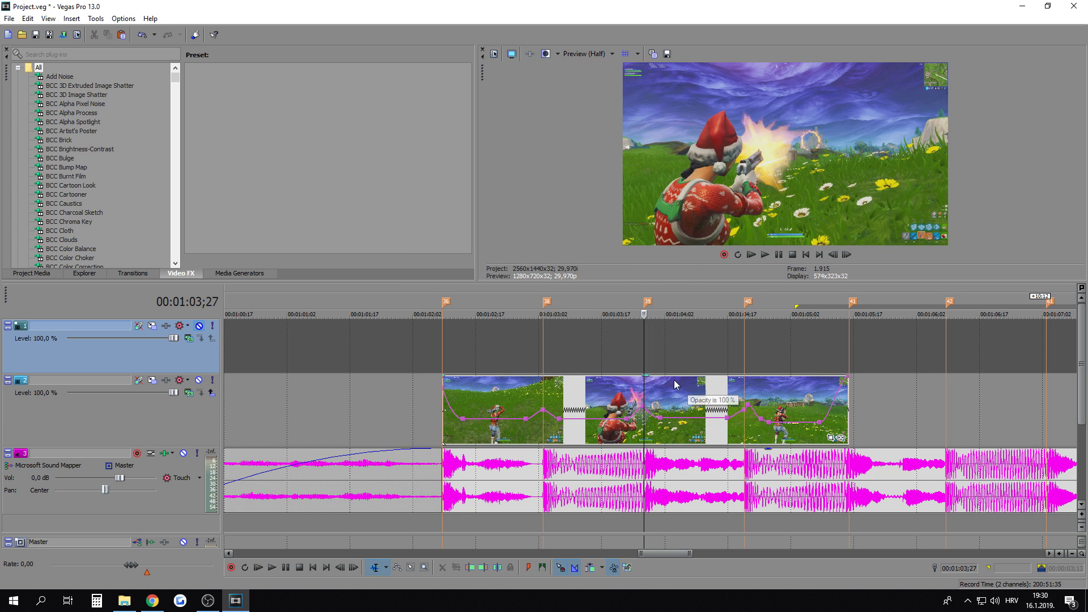
Step: Copy the second music clip on the audio track into the empty stretch after the last video clip
scroll(618, 400, "down", 4)
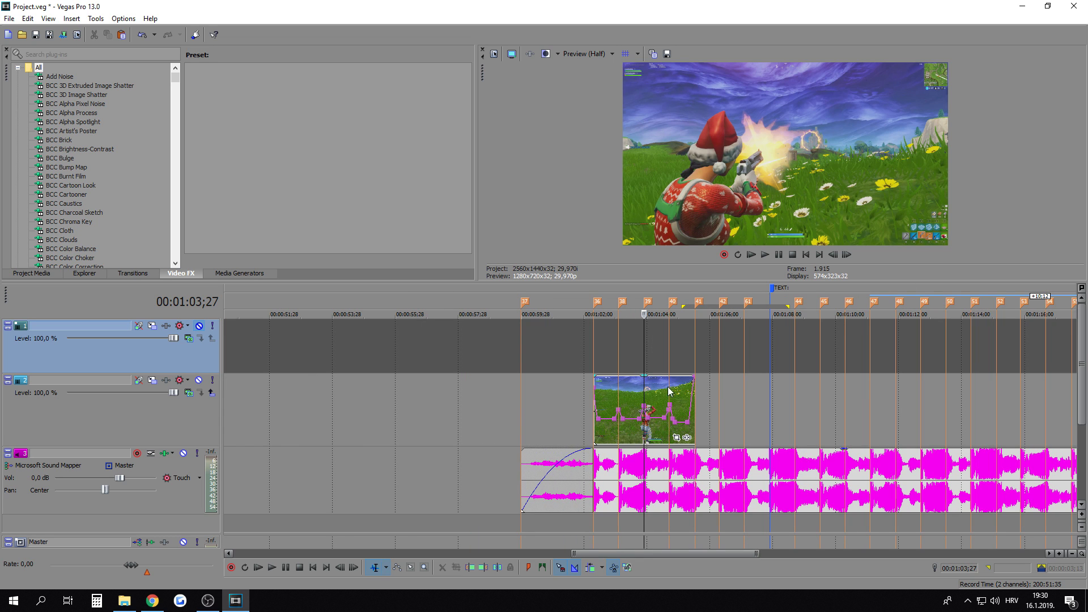
scroll(716, 394, "down", 4)
scroll(706, 396, "up", 2)
scroll(744, 404, "down", 2)
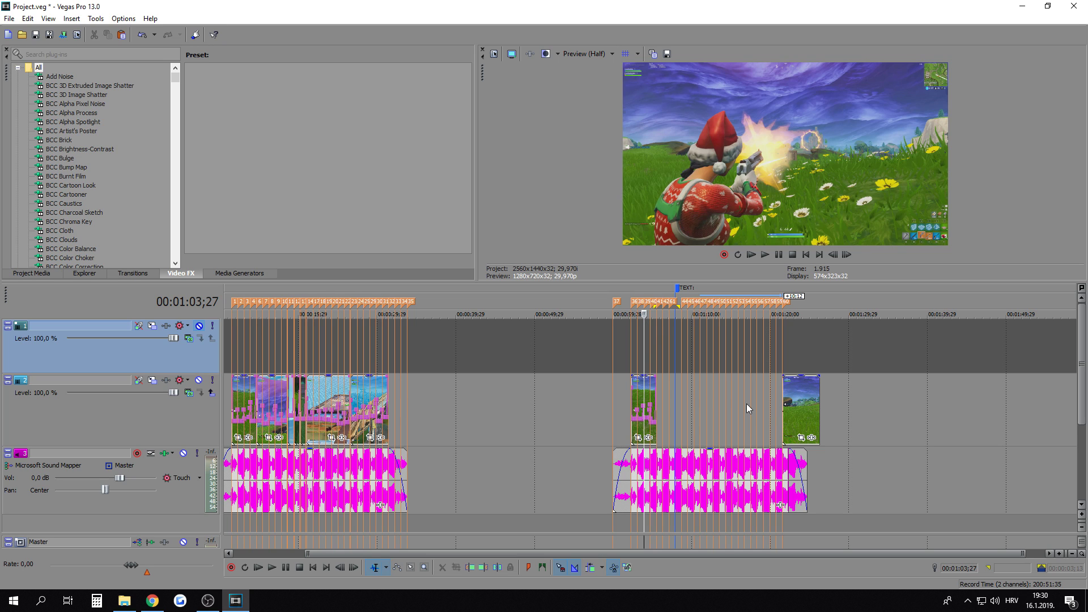
left_click(785, 400)
scroll(840, 408, "up", 5)
scroll(836, 411, "down", 8)
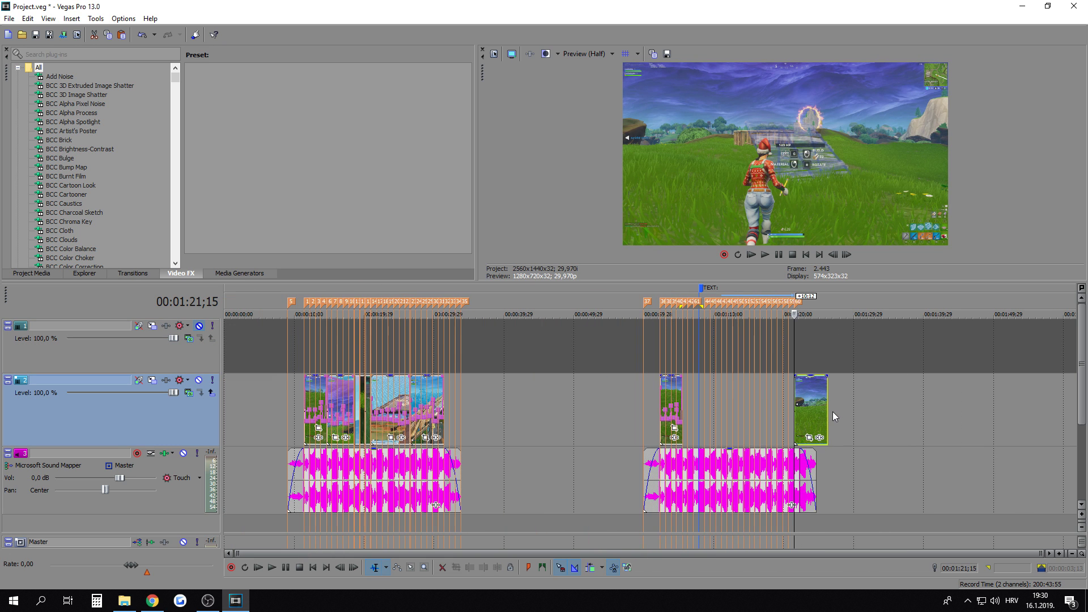
left_click(716, 483)
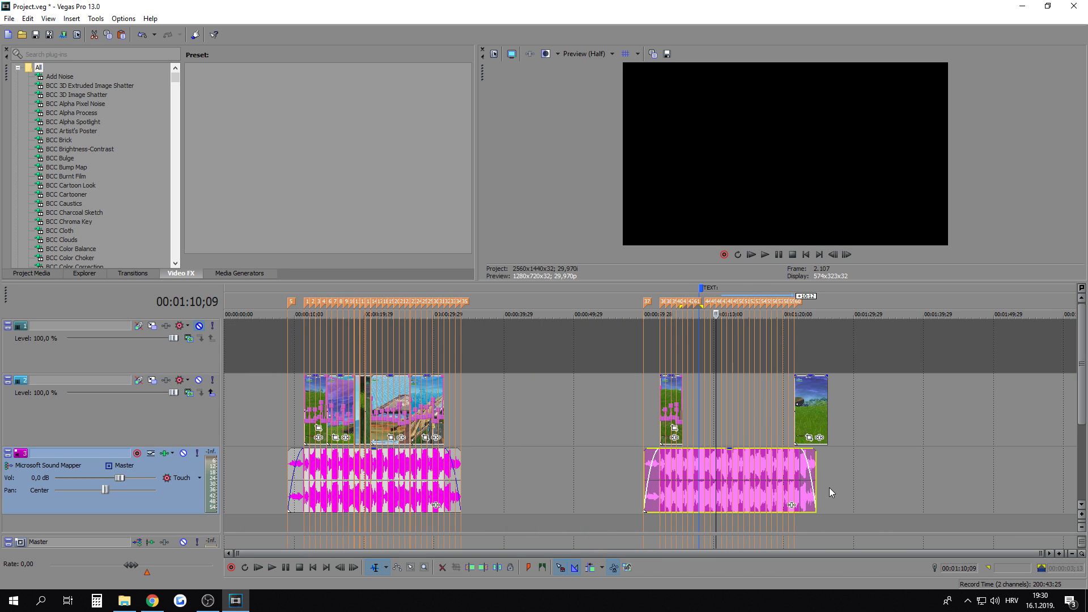
left_click_drag(756, 481, 980, 480)
left_click(886, 461)
Step: Play the copied music clip's intro and place a marker on its first beat at 00:01:34;28
scroll(920, 479, "up", 3)
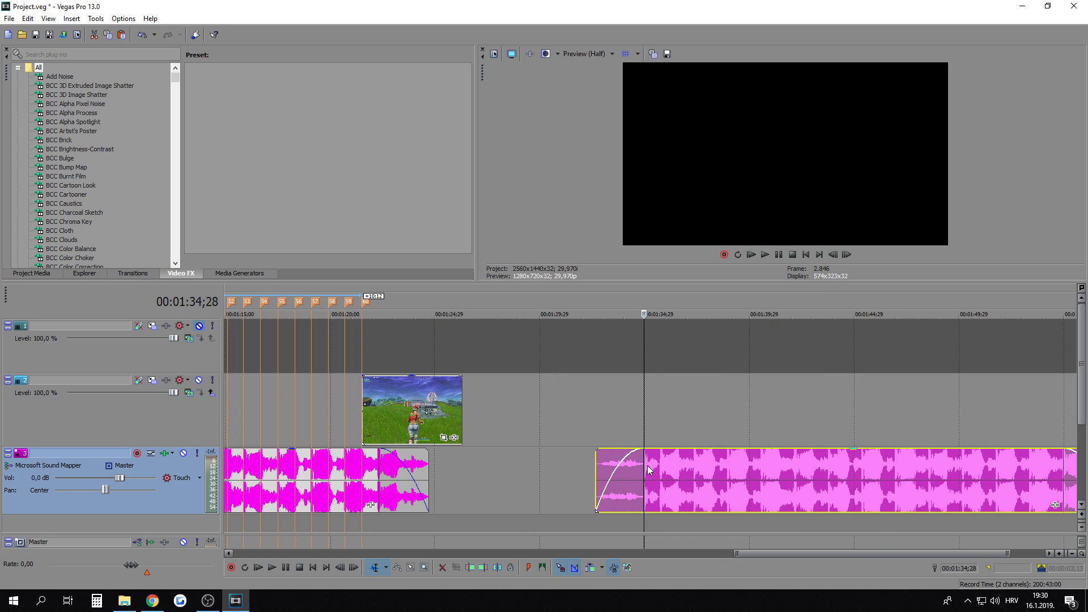
left_click(639, 432)
scroll(681, 445, "up", 2)
scroll(681, 446, "down", 2)
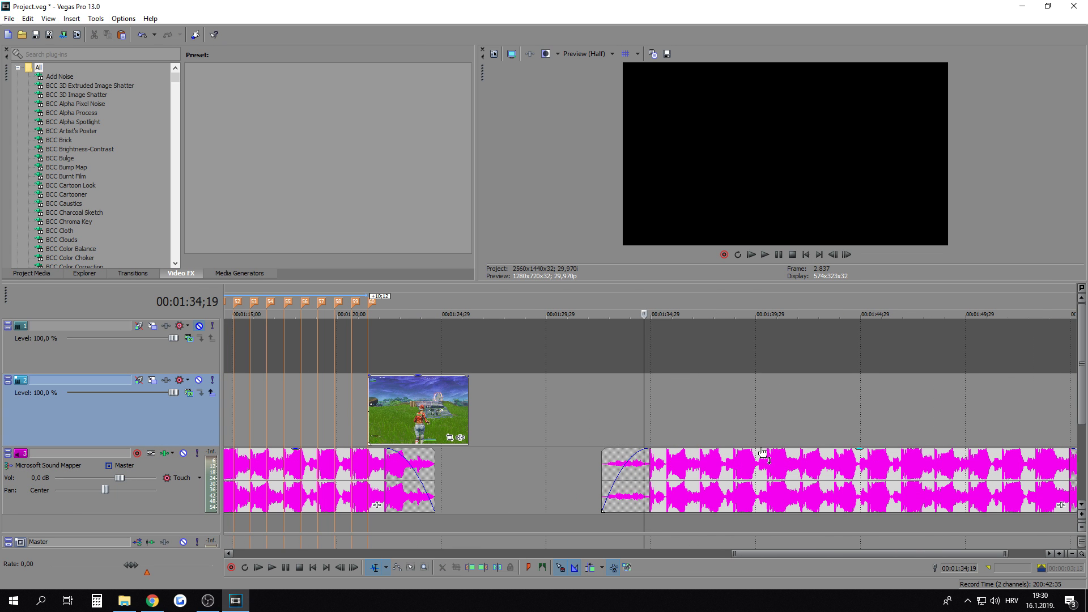
scroll(763, 452, "up", 2)
scroll(763, 452, "down", 2)
scroll(763, 451, "up", 3)
left_click(395, 426)
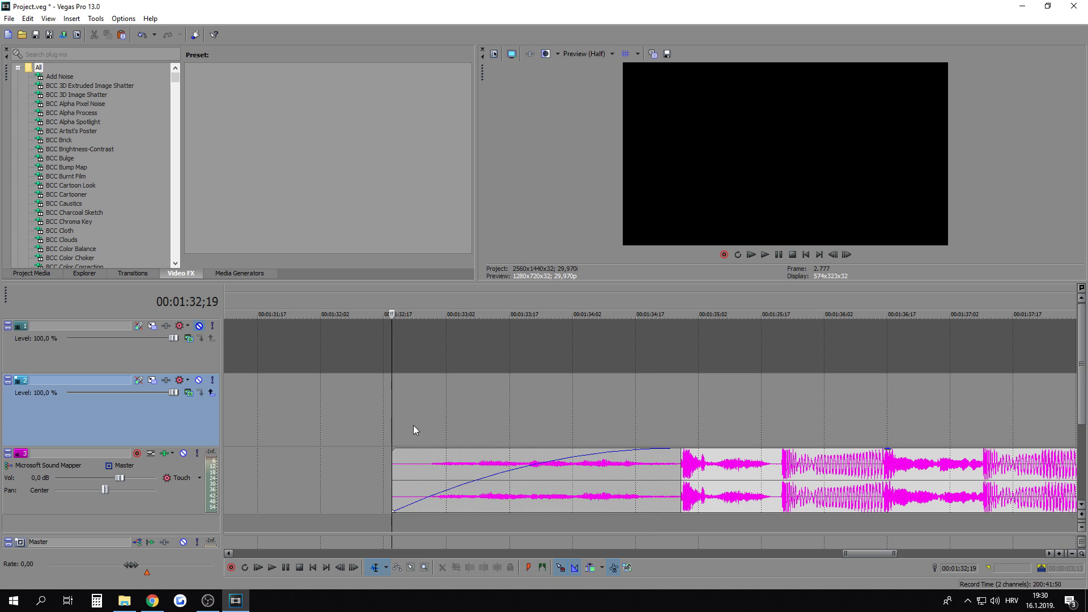
left_click(565, 407)
key("space")
key("space")
left_click(681, 463)
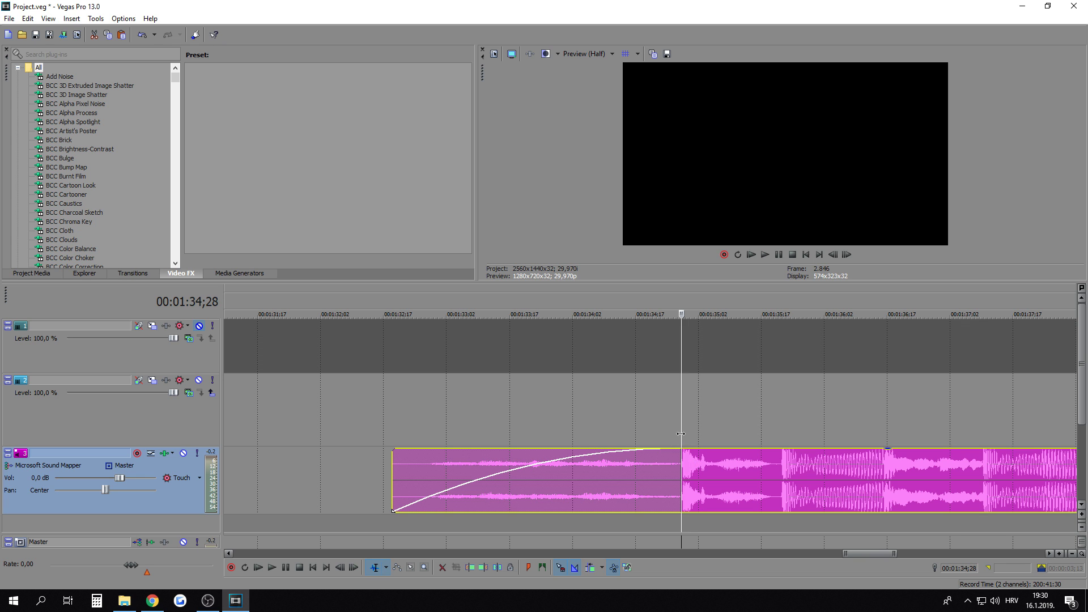
mouse_move(179, 514)
left_mouse_down()
mouse_move(190, 494)
mouse_move(196, 518)
left_mouse_up()
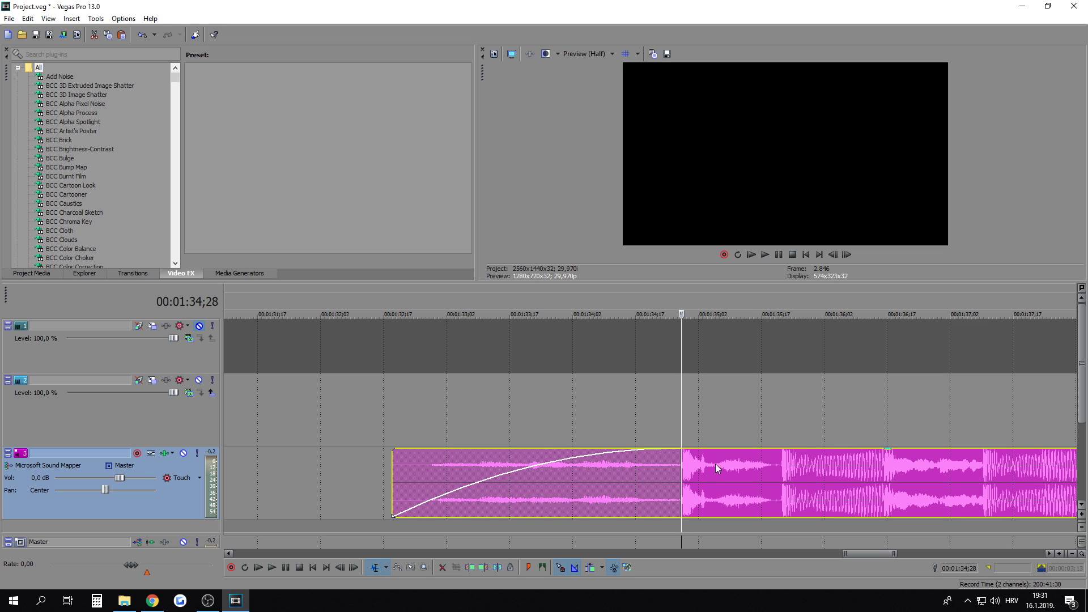
key("m")
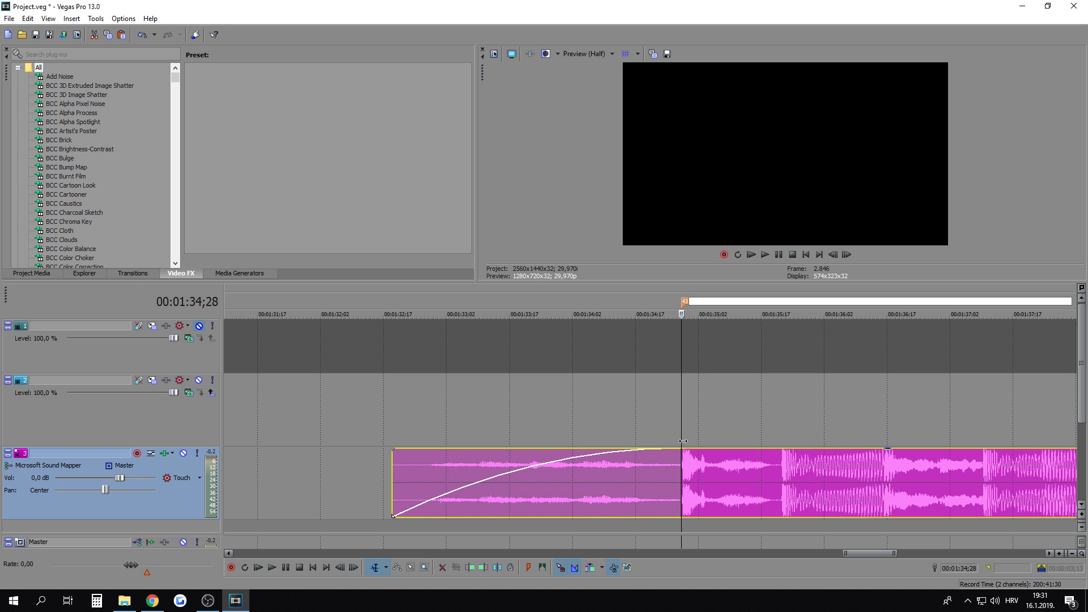
Step: Play past the first beat marker and place a marker on the second beat at 00:01:35;22
left_click(610, 398)
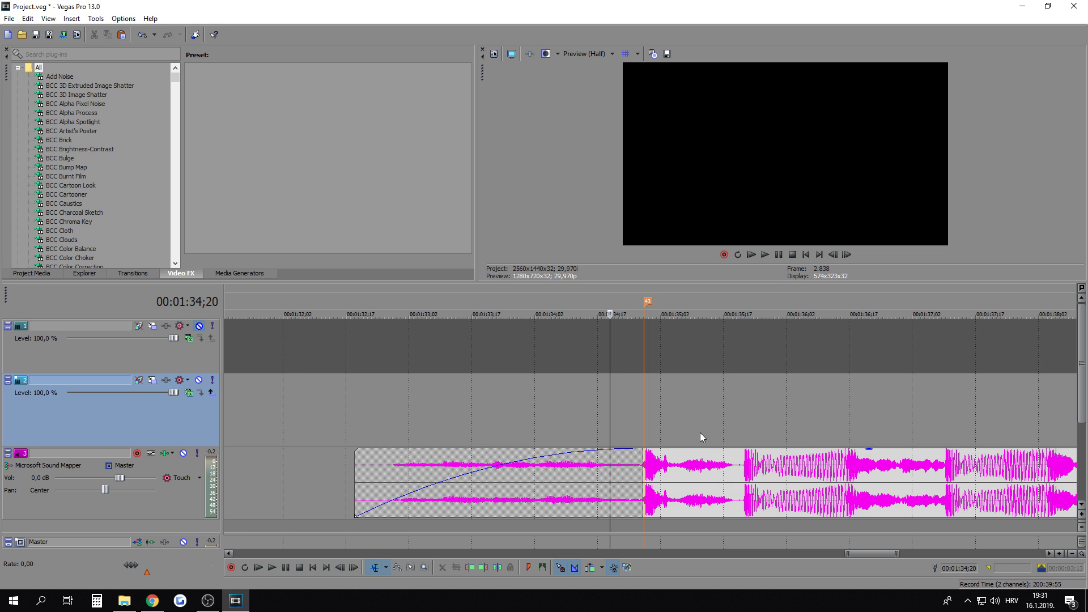
scroll(685, 434, "down", 3)
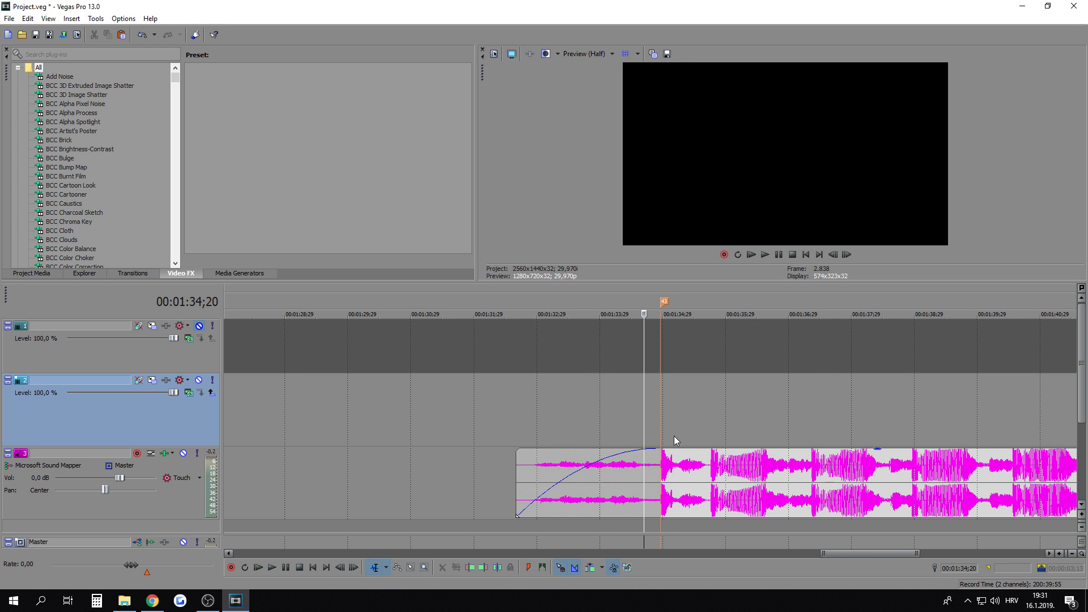
key("space")
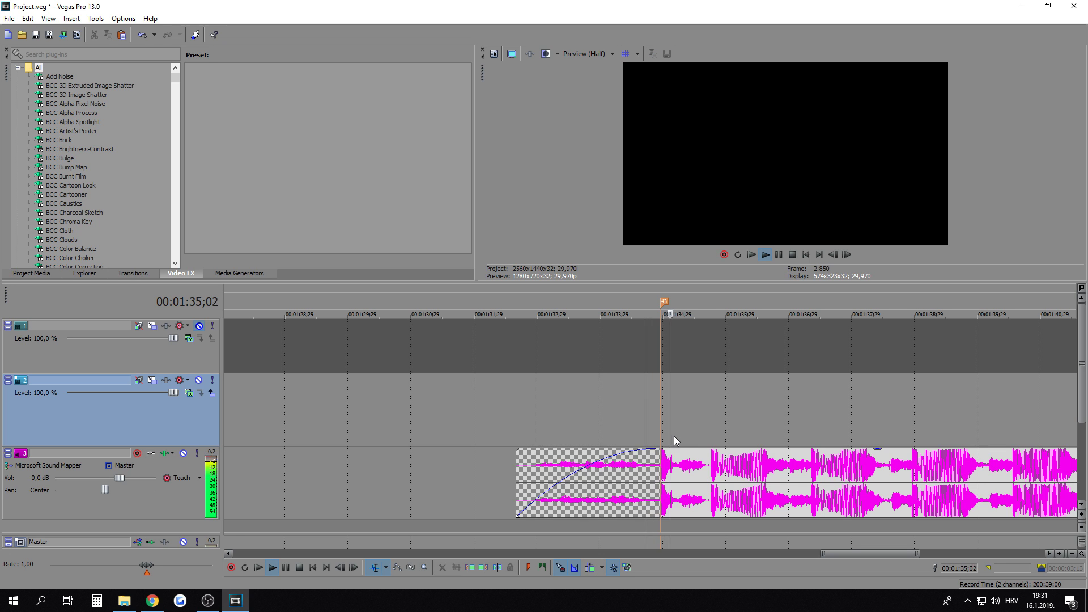
key("space")
left_click(712, 474)
scroll(754, 474, "up", 3)
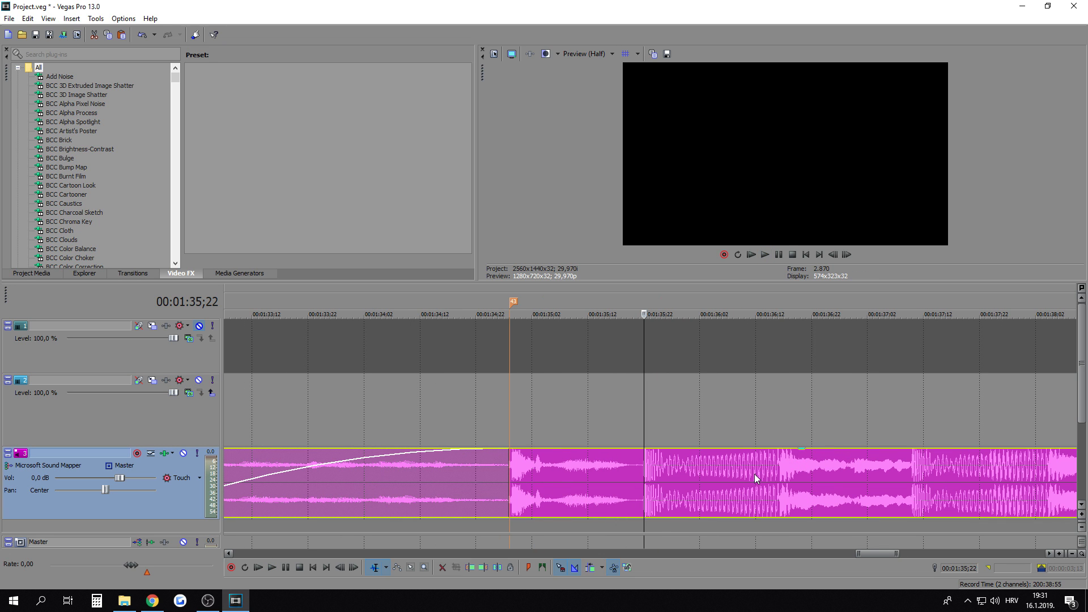
key("m")
Step: Continue playing the copied music in short stretches and place markers on the third and fourth beats
left_click(555, 472)
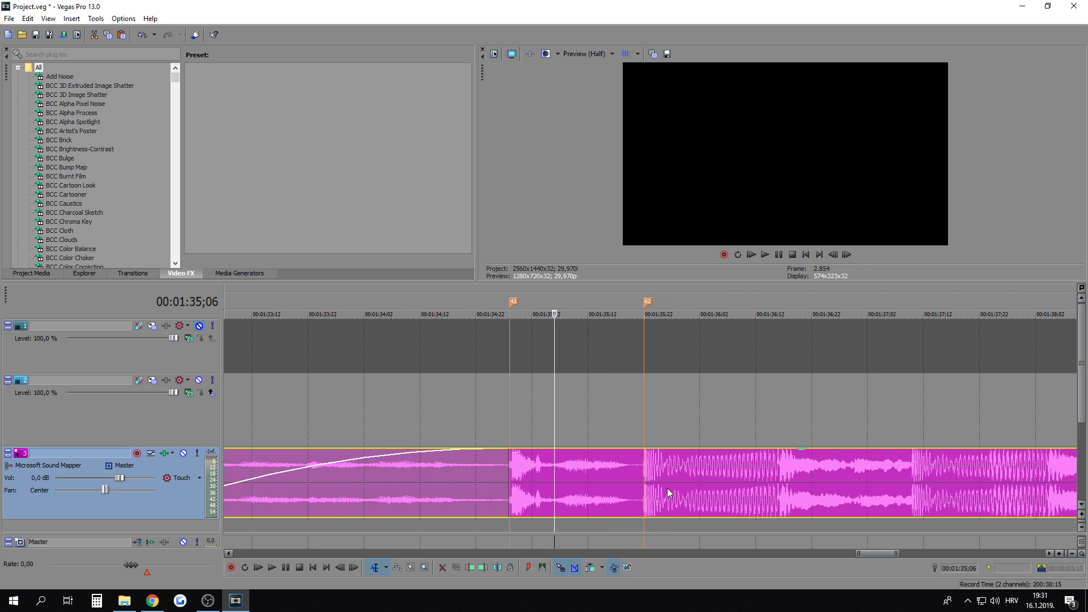
key("space")
key("Return")
key("m")
left_click(729, 476)
key("space")
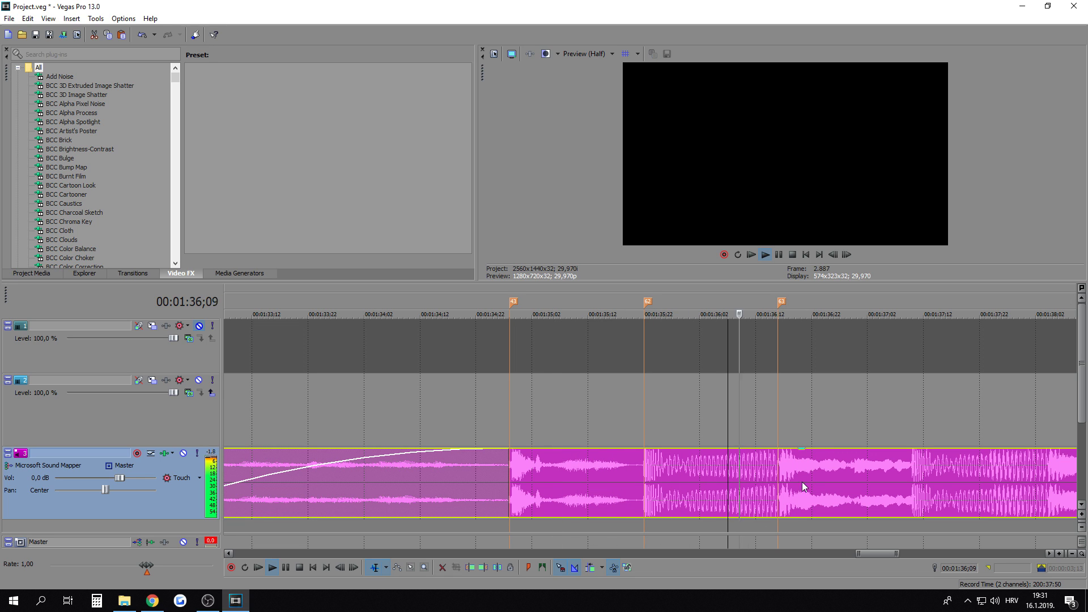
key("Return")
key("m")
left_click(871, 469)
scroll(876, 469, "down", 3)
key("space")
key("space")
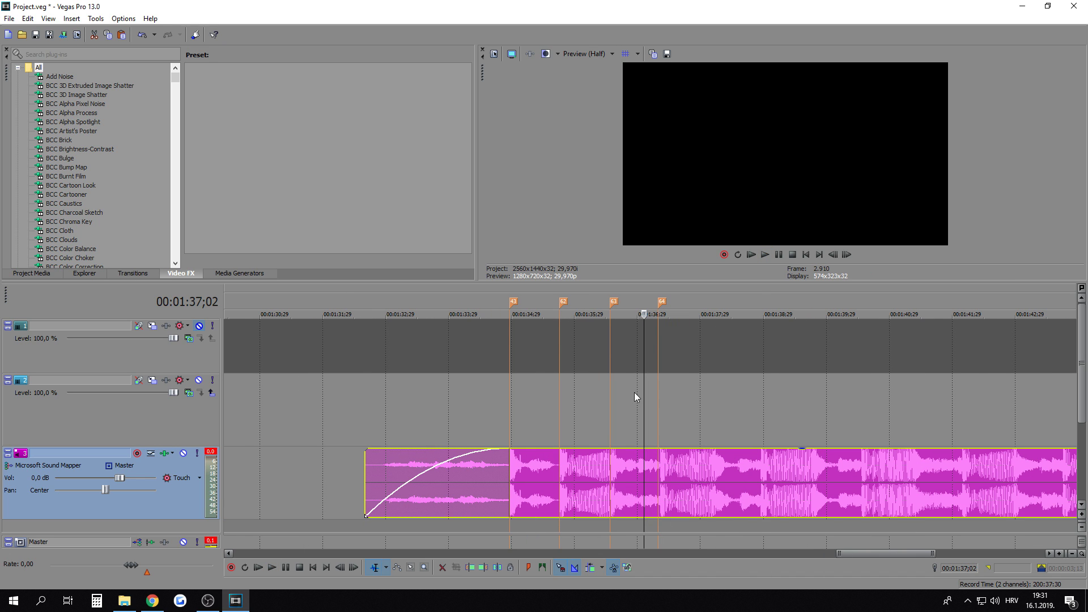
Step: Delete the four beat markers and the copied music clip from the end of the timeline
left_click(514, 308)
right_click(512, 305)
left_click(547, 339)
left_click(563, 302)
left_click(661, 301)
right_click(661, 301)
left_click(693, 344)
scroll(693, 486, "down", 10)
key("Delete")
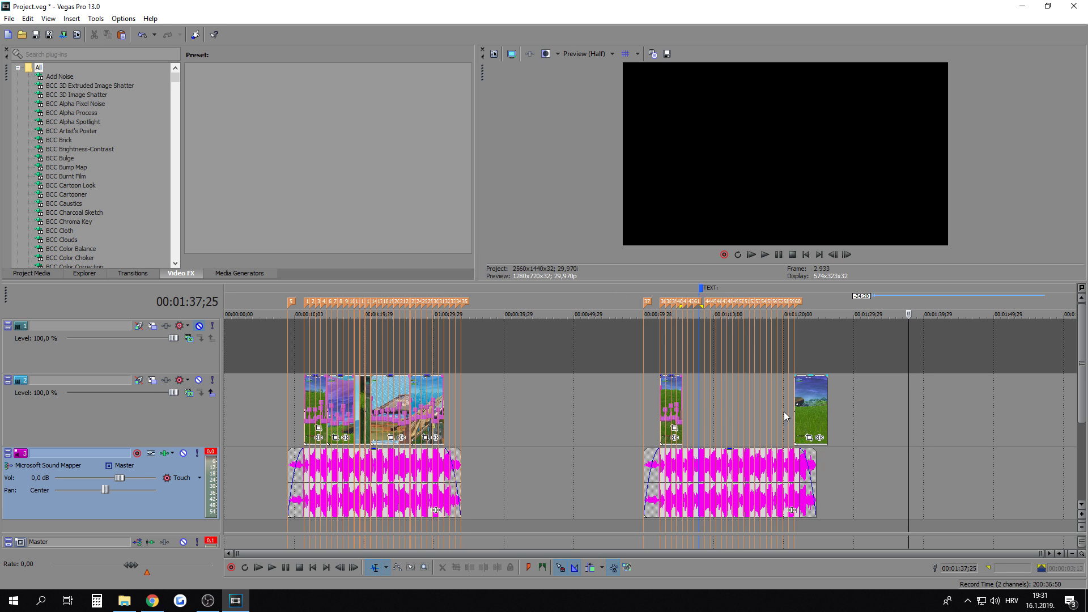
Step: Import the clip "Fortnite 2018.12.03 - 20.49.29.30.DVR" and place it on the timeline after the last video clip
left_click(9, 18)
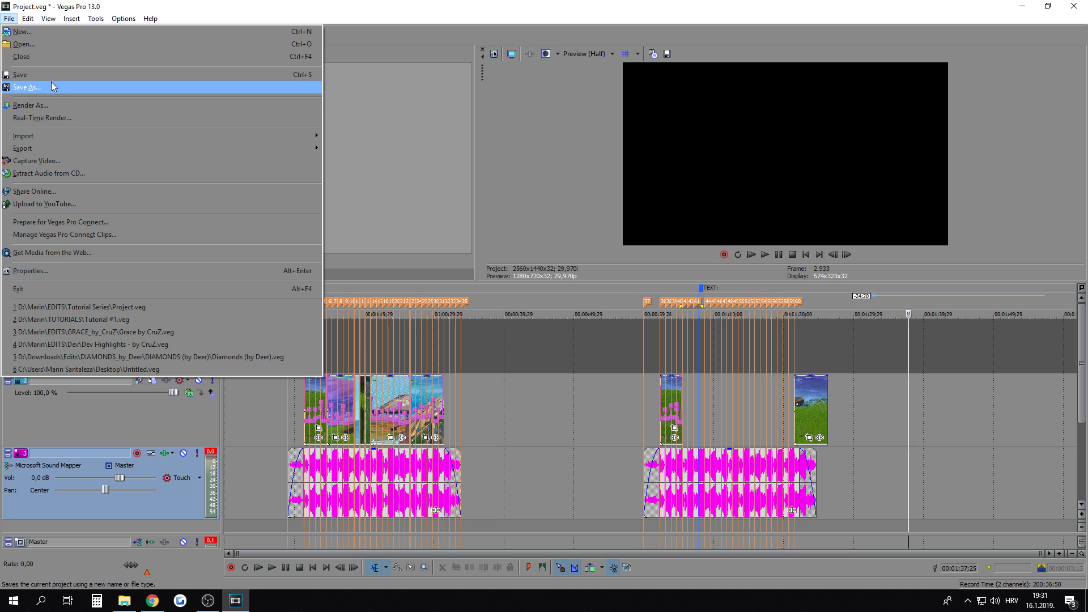
mouse_move(69, 138)
left_click(351, 137)
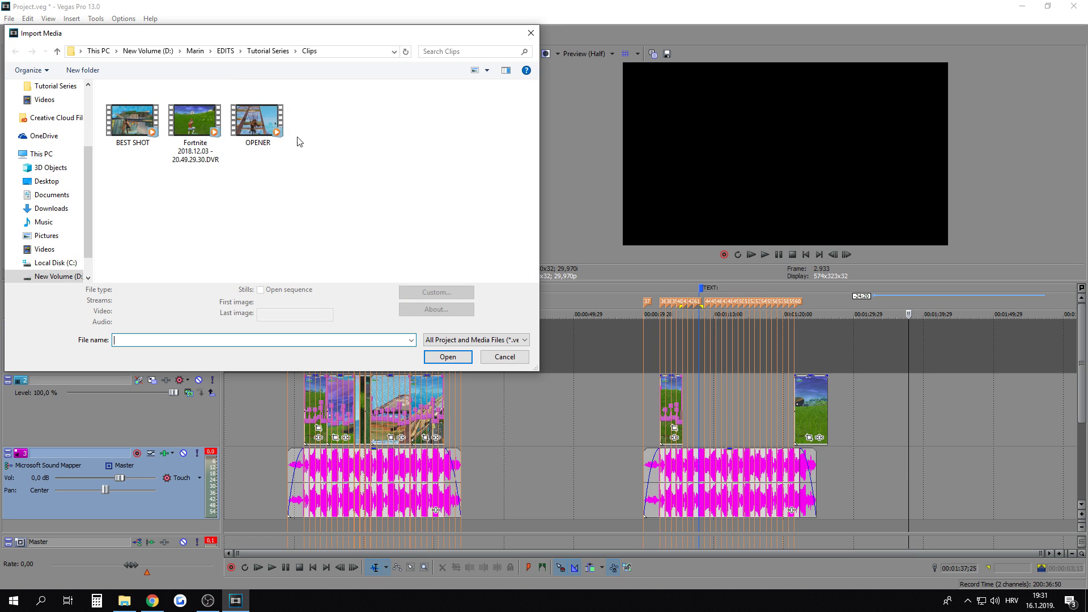
left_click(197, 130)
left_click(448, 357)
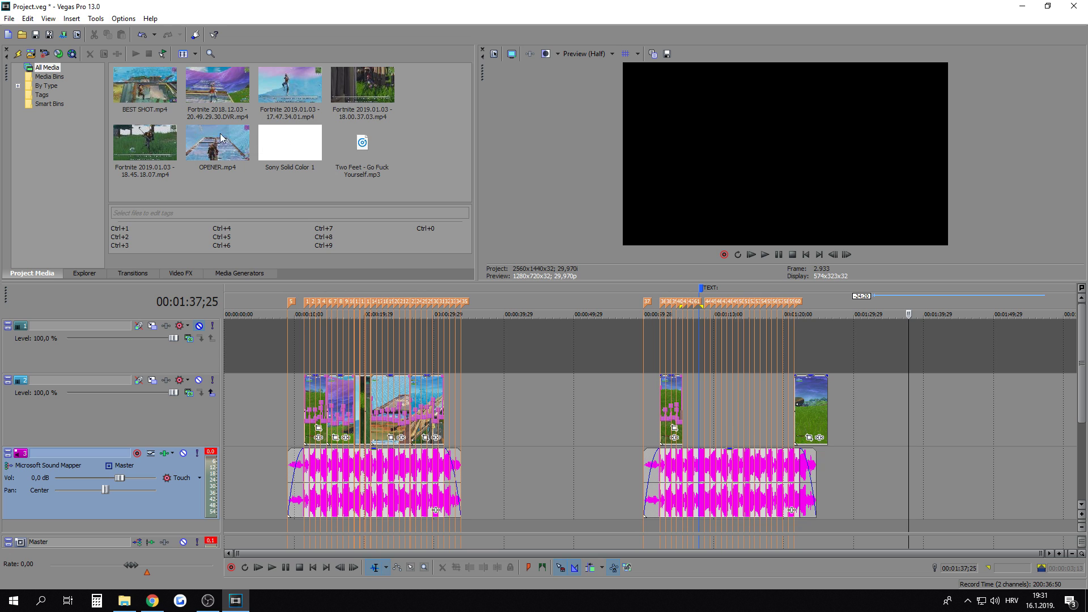
left_click_drag(217, 85, 907, 420)
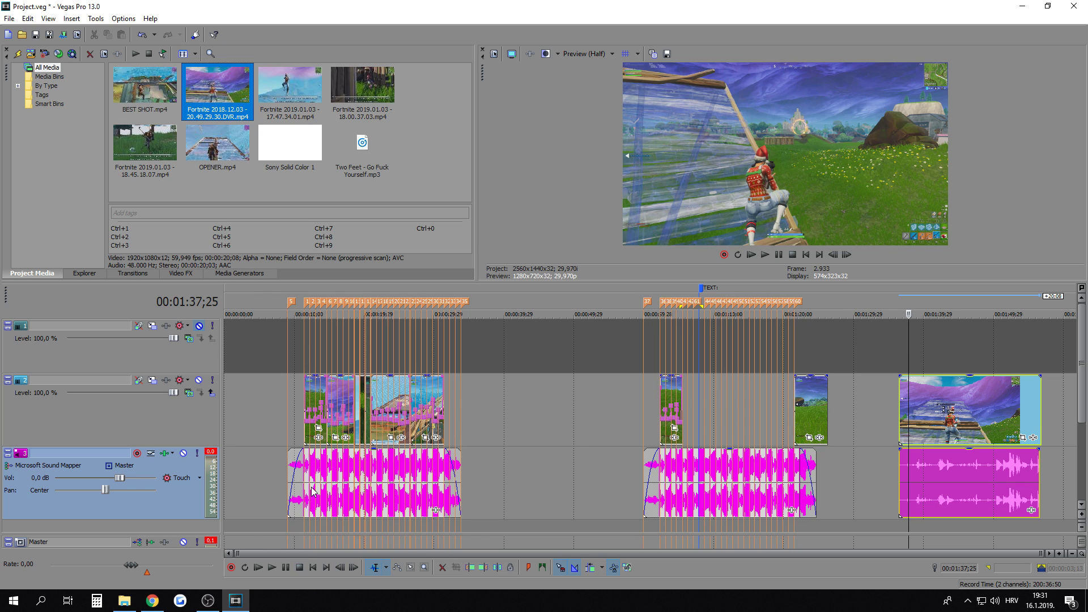
Step: Try to shift the imported clip's video independently of its audio on the timeline
left_click(956, 418)
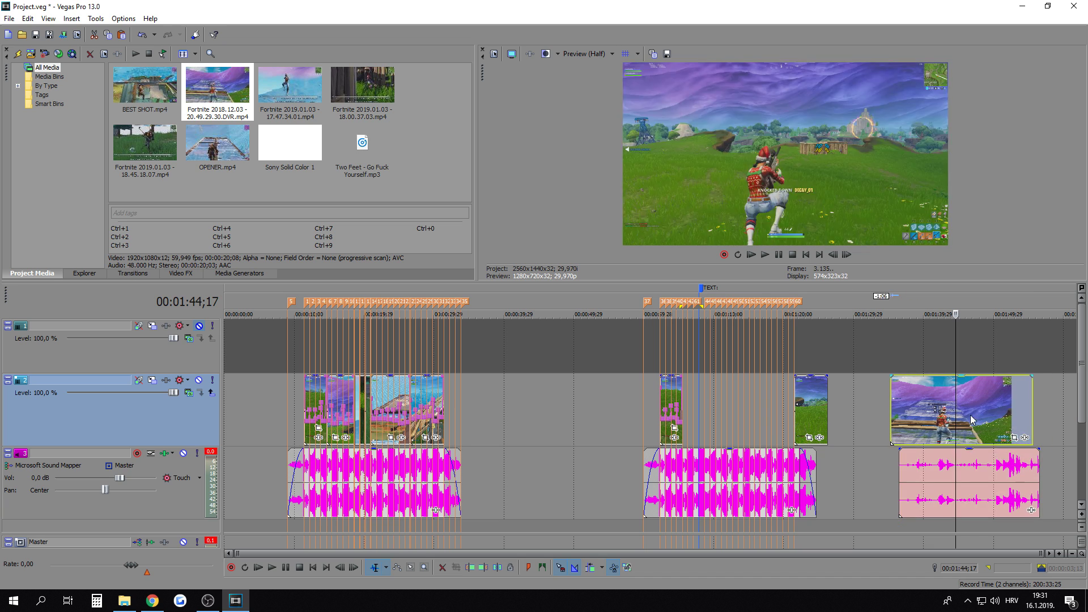
left_click(984, 473)
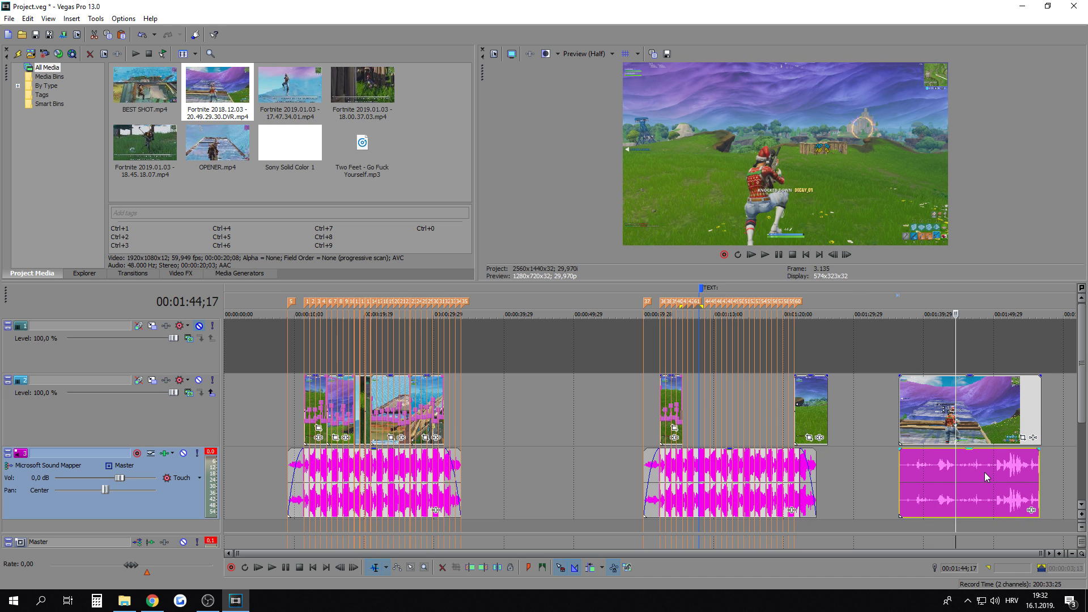
mouse_move(988, 417)
left_mouse_down()
mouse_move(950, 420)
mouse_move(979, 423)
left_mouse_up()
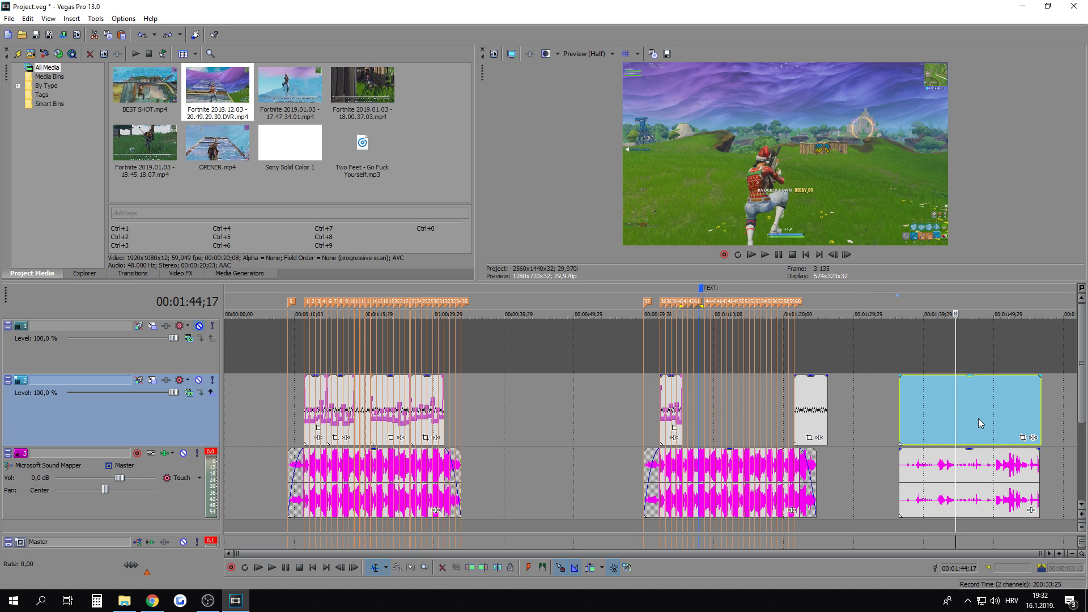
Step: Undo the last changes to the imported clip and place it on the timeline again after the last video clip
key("ctrl+z")
key("ctrl+z")
key("ctrl+z")
key("ctrl+shift+z")
key("ctrl+shift+z")
key("ctrl+shift+z")
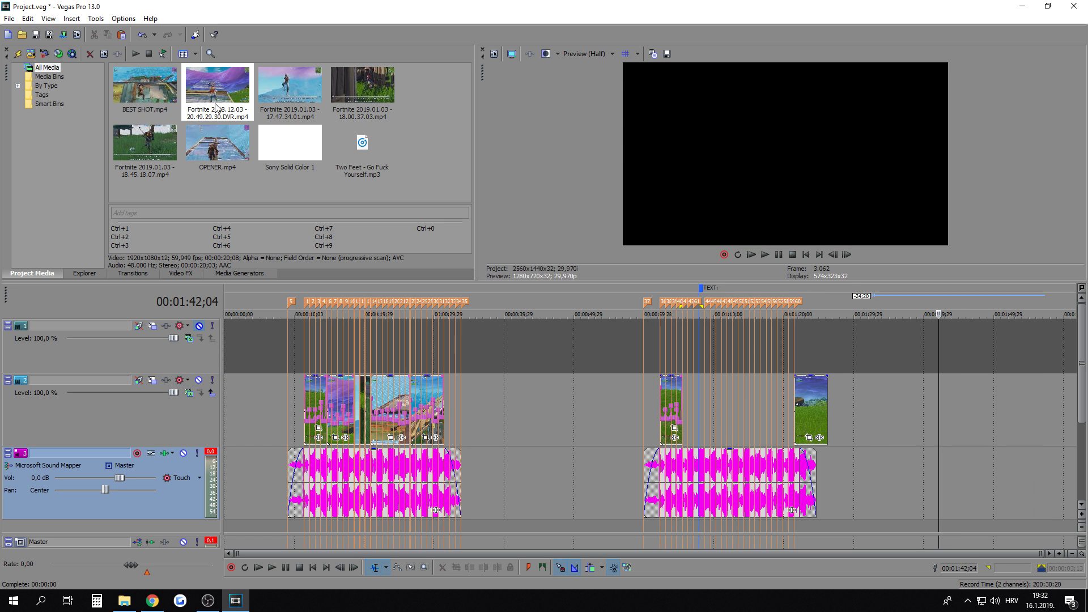
mouse_move(968, 418)
left_mouse_down()
mouse_move(948, 423)
mouse_move(1005, 428)
mouse_move(941, 432)
mouse_move(960, 433)
mouse_move(945, 428)
mouse_move(967, 411)
left_mouse_up()
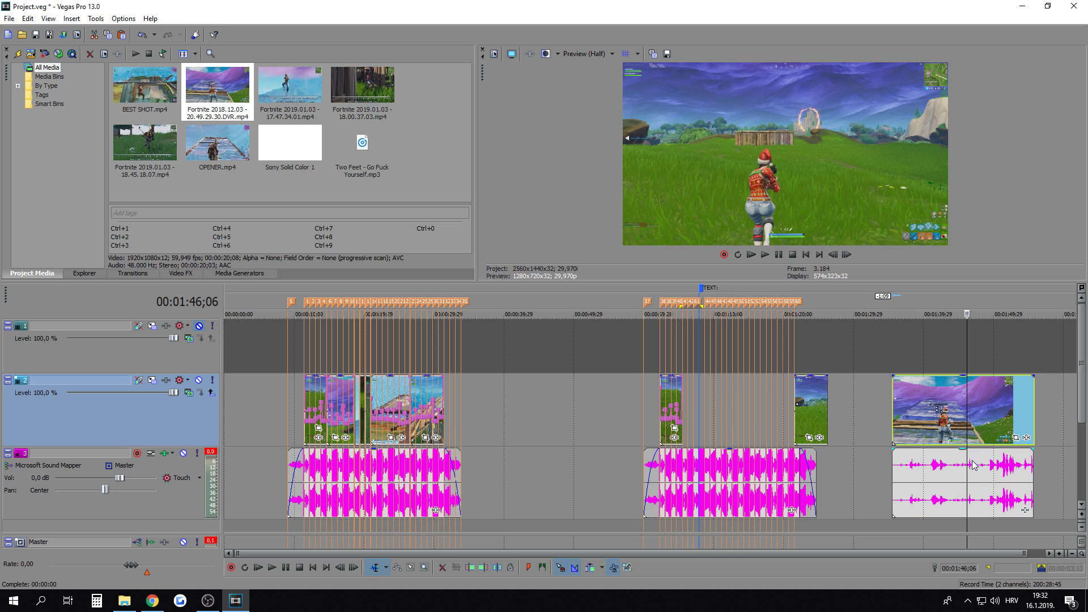
Step: Delete the imported clip's audio from the timeline, keeping its video in place
left_click_drag(941, 478, 912, 483)
left_click(967, 420)
left_click(942, 481)
key("Delete")
Step: Disable resampling for the imported clip and set its playback rate to 2
left_click(956, 415)
right_click(956, 414)
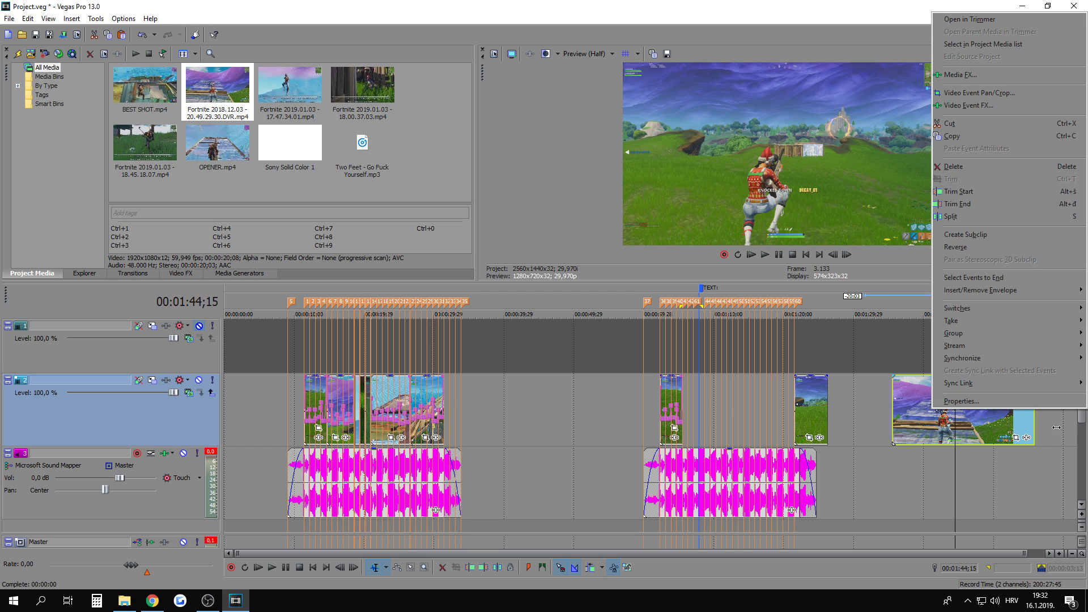
left_click(975, 402)
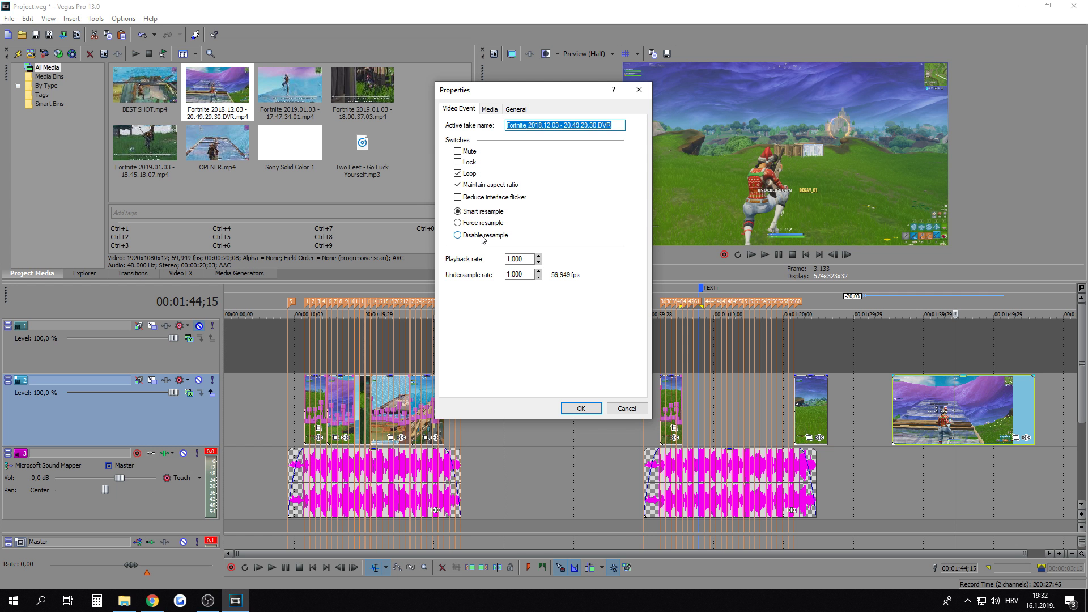
left_click(482, 235)
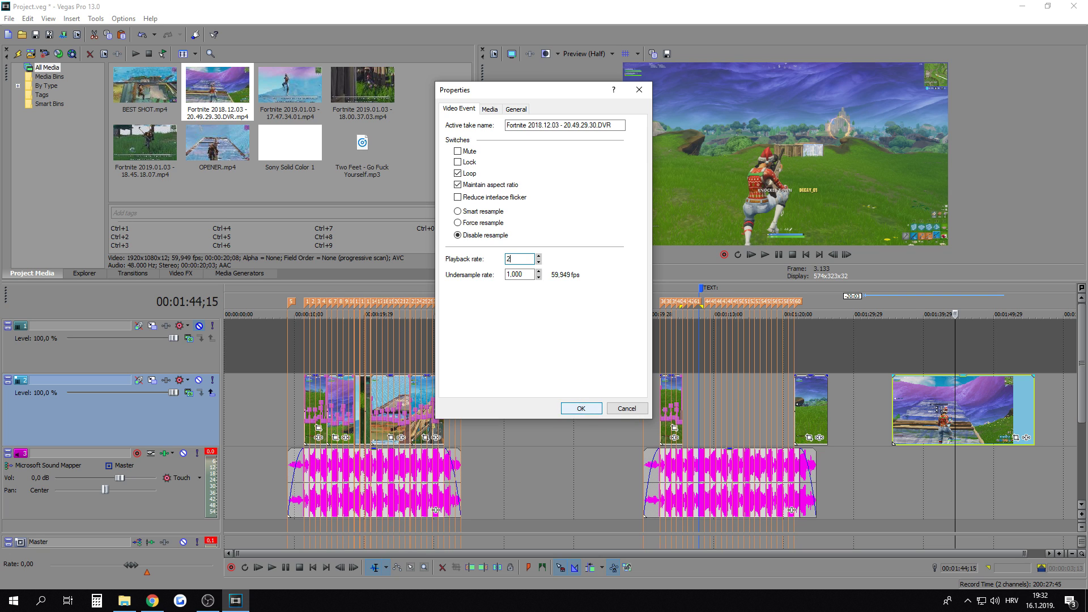
left_click(581, 408)
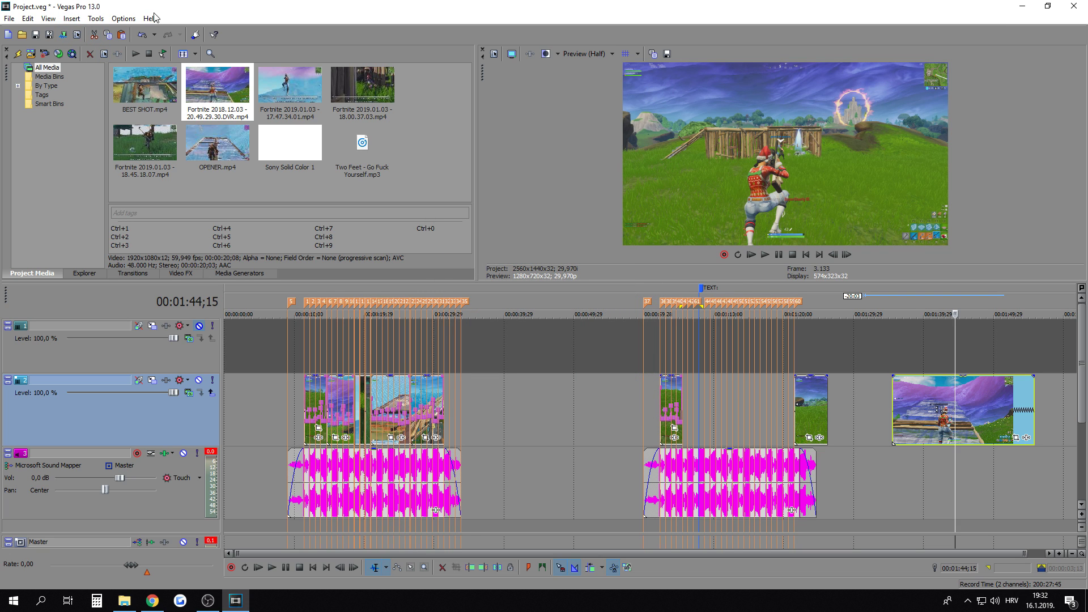
Step: Add a velocity envelope to the clip at the last beat marker and raise it to 300%
right_click(809, 406)
left_click(834, 282)
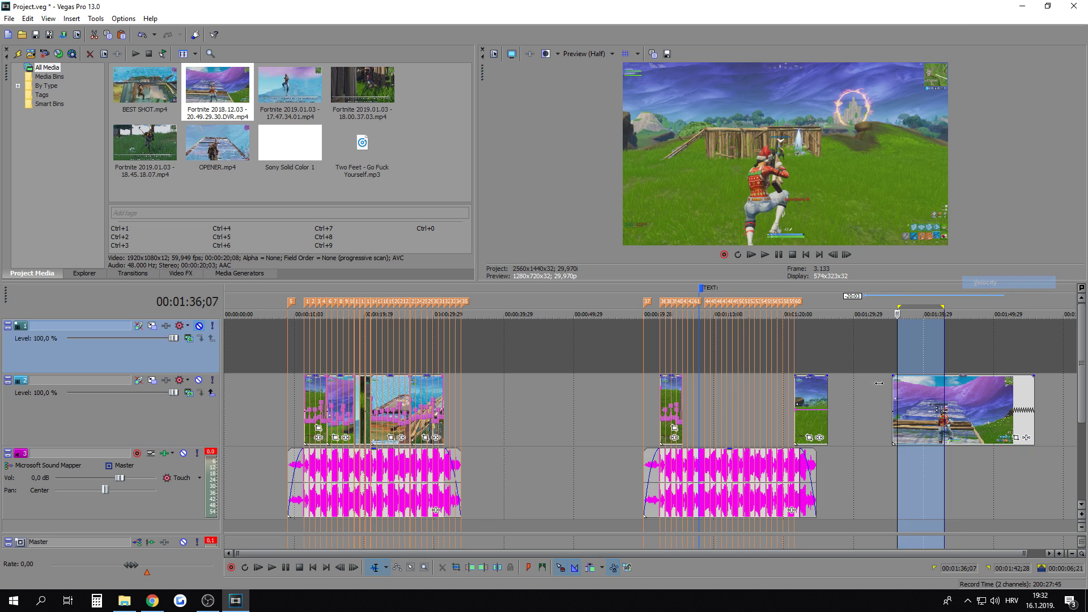
left_click(811, 400)
scroll(798, 406, "up", 4)
left_click_drag(547, 411, 548, 376)
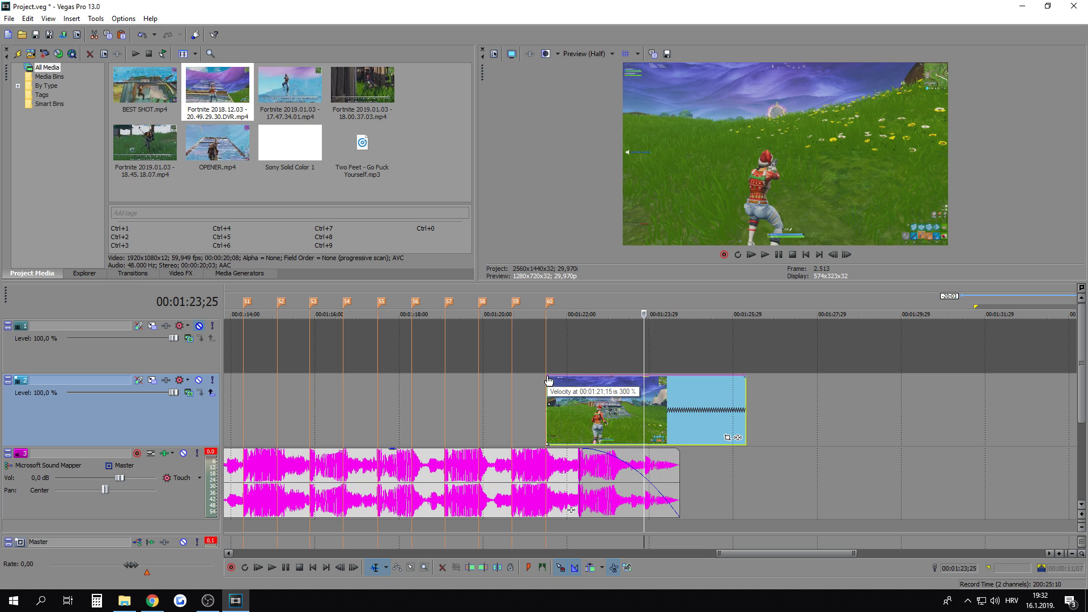
Step: Remove the velocity envelope from the clip at the last beat marker
right_click(593, 400)
mouse_move(726, 280)
left_click(788, 282)
scroll(840, 412, "down", 4)
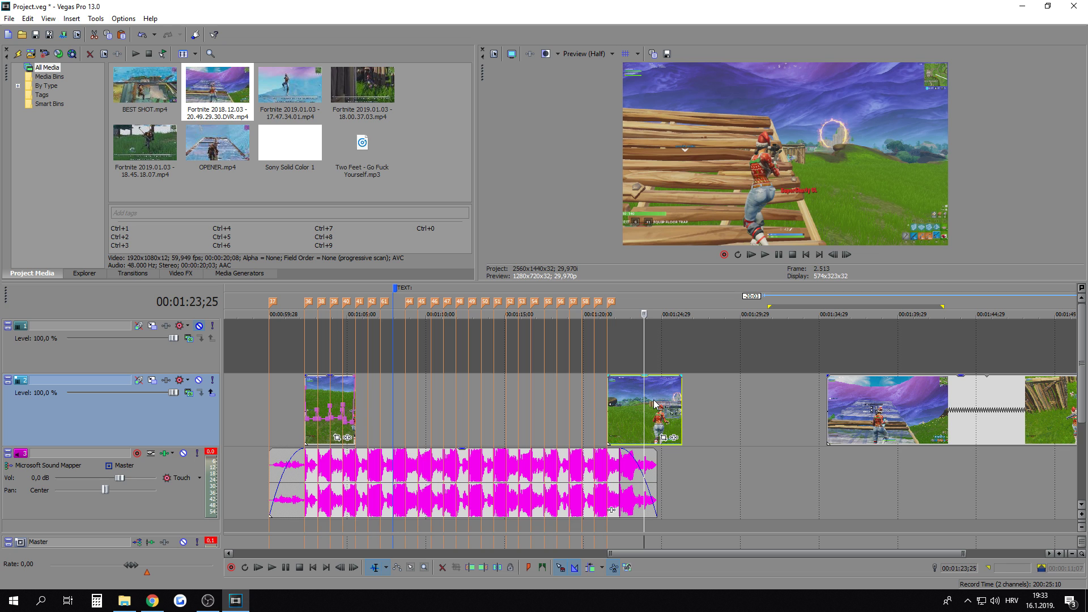
Step: Check the imported clip's resample mode and playback rate in its properties, and add a velocity envelope to it
scroll(878, 396, "down", 1)
right_click(896, 400)
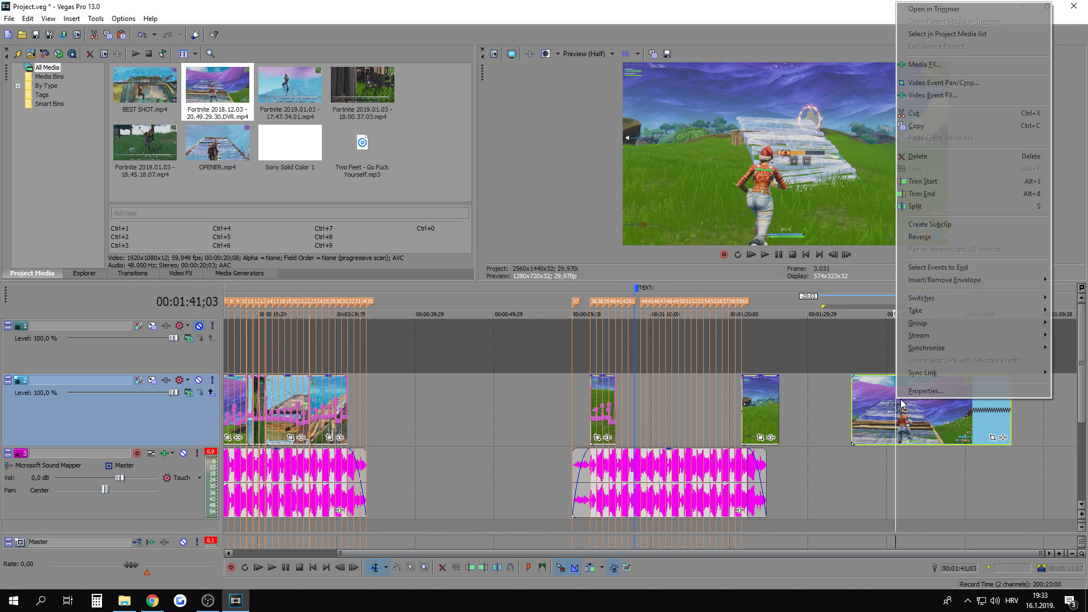
left_click(937, 391)
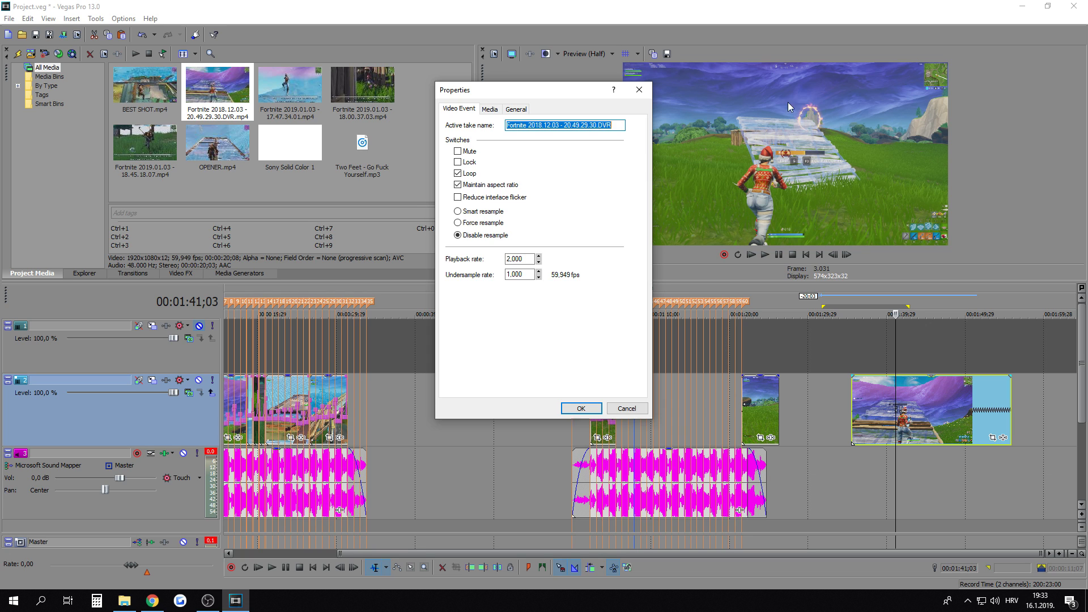
left_click(582, 409)
right_click(887, 406)
mouse_move(949, 296)
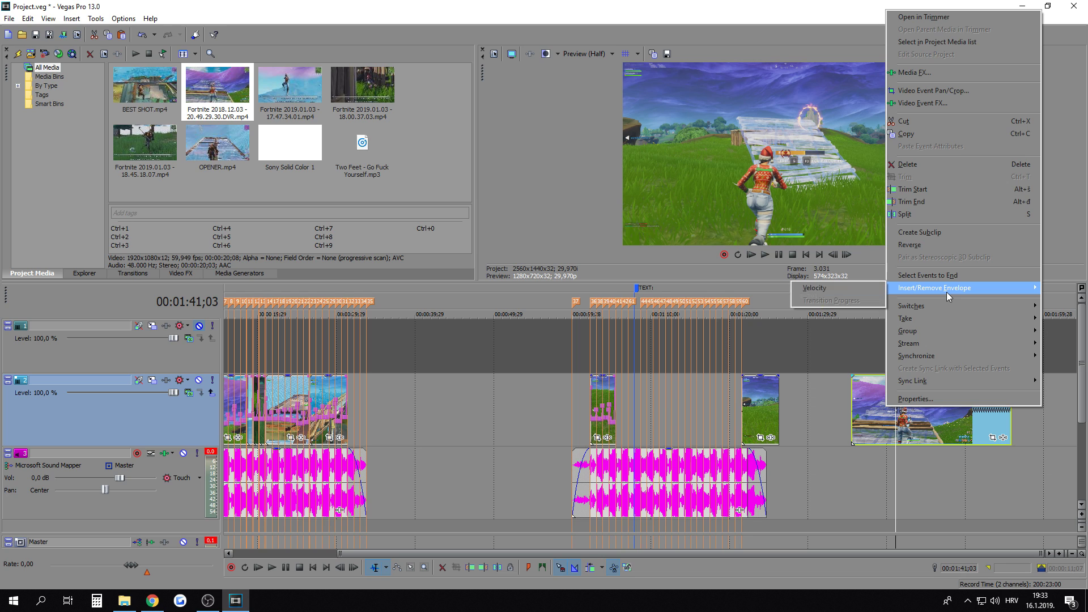
left_click(815, 288)
left_click(852, 396)
scroll(816, 414, "up", 4)
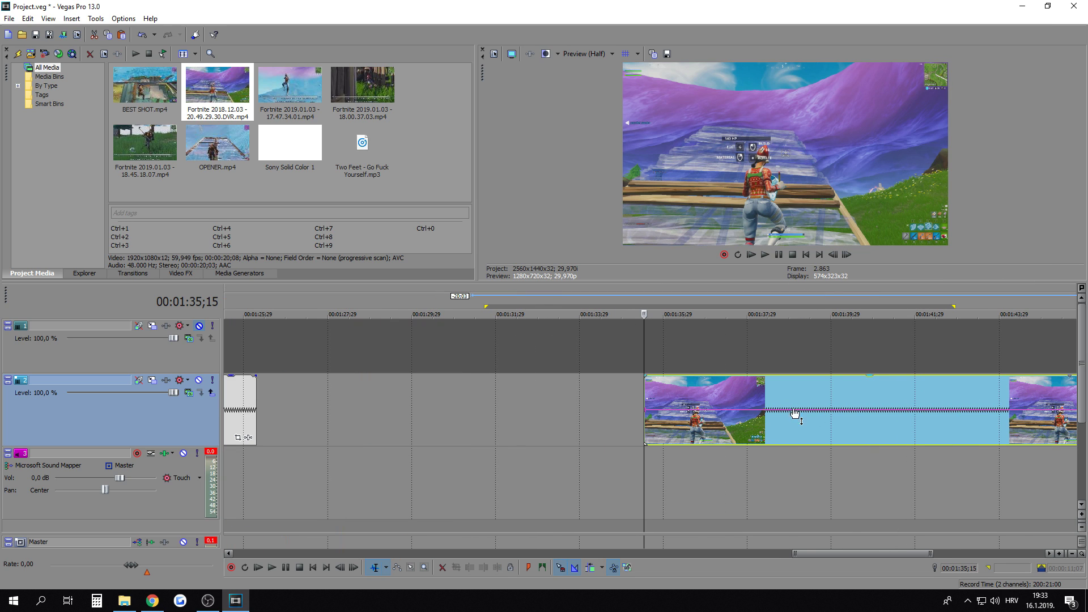
Step: Play the beginning of the imported clip twice to judge its speed with the velocity envelope applied
mouse_move(648, 415)
key("space")
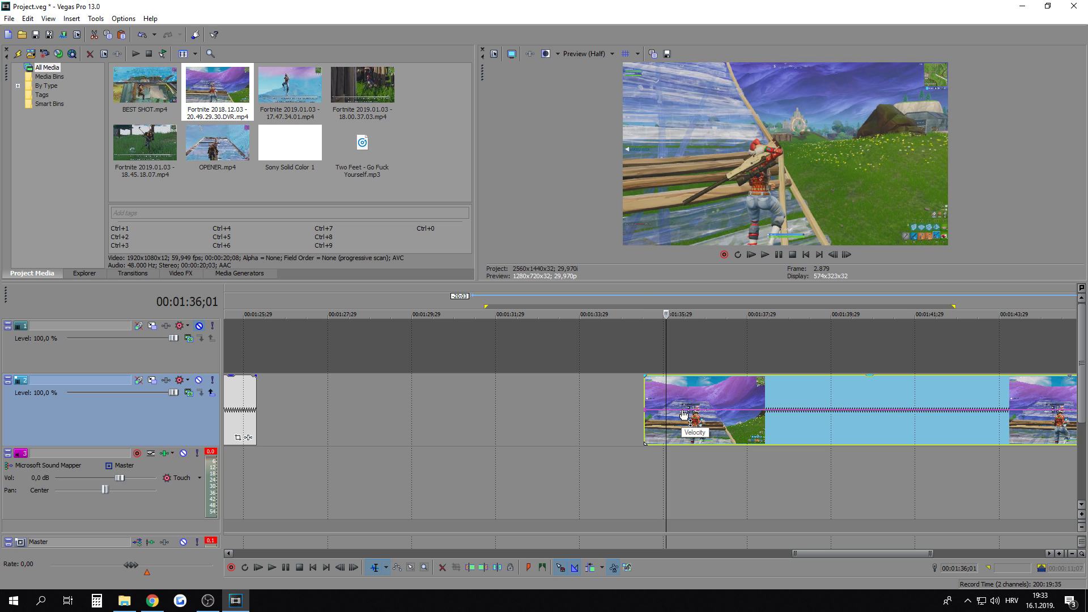
key("space")
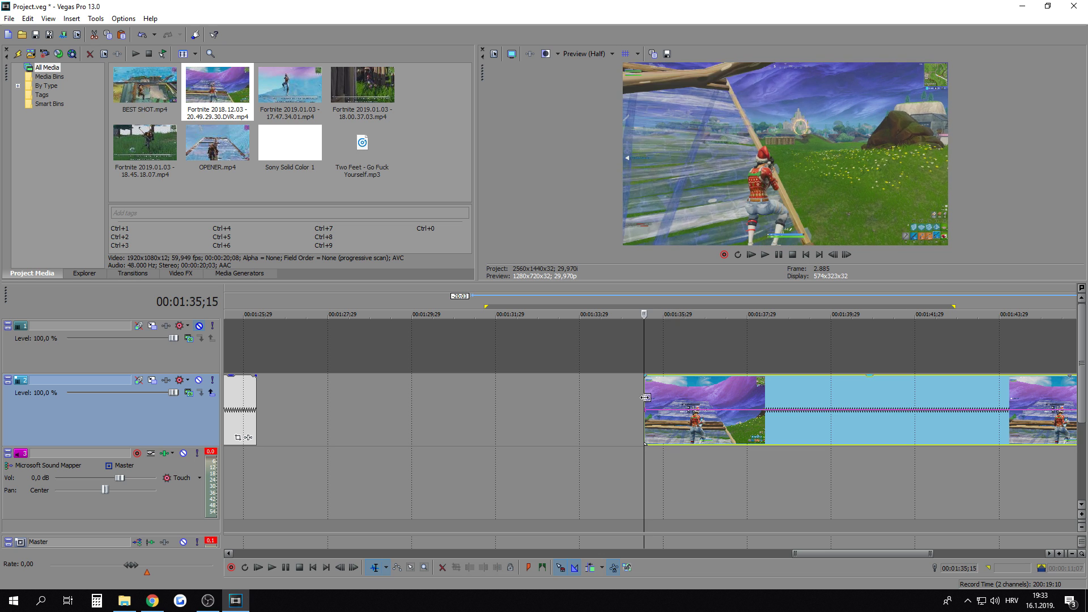
left_click_drag(650, 414, 649, 418)
key("ctrl+z")
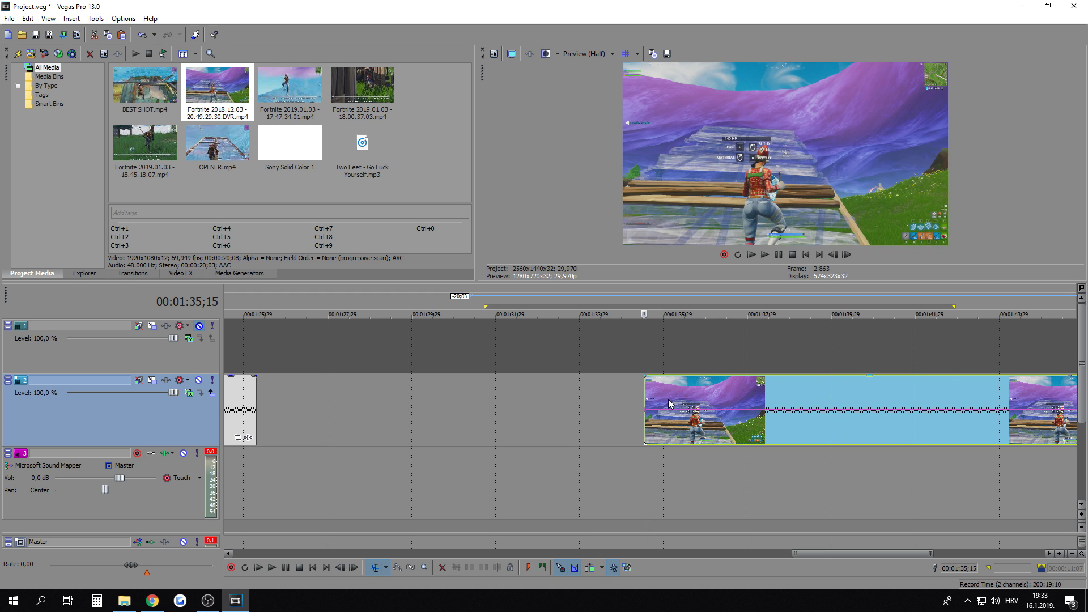
key("space")
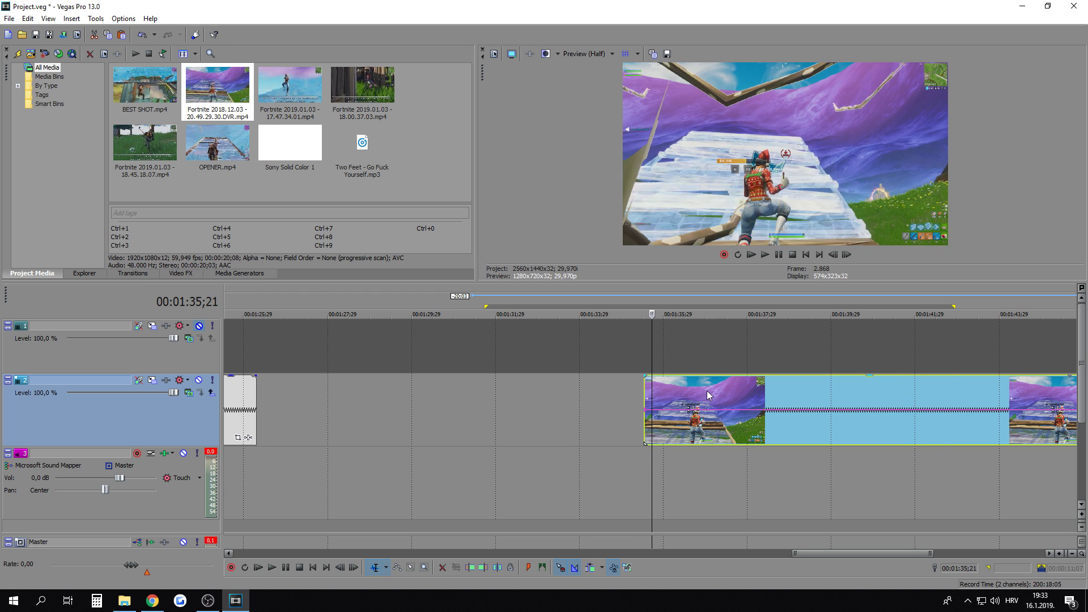
scroll(704, 395, "down", 3)
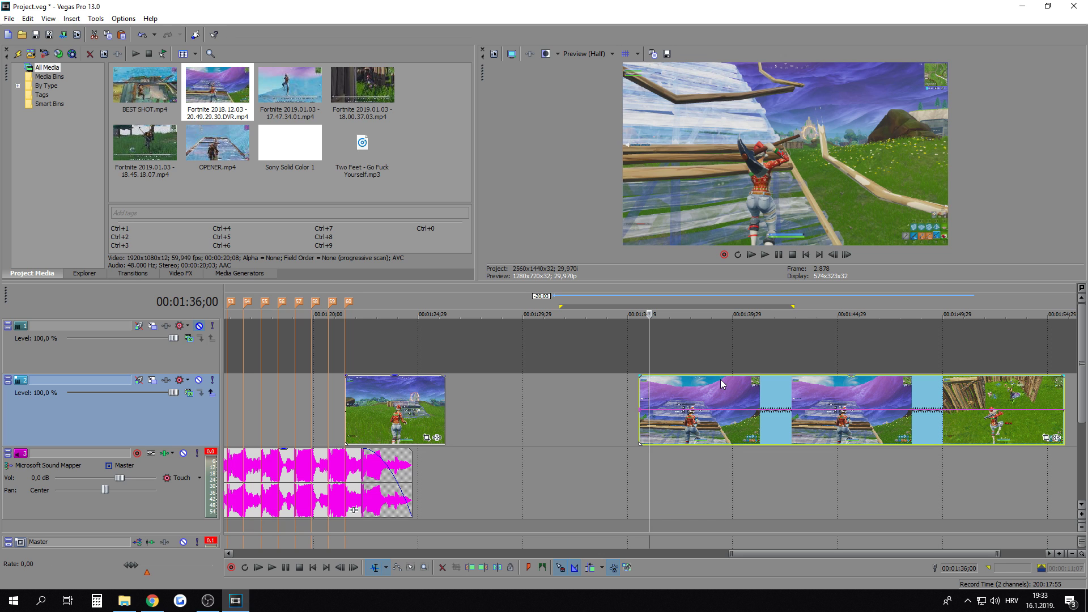
key("space")
scroll(713, 414, "up", 5)
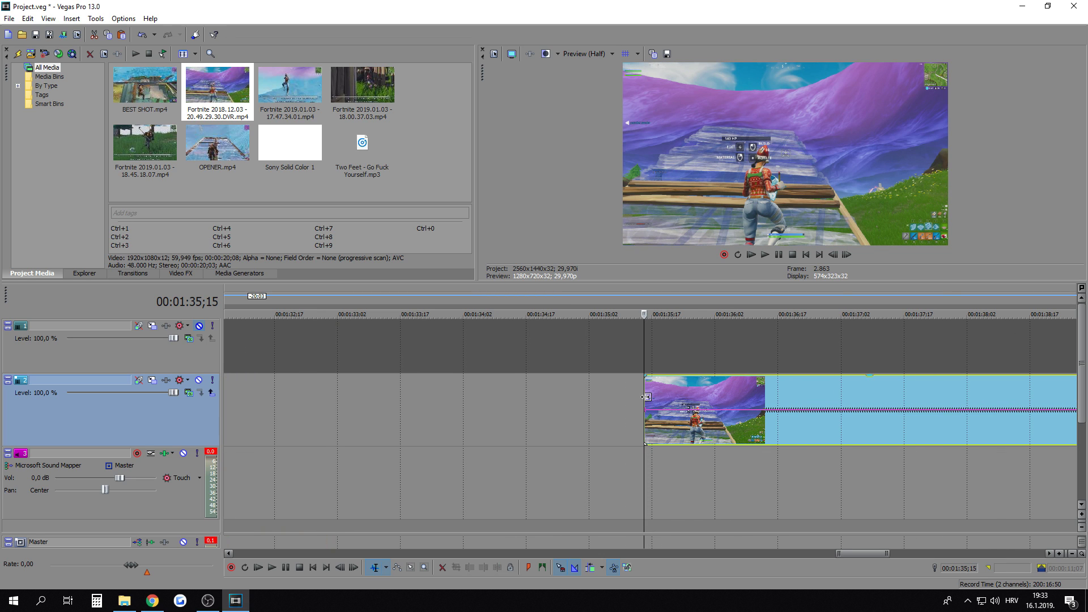
Step: Review the imported clip's properties again and remove its velocity envelope
right_click(686, 403)
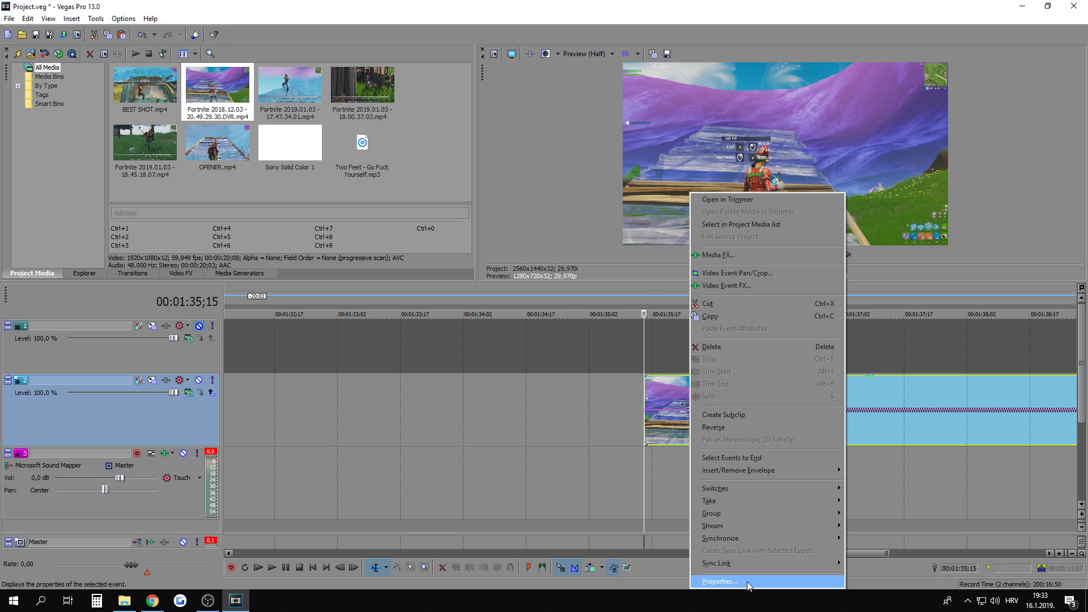
left_click(731, 584)
left_click(578, 401)
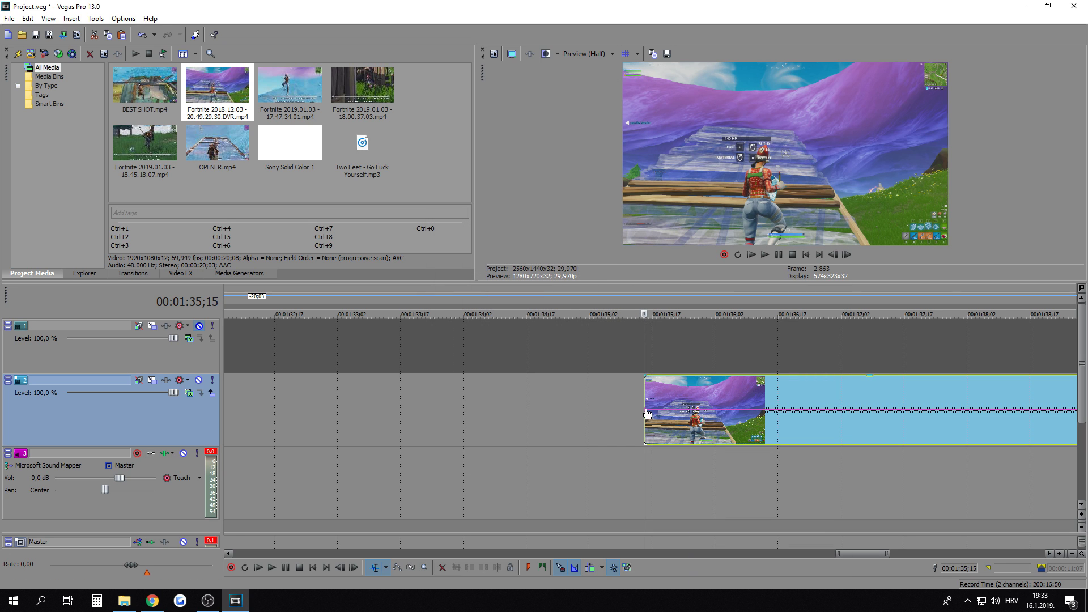
right_click(673, 399)
mouse_move(758, 469)
left_click(850, 472)
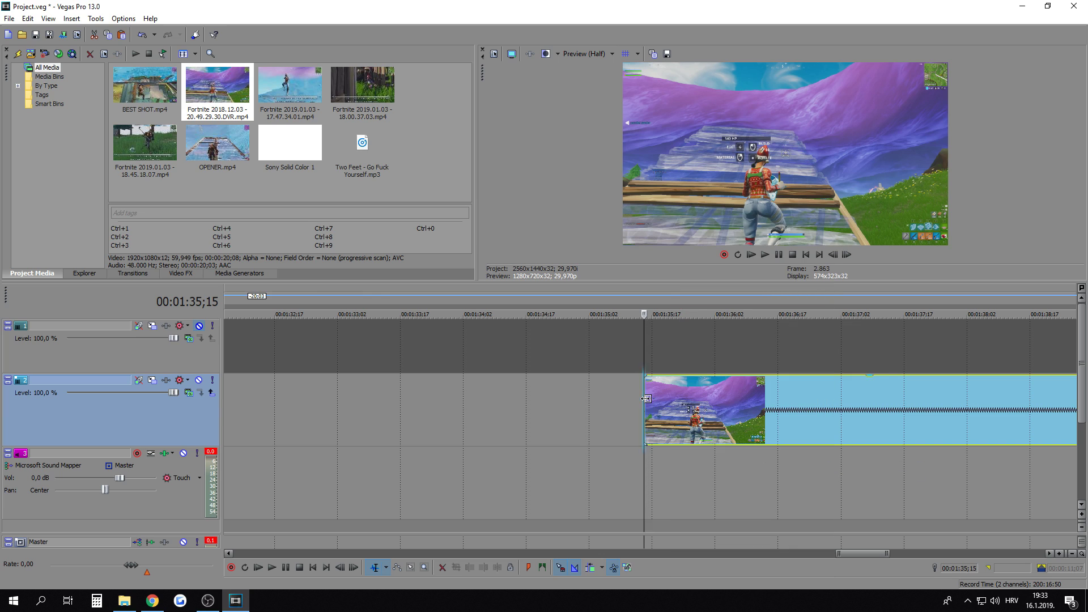
Step: Play the imported clip without a velocity envelope to judge its speed
scroll(710, 406, "down", 8)
key("space")
scroll(708, 406, "down", 2)
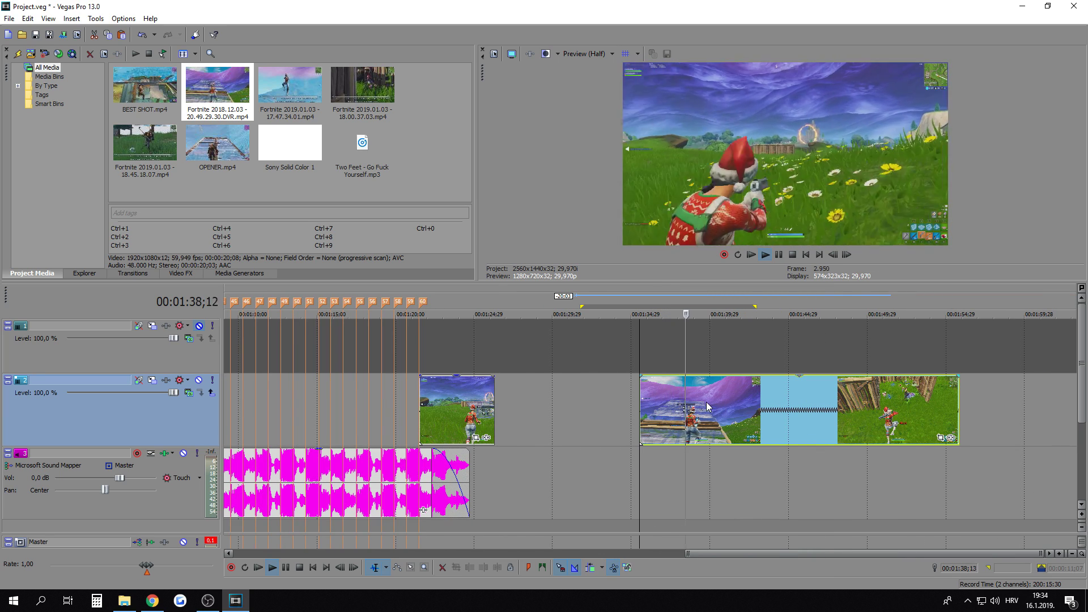
key("space")
Step: Insert a velocity envelope on the imported clip again
right_click(681, 406)
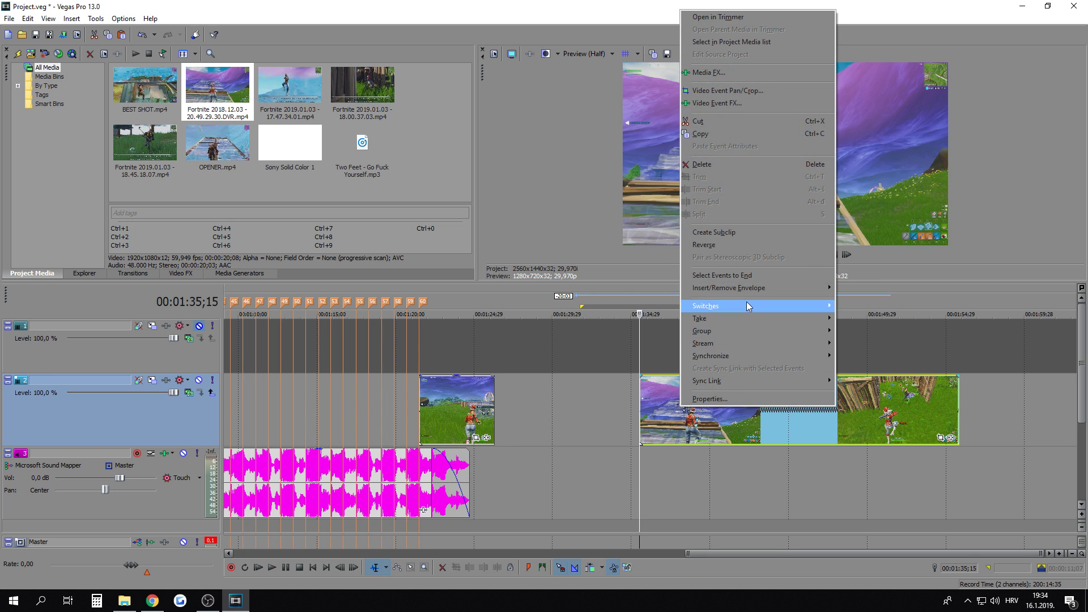
mouse_move(794, 288)
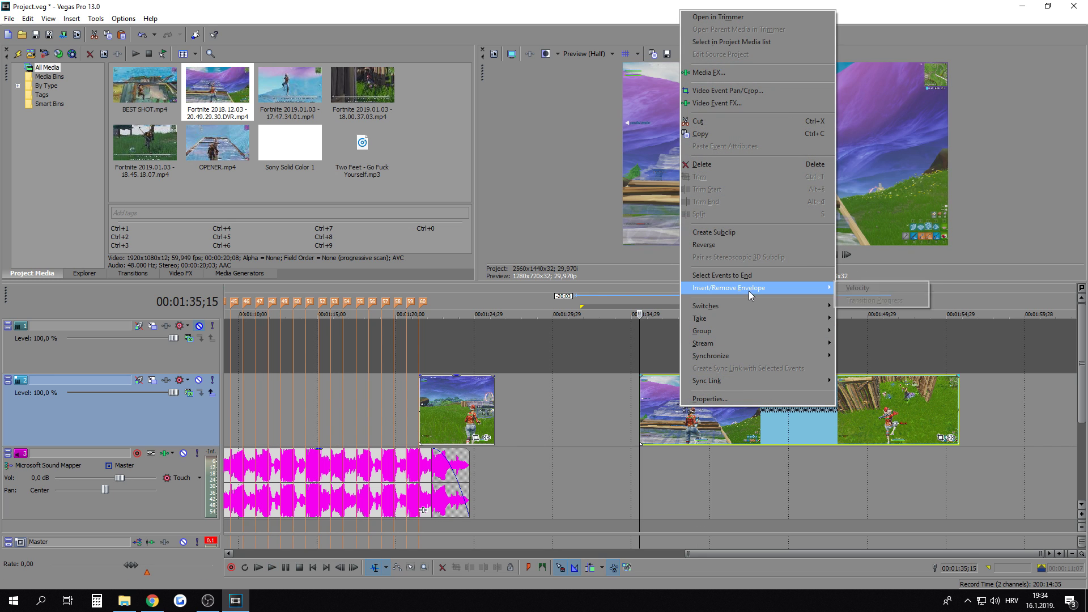
left_click(875, 296)
right_click(700, 408)
mouse_move(760, 300)
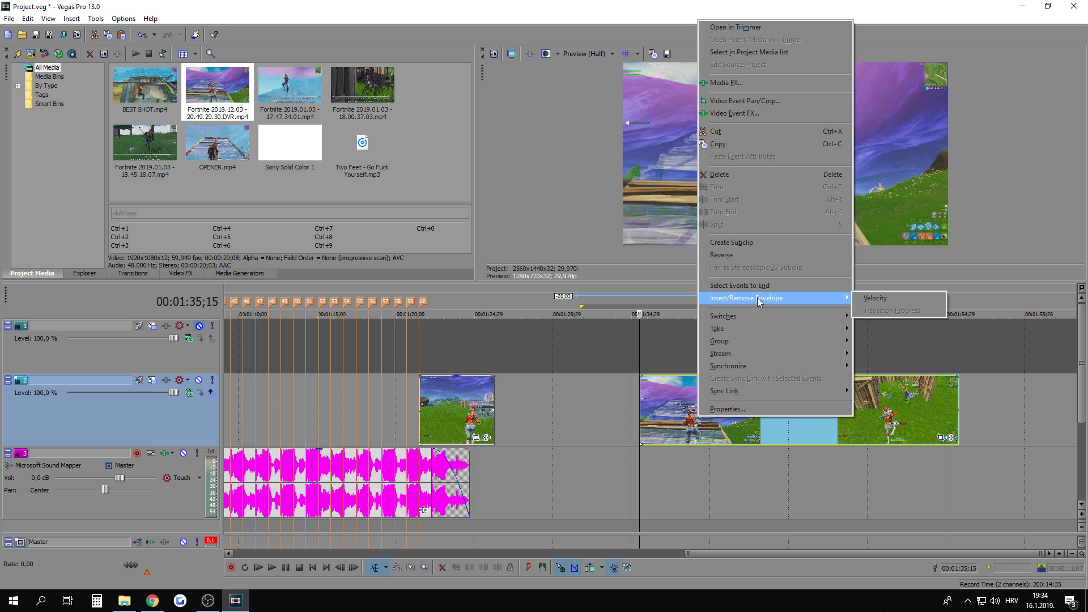
left_click(878, 299)
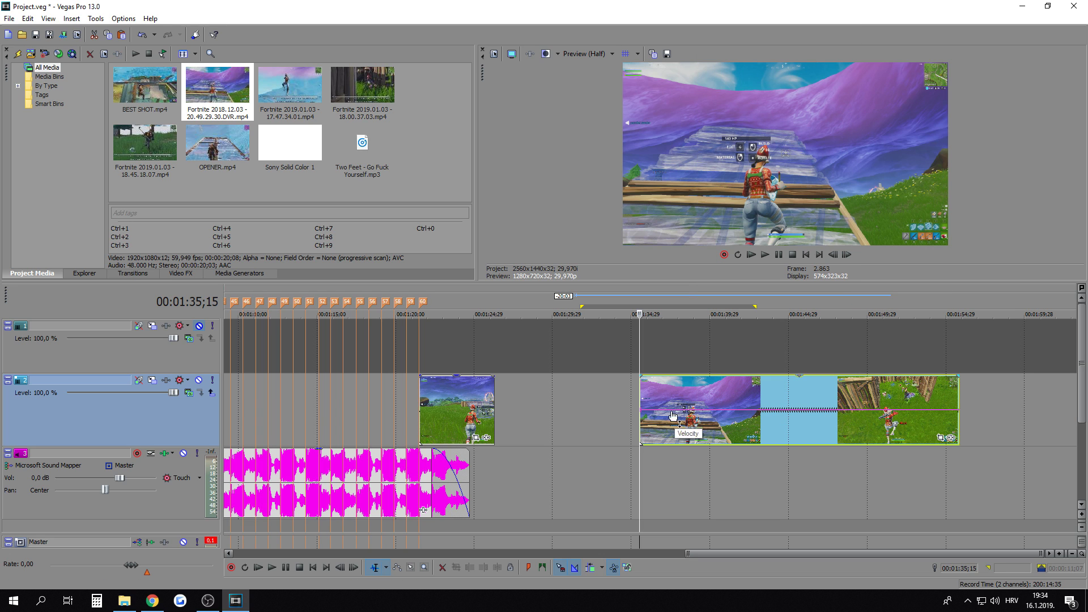
Step: Lower the imported clip's velocity envelope below 100% and play the clip at that speed
scroll(653, 404, "up", 3)
right_click(649, 414)
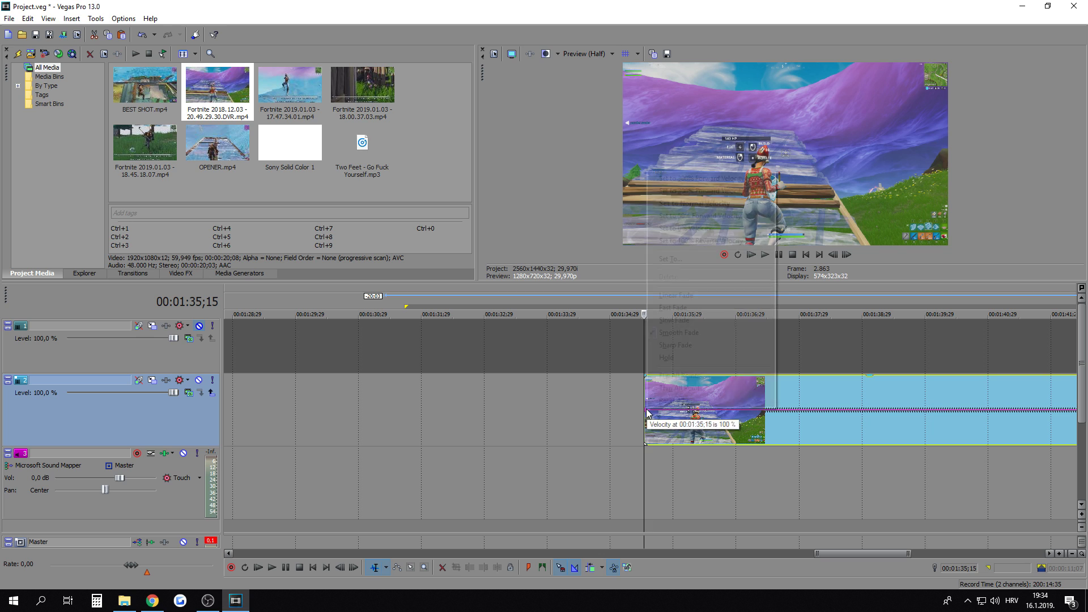
left_click(653, 228)
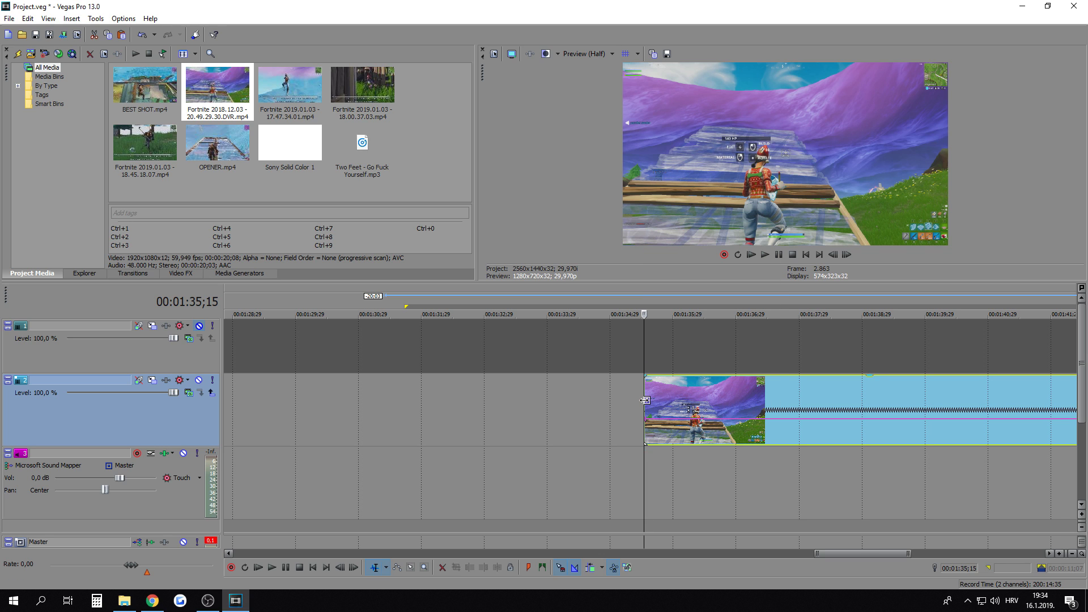
scroll(675, 403, "down", 3)
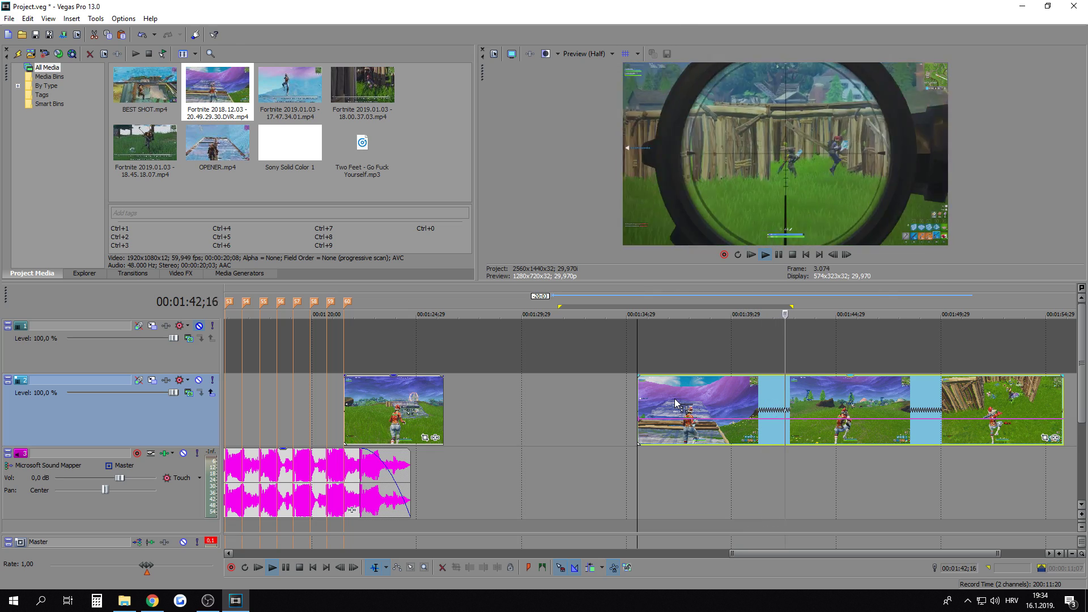
scroll(675, 403, "down", 3)
Step: Raise the imported clip's velocity envelope to 300% and return the playhead to the clip's start
left_click(865, 399)
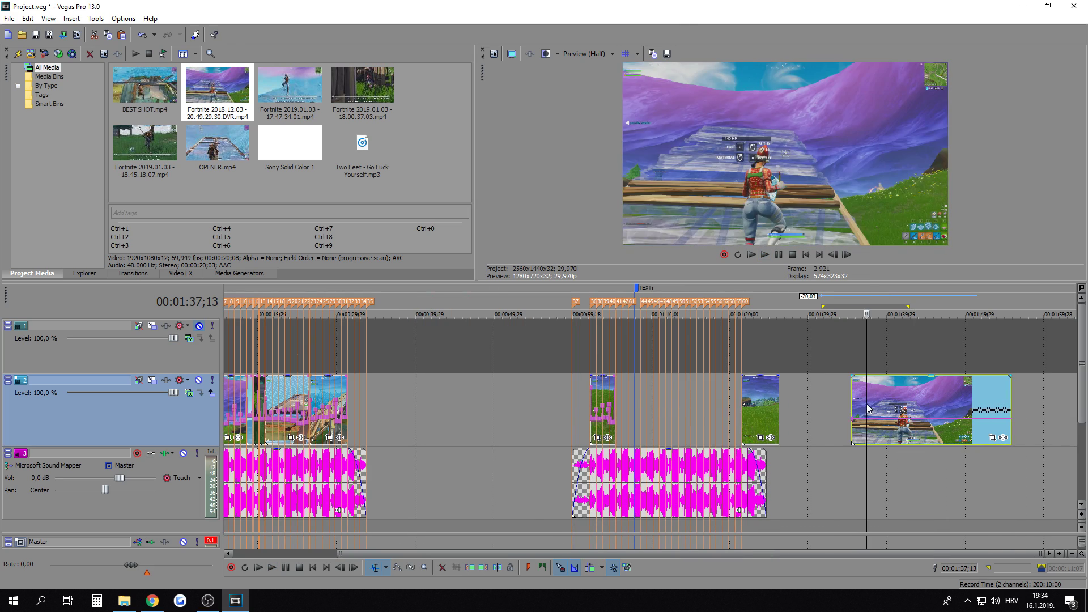
scroll(864, 414, "up", 4)
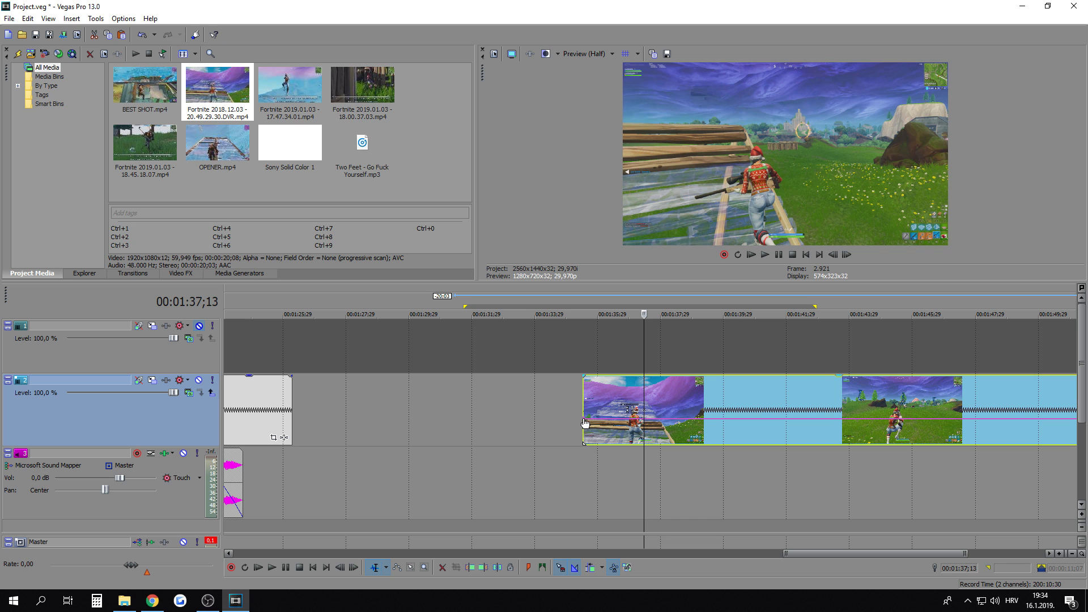
left_click_drag(586, 420, 584, 376)
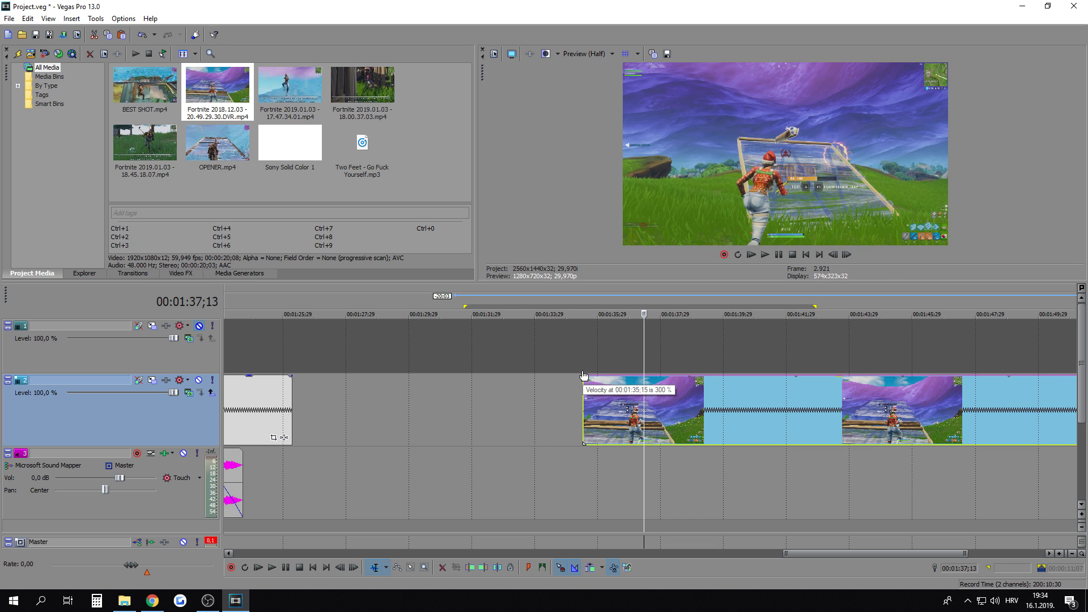
left_click(583, 391)
Step: Check the imported clip's playback rate in its event properties
right_click(602, 397)
left_click(629, 390)
double_click(513, 259)
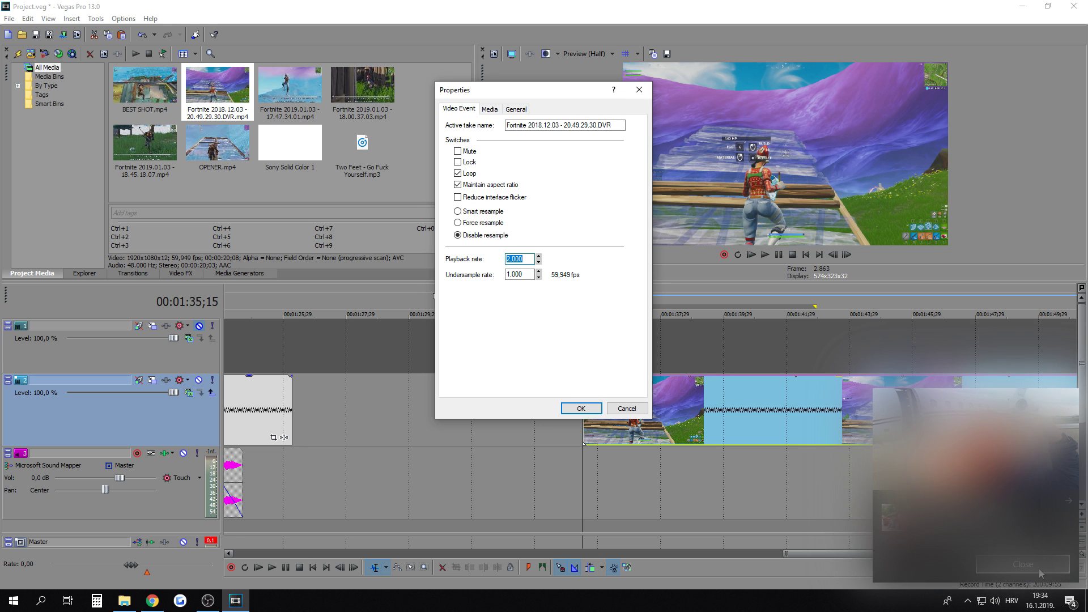
left_click(1041, 571)
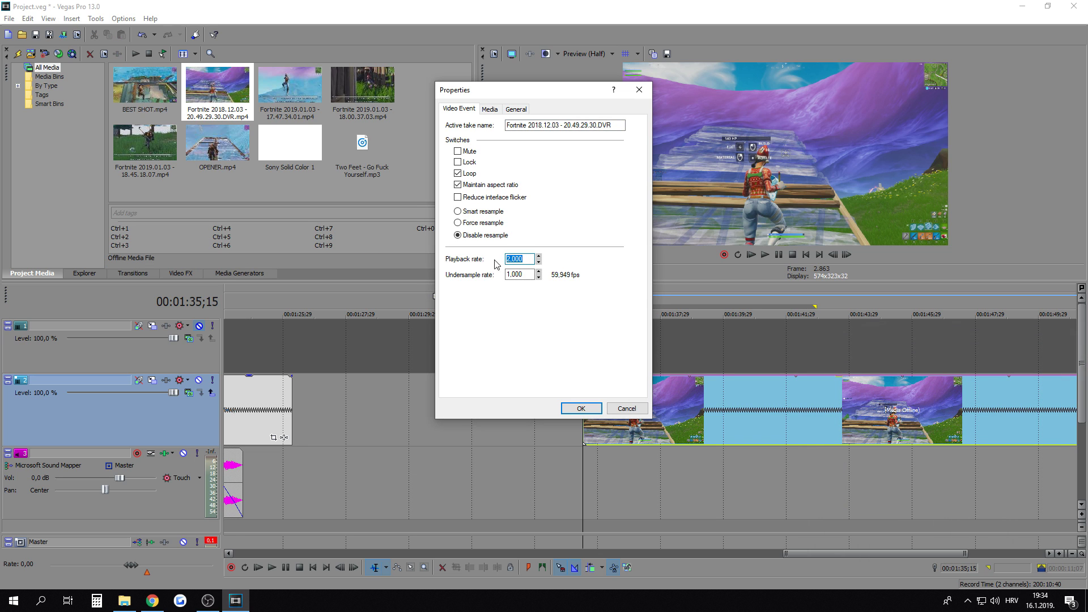
left_click(583, 408)
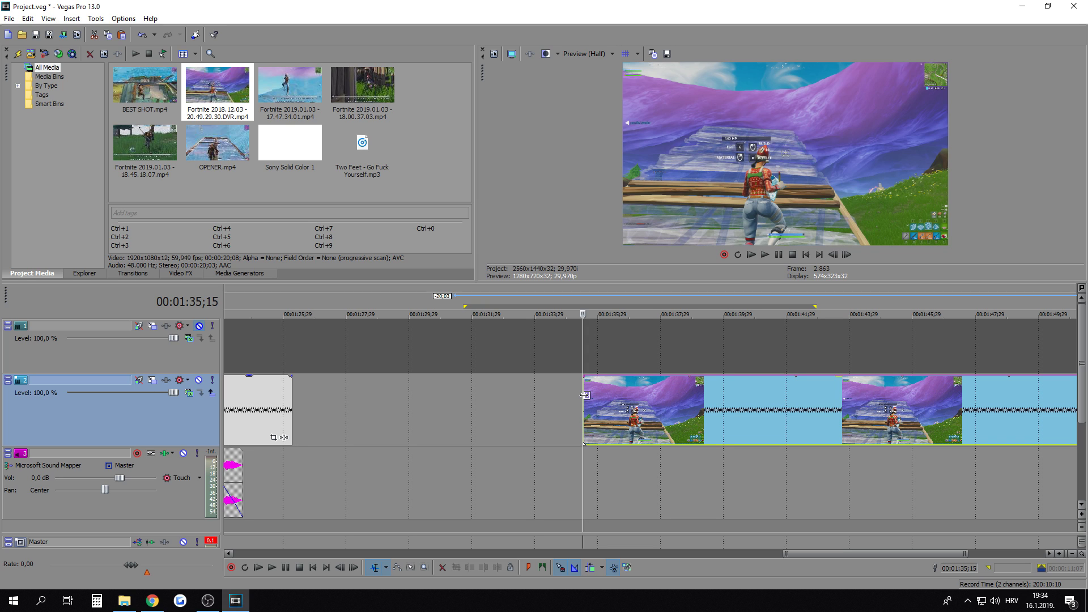
Step: Play the imported clip from its start to judge its speed at 300% velocity
key("space")
scroll(585, 395, "down", 5)
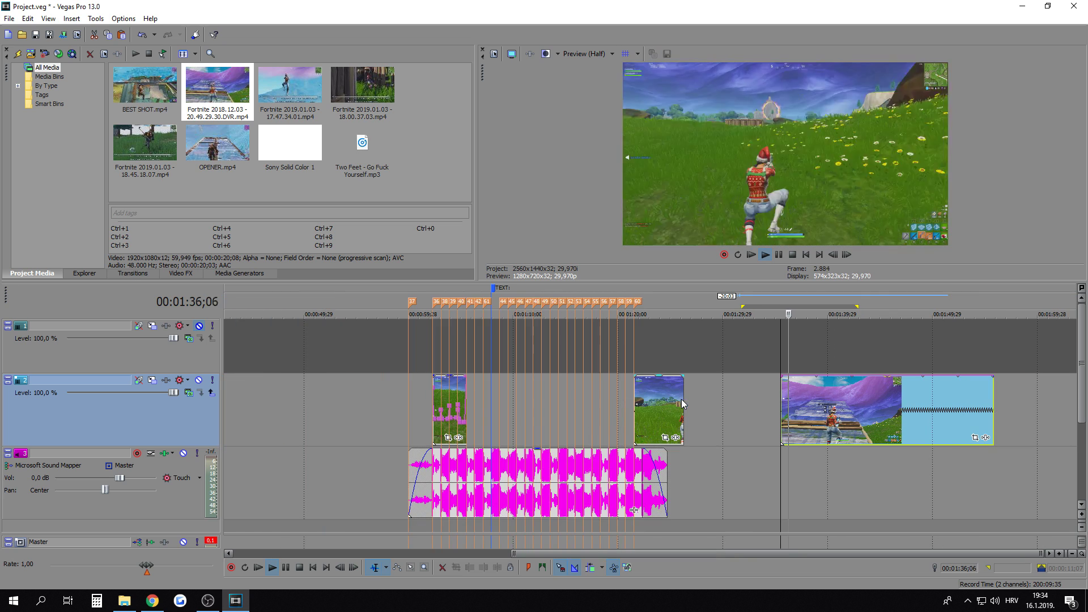
scroll(803, 411, "up", 5)
key("space")
Step: Remove the velocity envelope from the imported clip and move the clip earlier, closer to the preceding gameplay clip
right_click(641, 404)
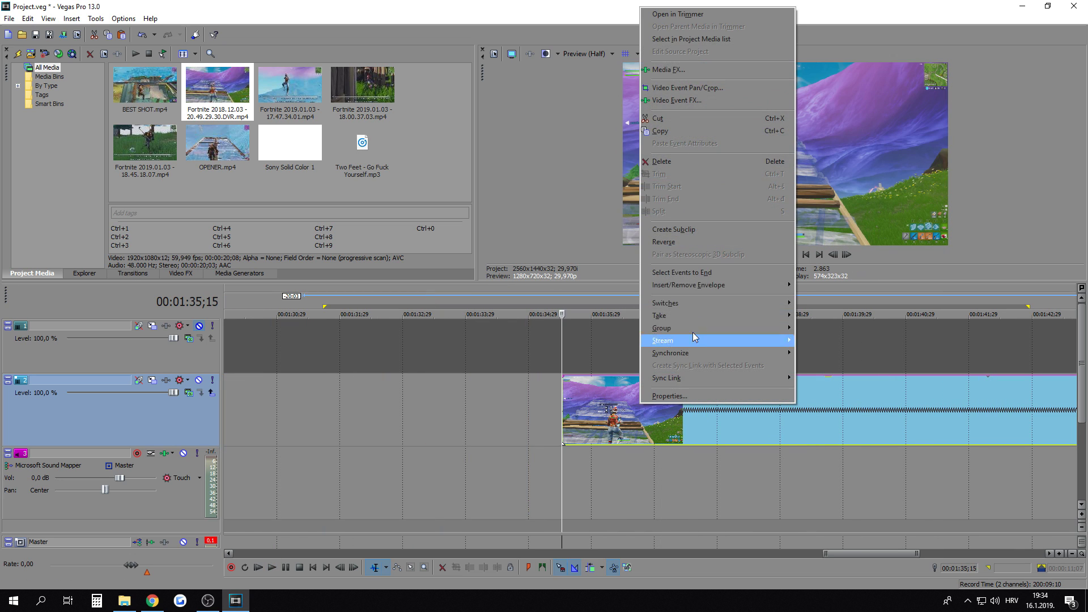
left_click(828, 287)
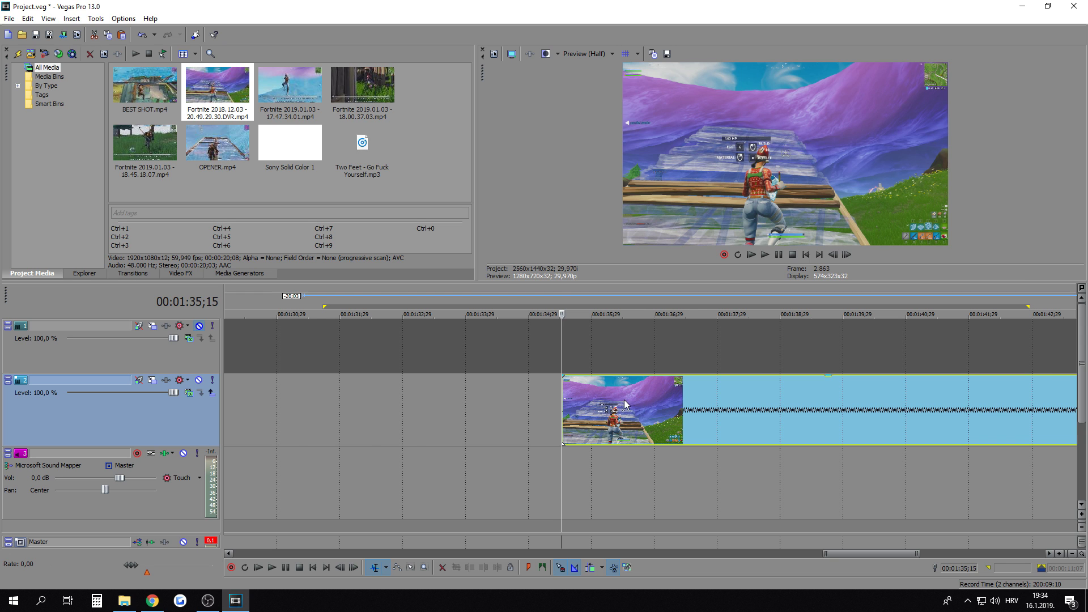
scroll(626, 404, "down", 3)
scroll(696, 402, "down", 6)
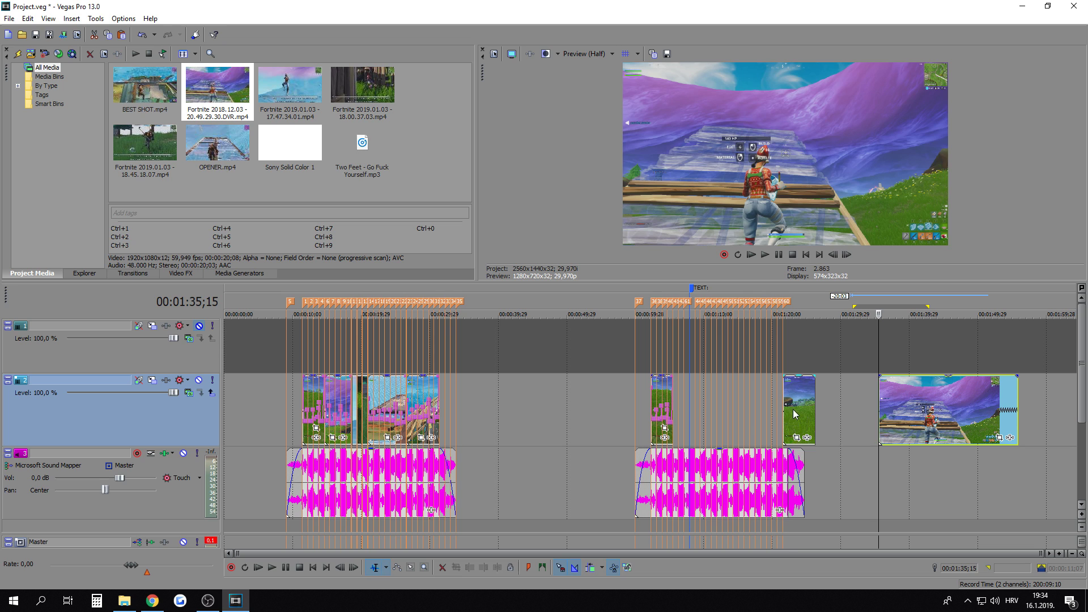
left_click(790, 410)
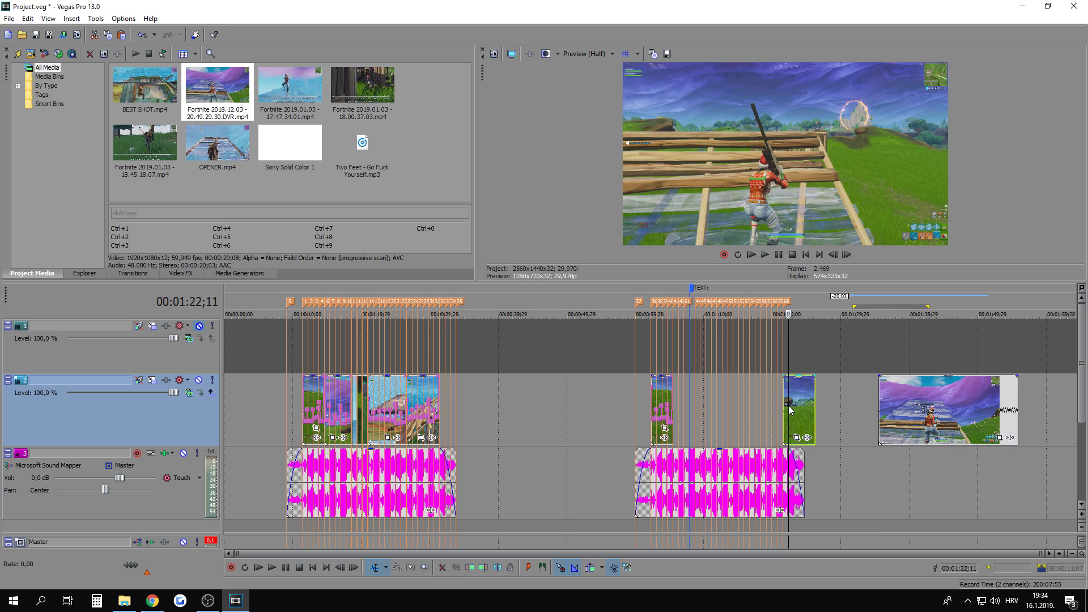
left_click(948, 390)
left_click_drag(917, 412, 865, 412)
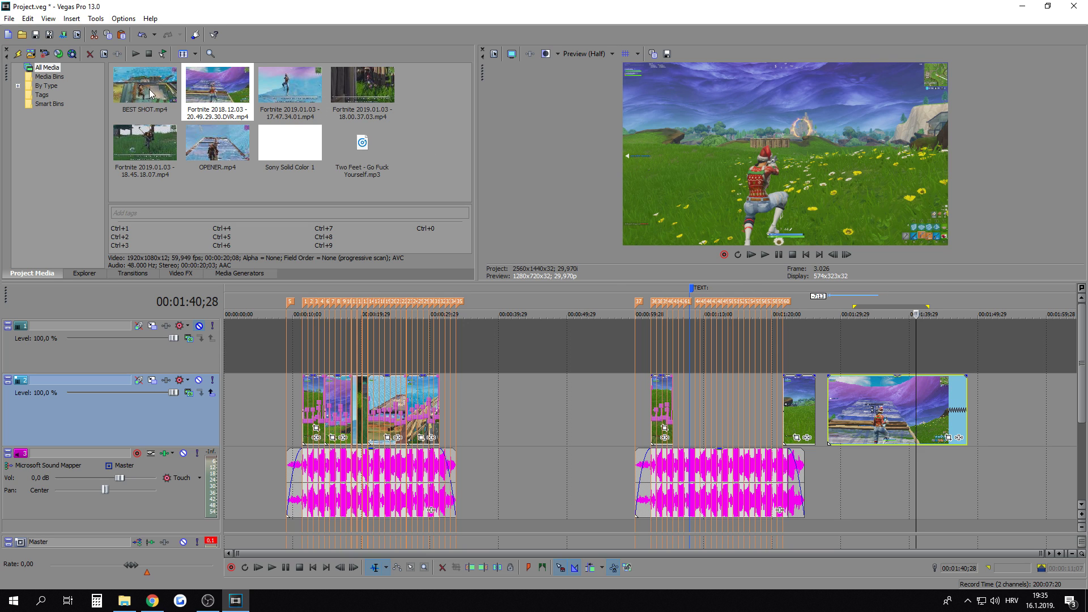
Step: Add BEST SHOT.mp4 to the timeline after the imported clip and delete its audio event
left_click_drag(138, 87, 723, 253)
left_click_drag(987, 411, 982, 416)
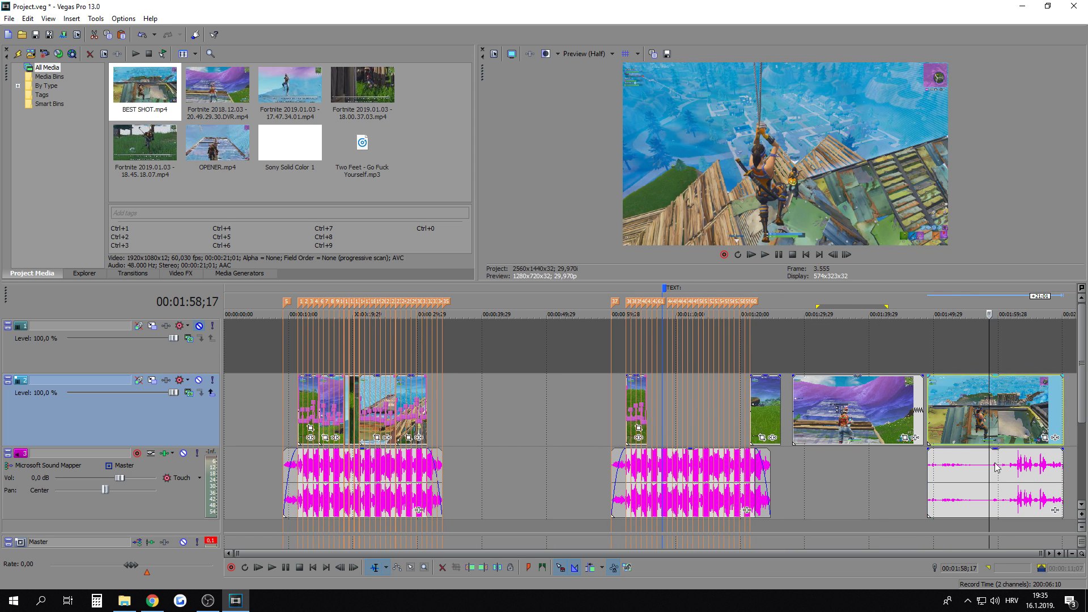
left_click(985, 493)
key("Delete")
Step: Insert a velocity envelope on the imported clip and set it to 50% forward velocity
left_click(857, 405)
right_click(858, 405)
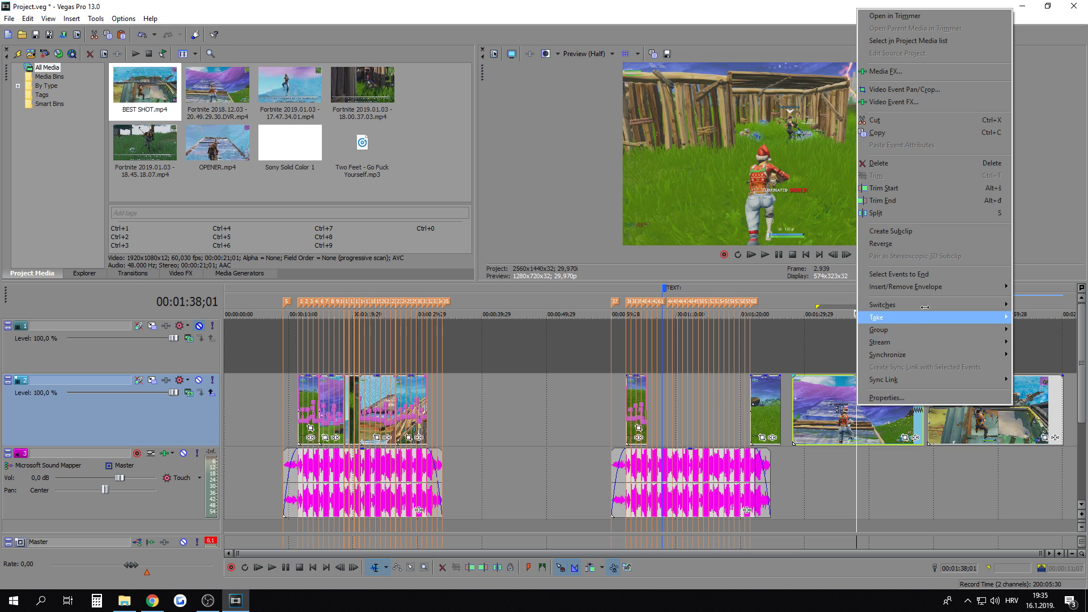
mouse_move(885, 287)
left_click(825, 288)
right_click(795, 412)
left_click(845, 220)
scroll(788, 415, "up", 3)
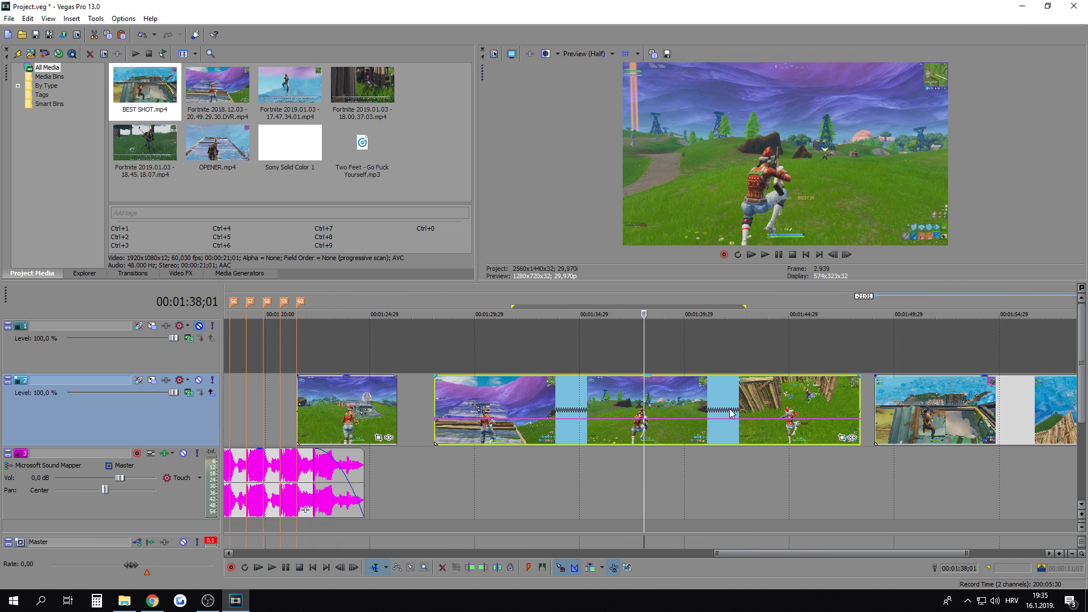
scroll(731, 414, "down", 3)
right_click(726, 414)
Step: Insert a velocity envelope on the BEST SHOT clip and set it to 50% forward velocity
left_click(905, 415)
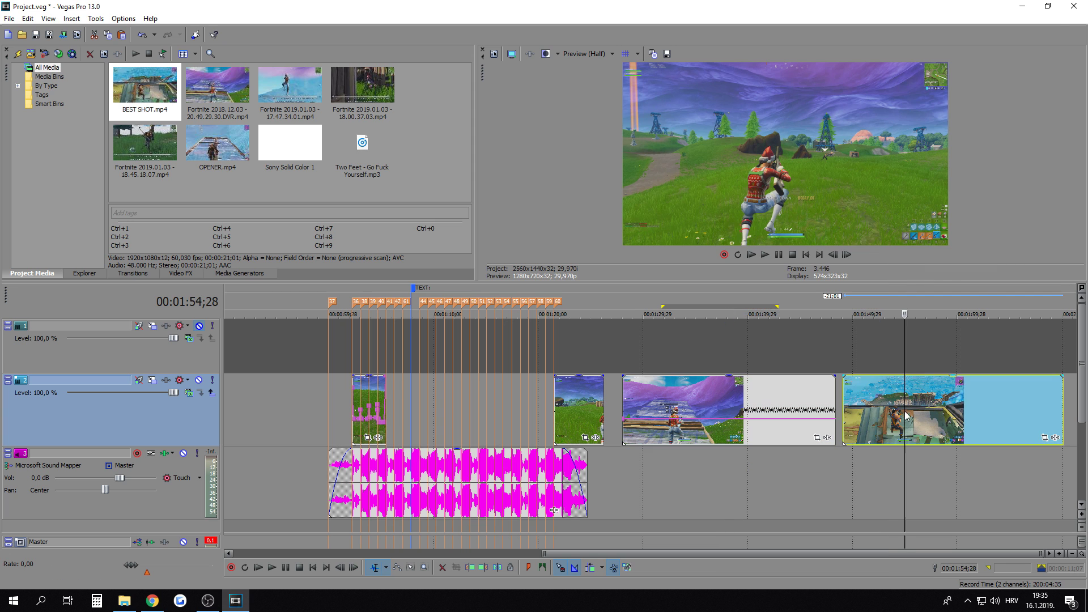
right_click(906, 416)
left_click(941, 151)
scroll(810, 365, "down", 3)
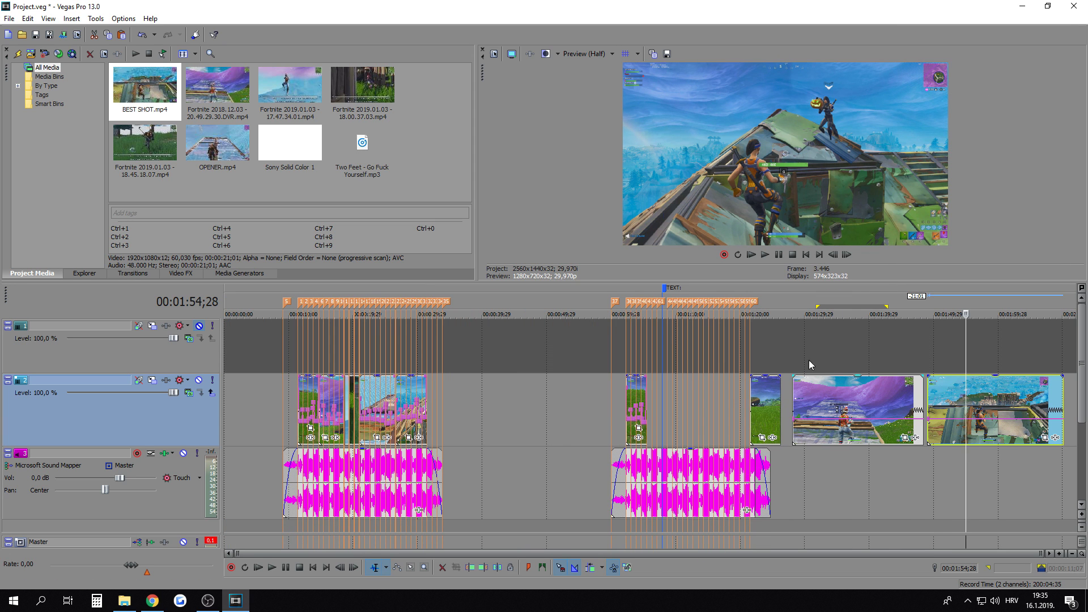
Step: Mark a time selection across the two slowed clips and look at individual frames in them
left_click_drag(788, 311, 1030, 407)
left_click(1013, 409)
left_click(850, 406)
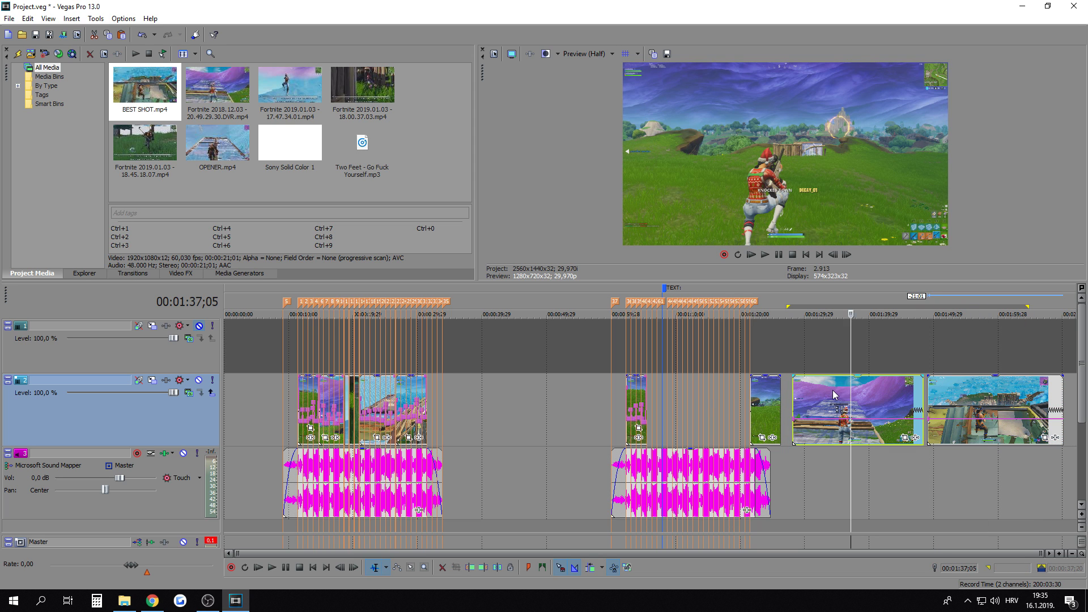
left_click(833, 391)
left_click(879, 393)
left_click(892, 393)
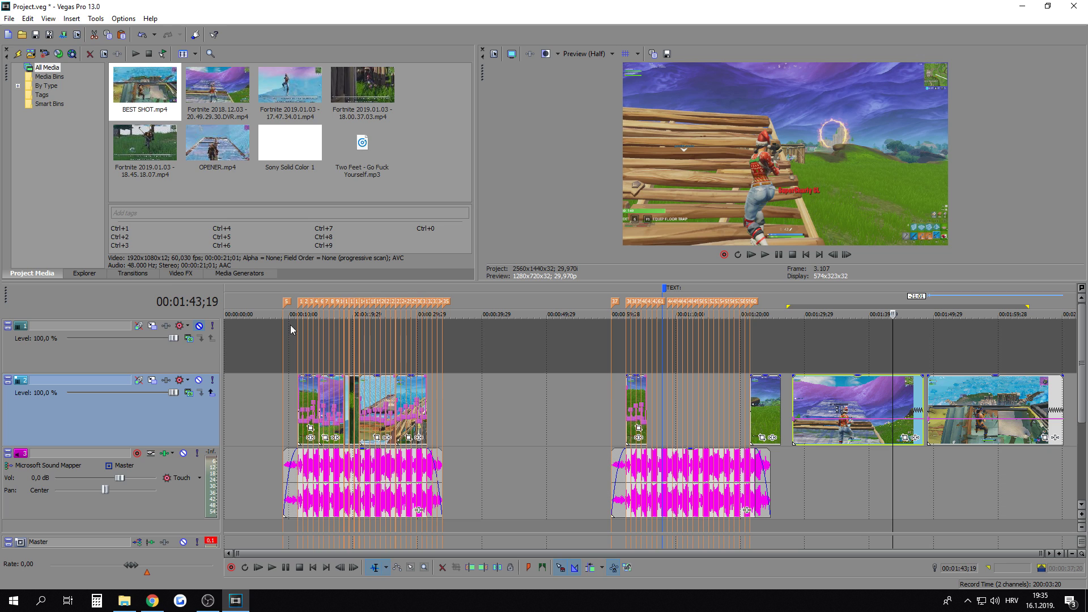
Step: Browse the list of available Video FX plug-ins
left_click(176, 273)
scroll(73, 208, "down", 10)
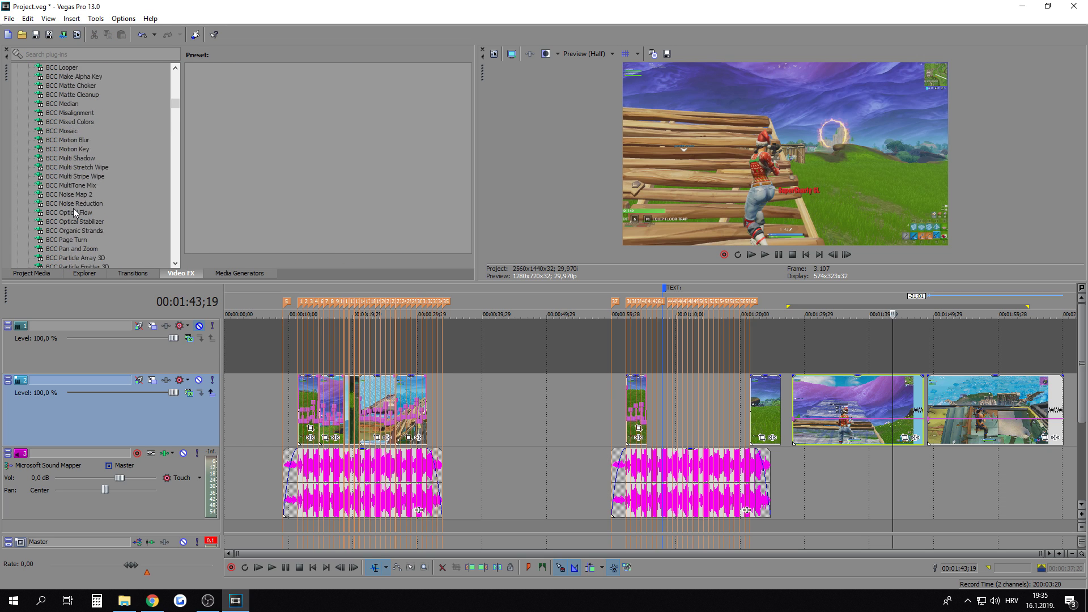
scroll(73, 208, "down", 15)
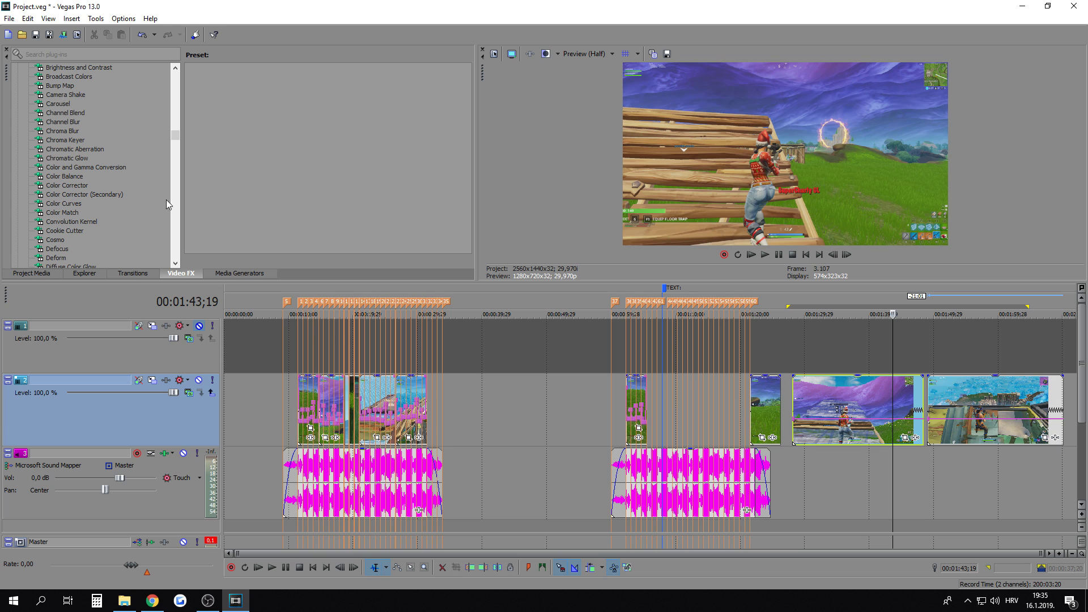
Step: Delete the imported demonstration clip and the BEST SHOT clip from the end of the timeline
left_click(976, 398)
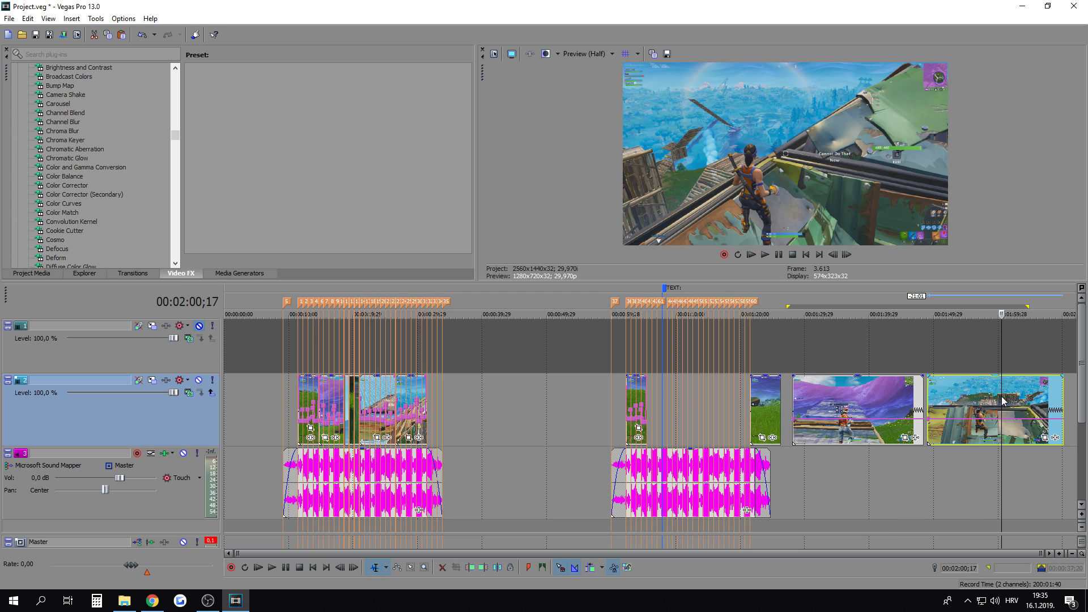
left_click(877, 399)
key("Delete")
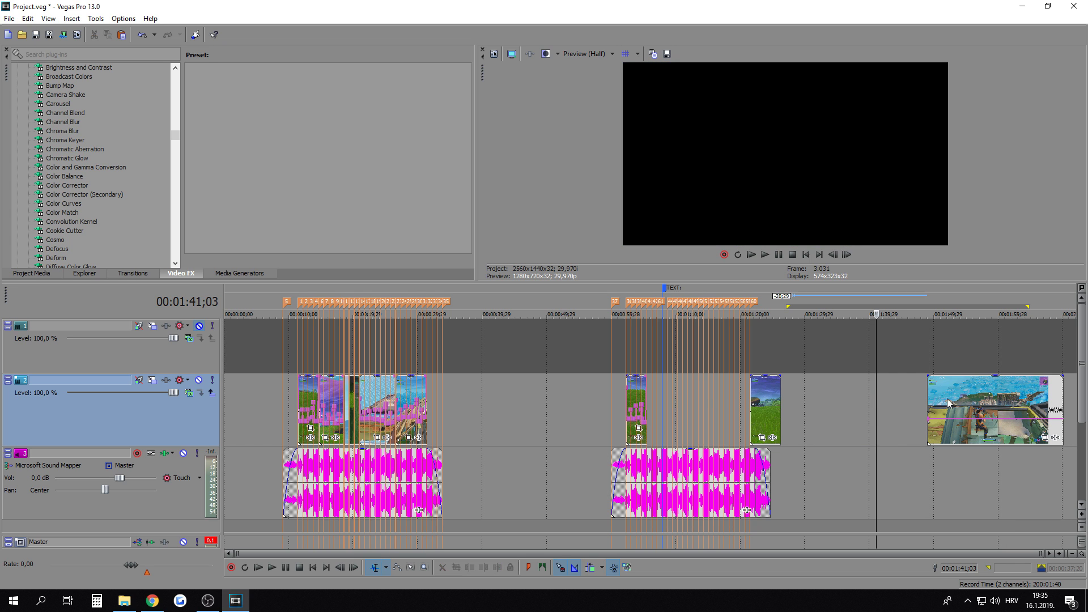
left_click(971, 404)
key("Delete")
Step: Move the remaining separate gameplay clip directly behind the first clip of the second music section, starting at marker 41
left_click(639, 359)
scroll(613, 374, "up", 5)
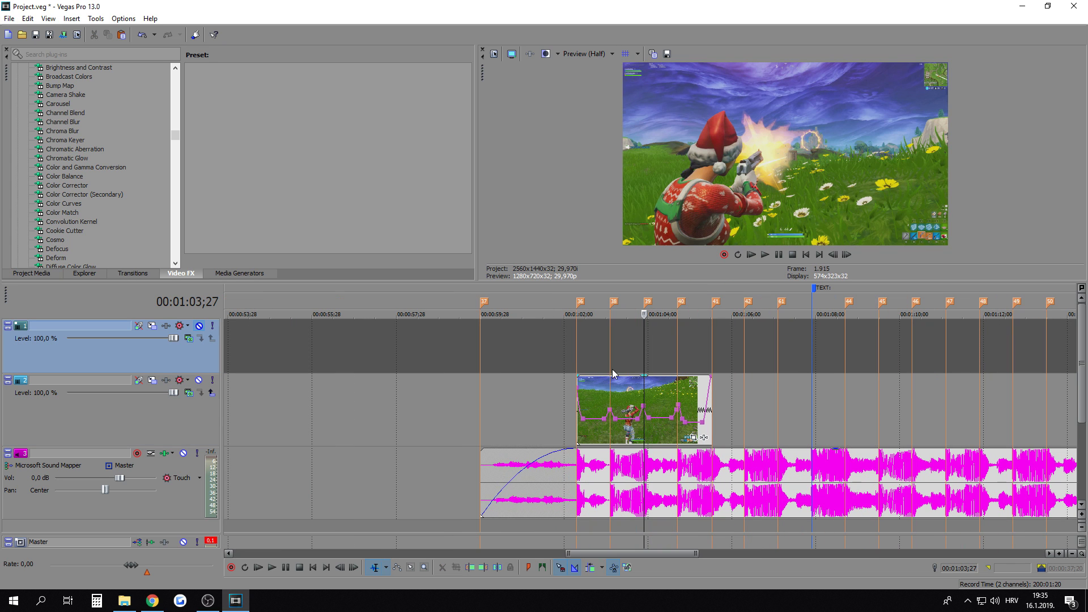
mouse_move(512, 304)
left_mouse_down()
mouse_move(693, 409)
mouse_move(729, 411)
mouse_move(576, 411)
mouse_move(730, 425)
mouse_move(584, 420)
mouse_move(649, 424)
mouse_move(607, 425)
mouse_move(625, 425)
left_mouse_up()
scroll(625, 425, "down", 5)
left_click_drag(849, 410, 691, 407)
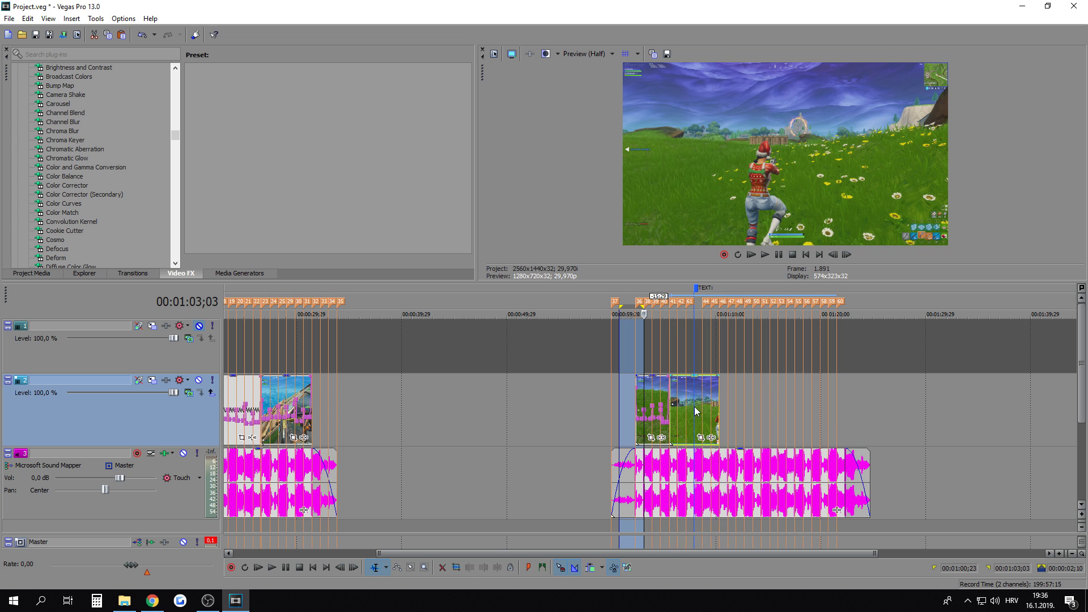
Step: Mark time selections over the two adjoining clips to review their placement against the beat markers
left_click(672, 392)
scroll(658, 389, "up", 5)
left_click_drag(339, 304, 554, 383)
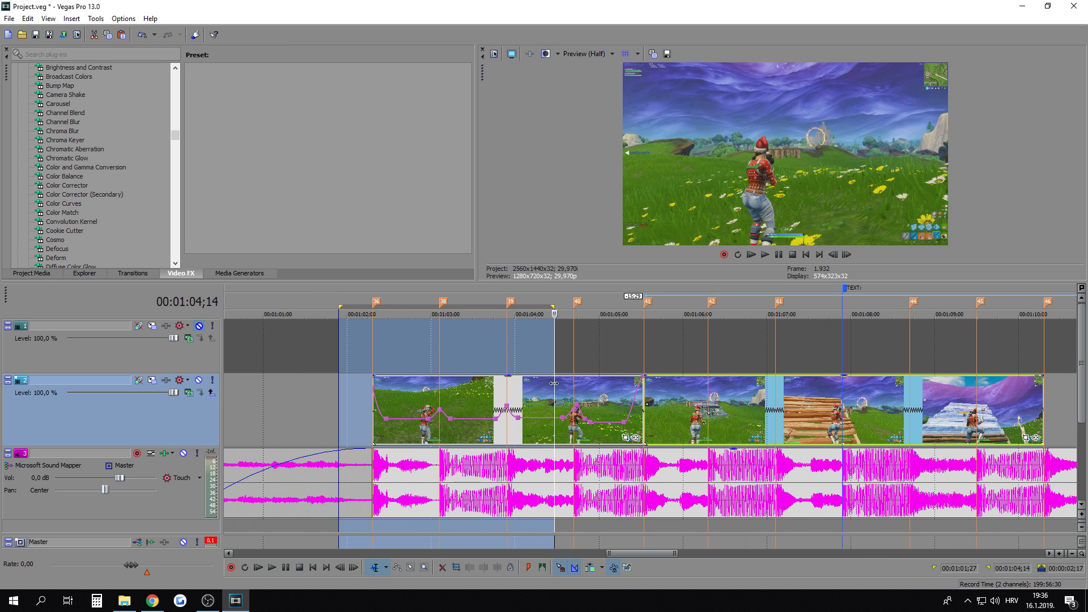
left_click_drag(561, 390, 873, 425)
scroll(873, 425, "down", 3)
left_click(464, 356)
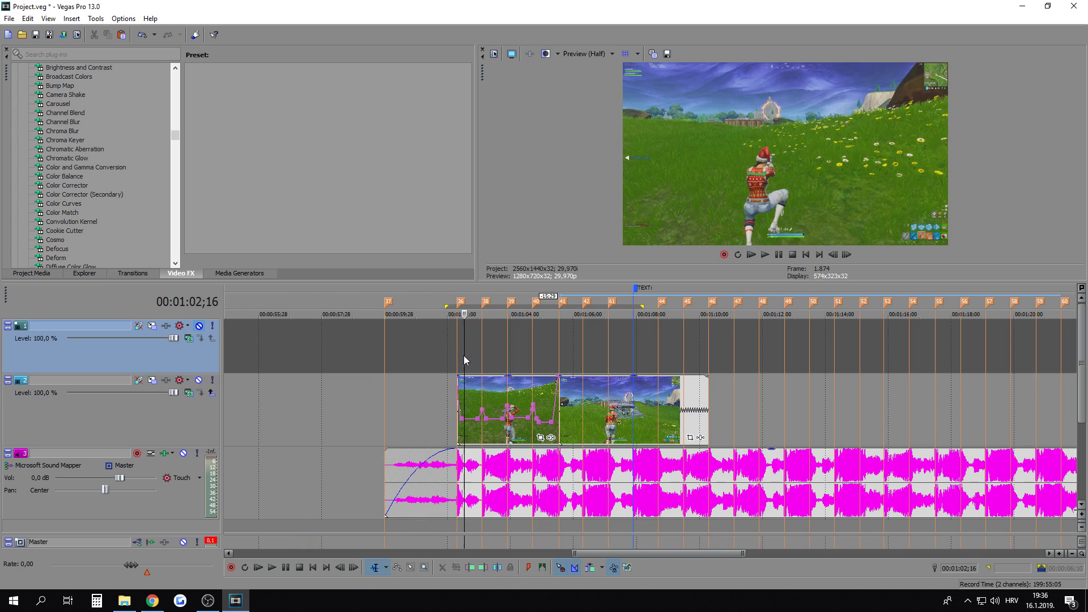
left_click_drag(426, 326, 565, 384)
Step: Step forward ten frames from the start of the clip at marker 41 and compare both montage sections
left_click(562, 392)
scroll(564, 392, "up", 3)
key("alt+Right")
key("alt+Right")
key("alt+Right")
key("alt+Right")
key("alt+Right")
key("alt+Right")
key("alt+Right")
key("alt+Right")
key("alt+Right")
key("alt+Right")
scroll(609, 396, "down", 3)
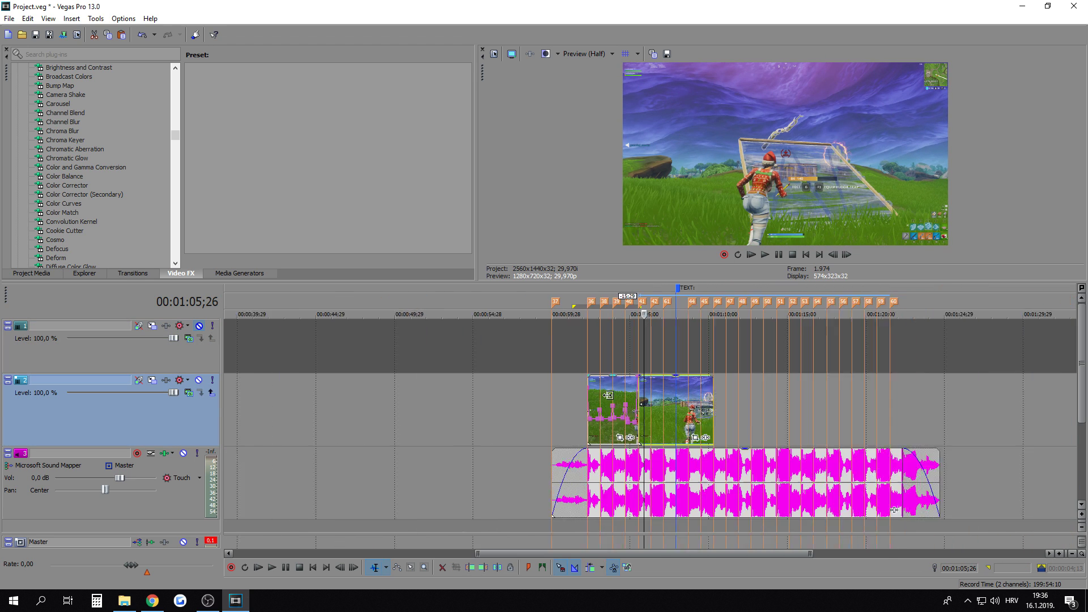
scroll(609, 395, "down", 4)
scroll(378, 397, "up", 2)
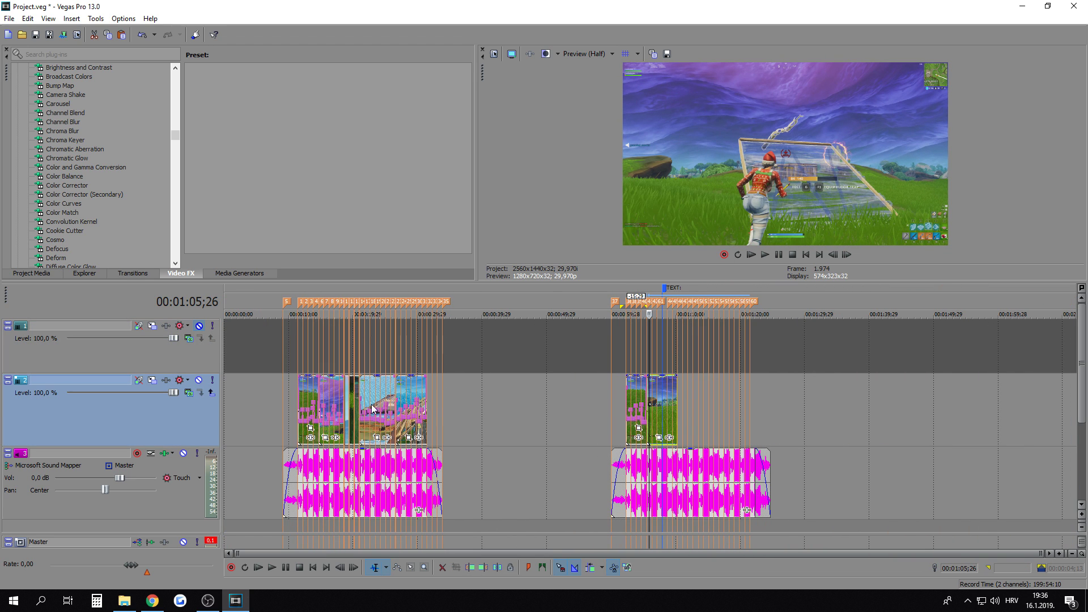
Step: Check the resample setting and playback rate in the event properties of the clip at marker 41
left_click(652, 360)
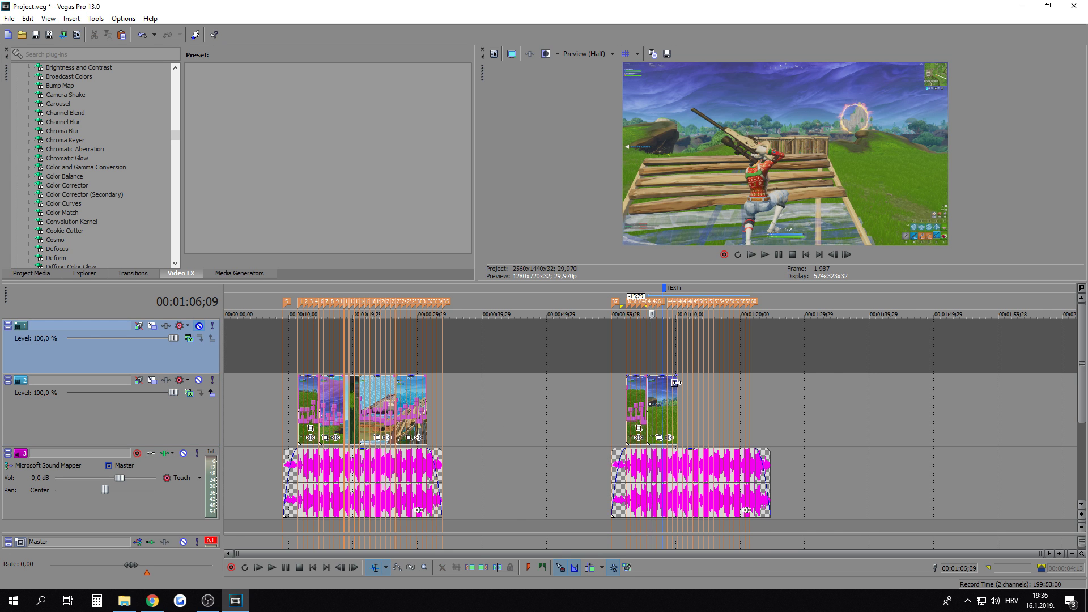
scroll(688, 398, "up", 8)
scroll(688, 399, "down", 3)
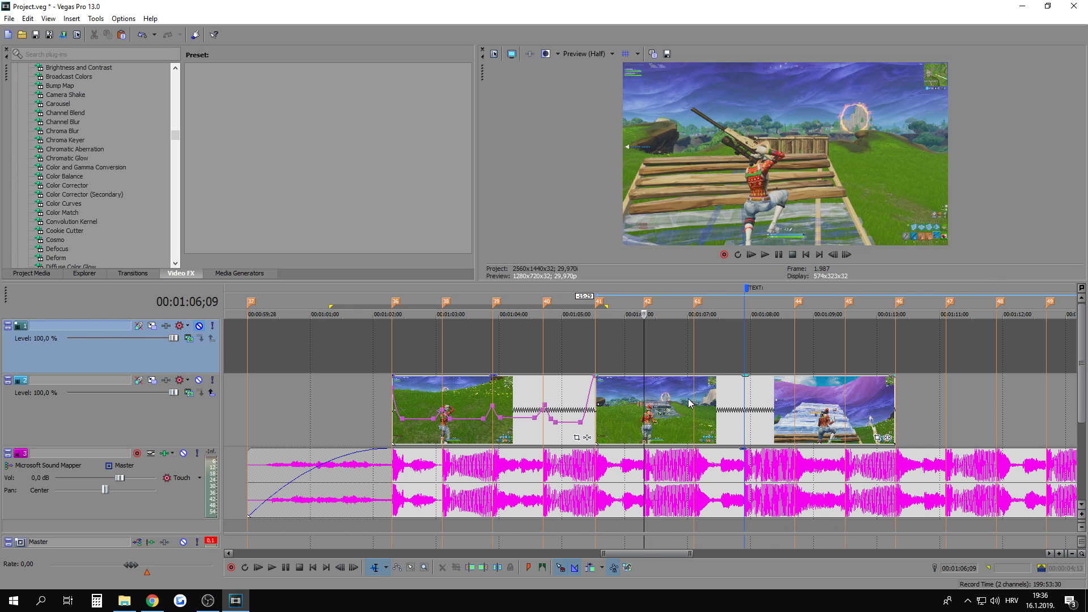
right_click(716, 406)
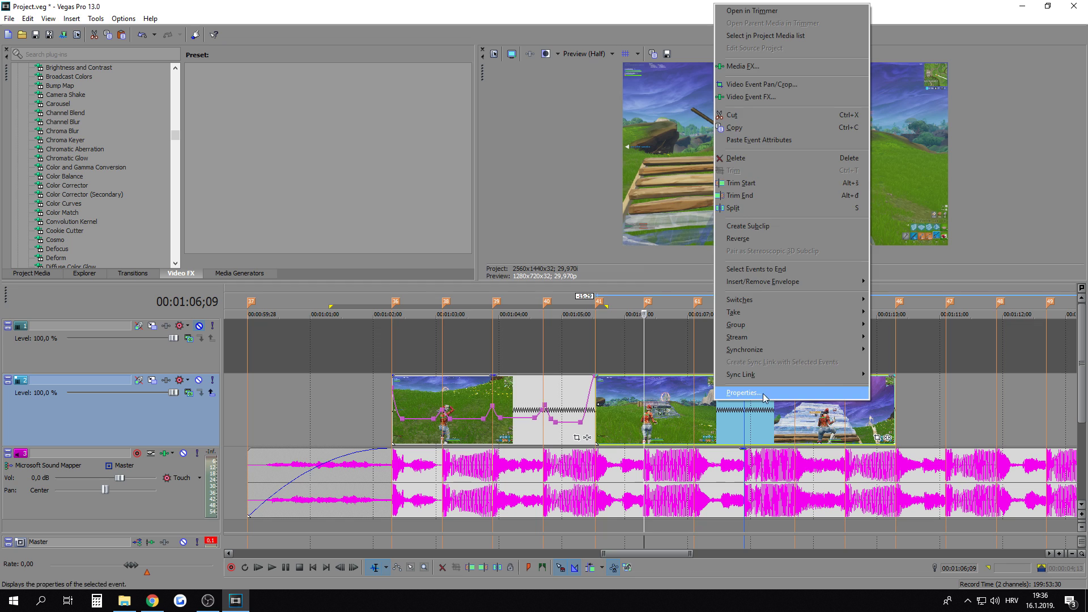
left_click(737, 384)
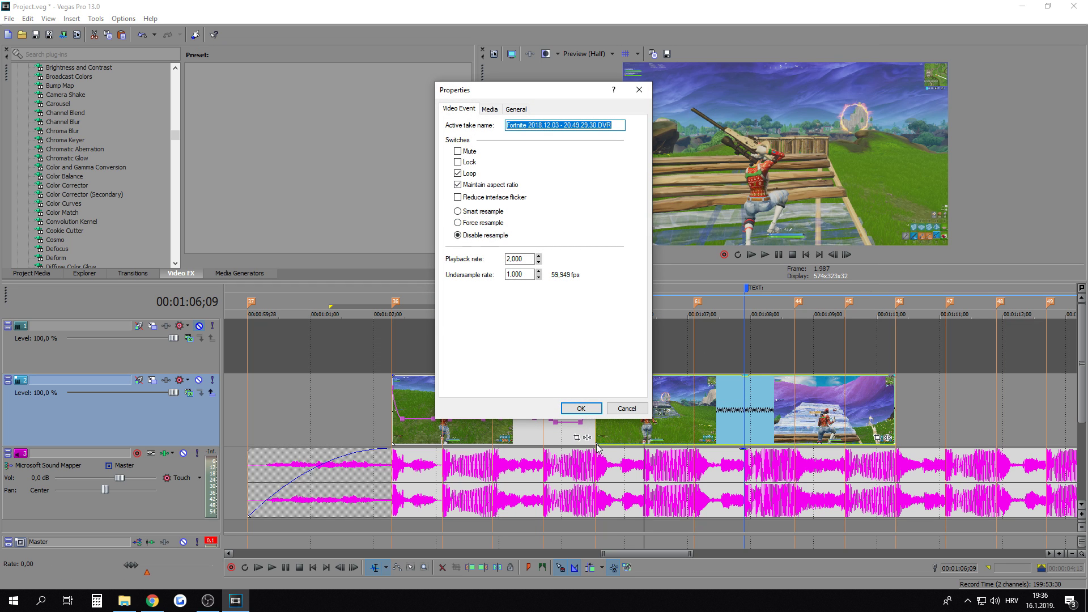
left_click(581, 408)
Step: Insert a velocity envelope on the clip at marker 41 and set its start to 50% forward velocity
right_click(686, 416)
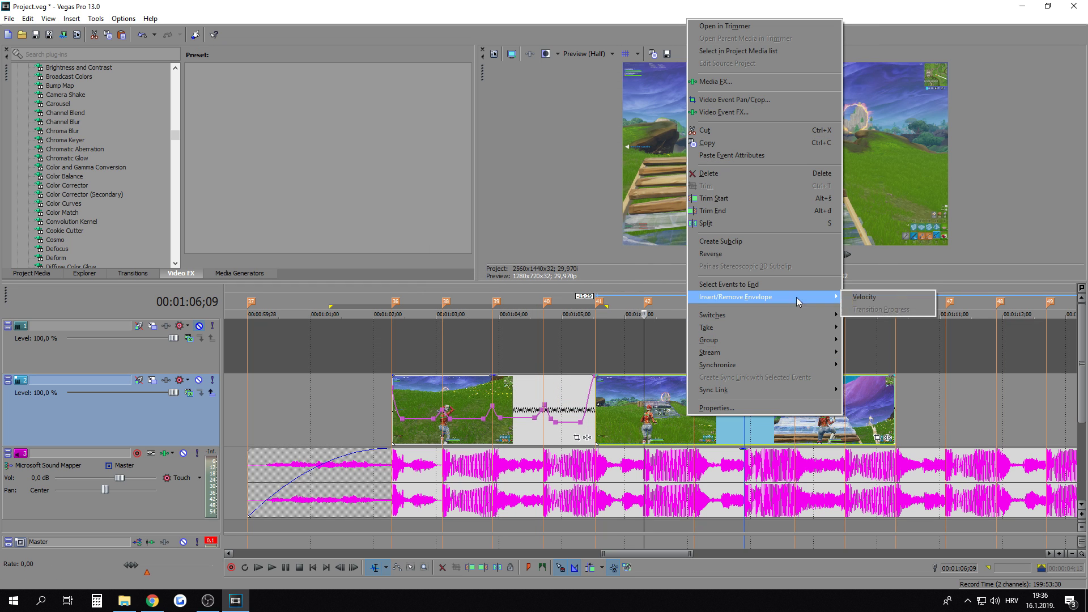
left_click(865, 297)
right_click(597, 410)
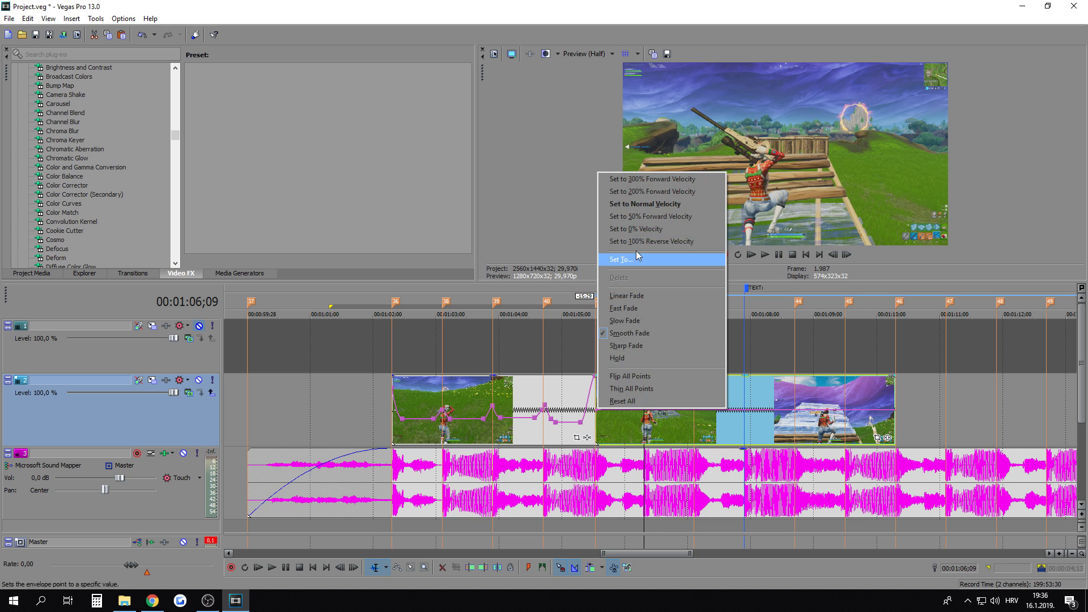
left_click(647, 220)
Step: Play the slowed clip with the music from marker 41 to judge its speed
left_click(597, 402)
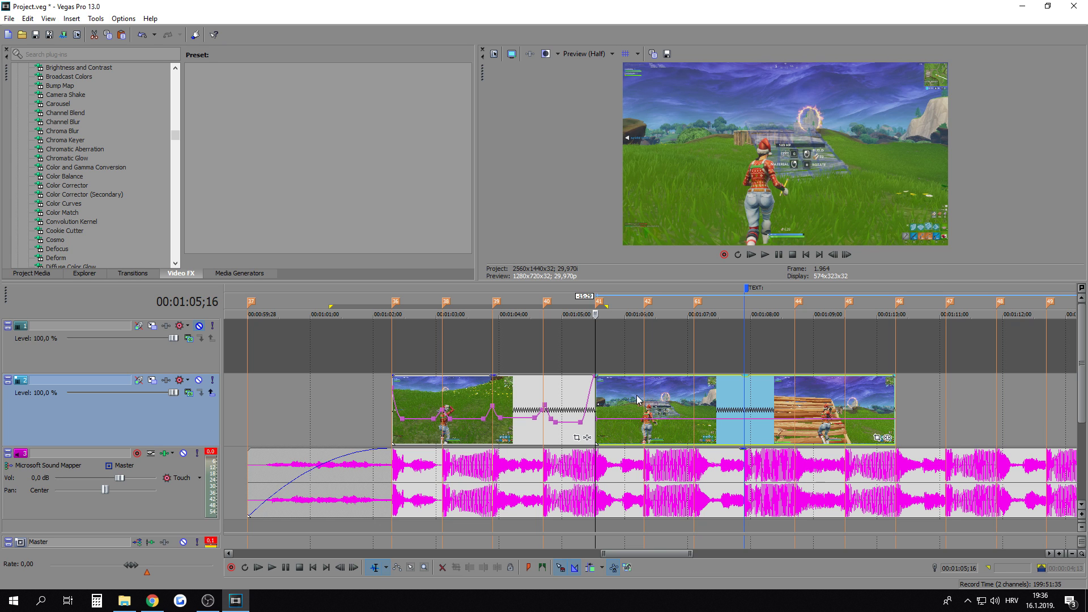
key("space")
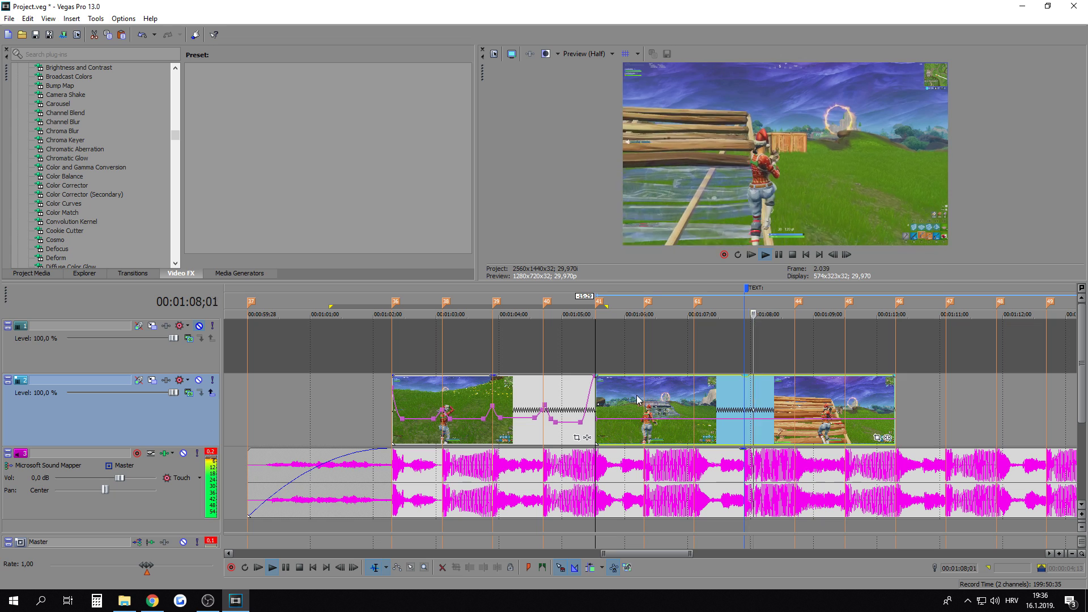
key("space")
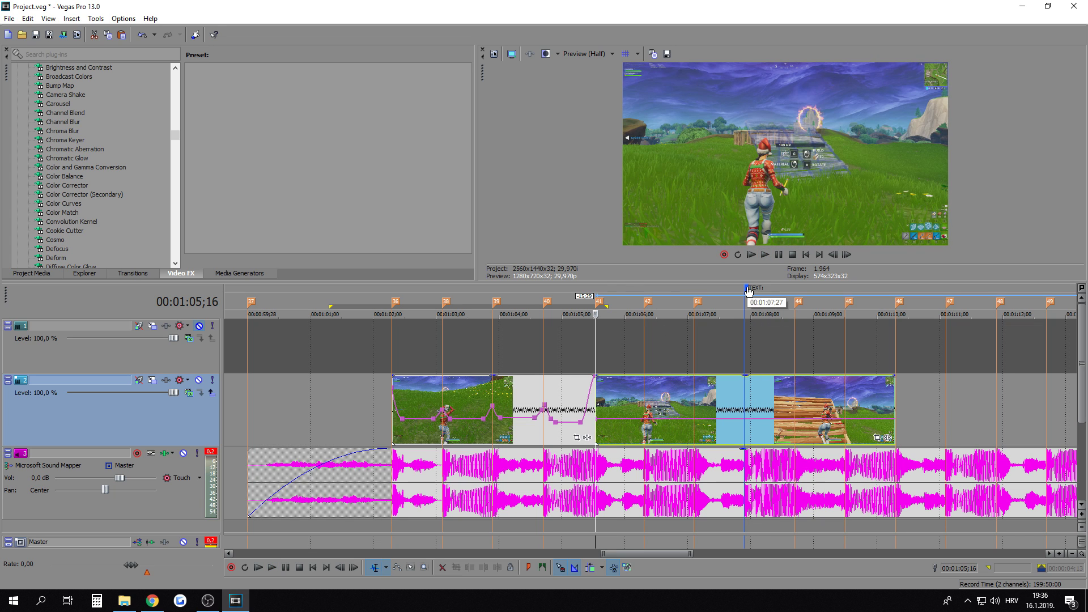
Step: Move the TEXT command marker exactly onto the beat at 00:01:07;27
left_click_drag(748, 292, 746, 300)
scroll(749, 306, "down", 5)
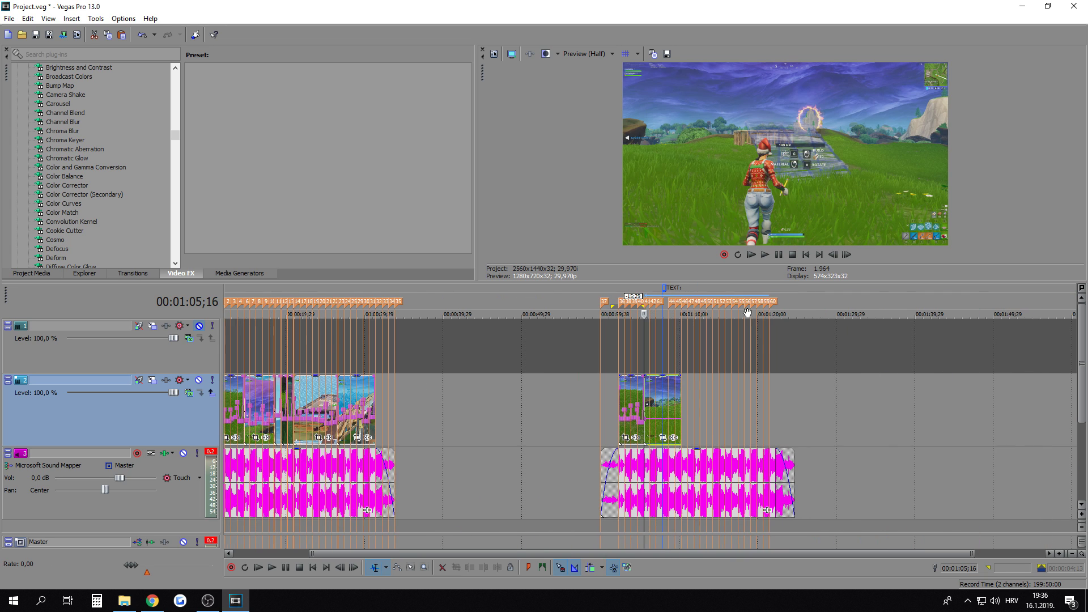
scroll(656, 329, "down", 2)
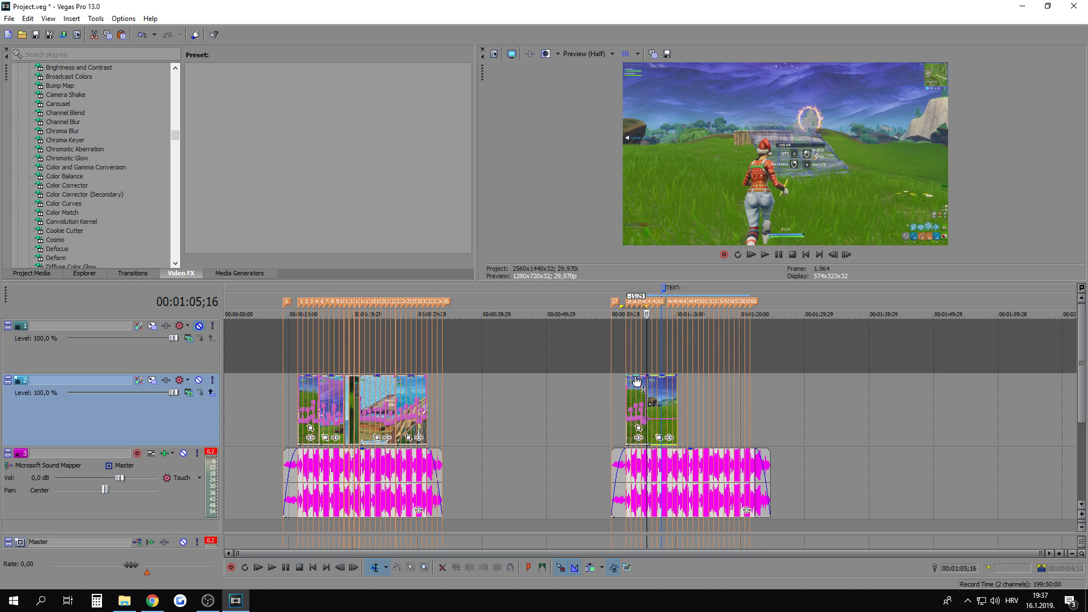
scroll(675, 363, "up", 6)
left_click(742, 352)
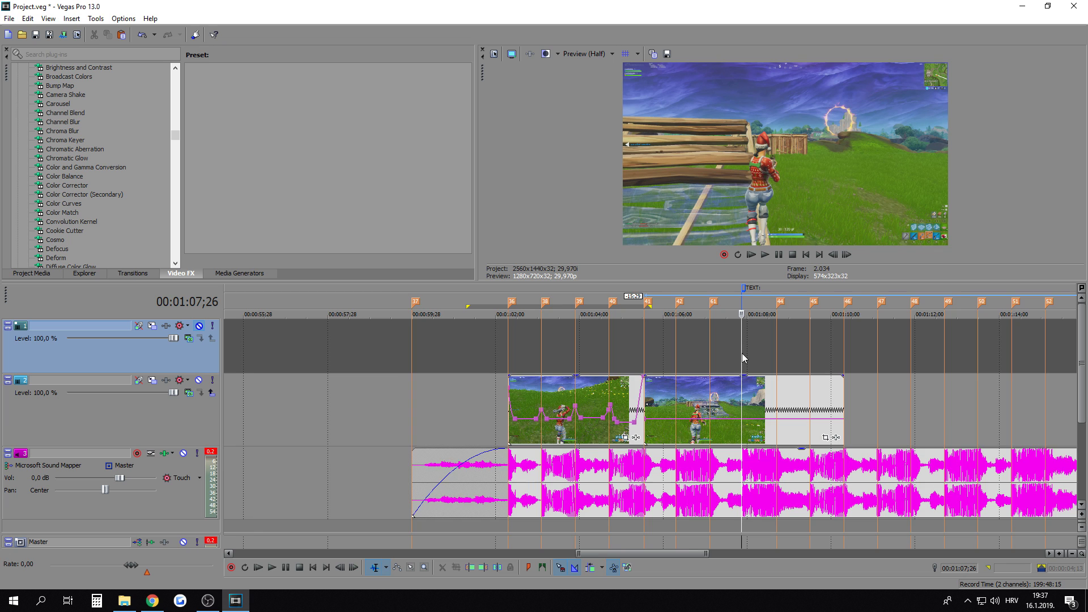
scroll(740, 353, "down", 4)
scroll(740, 353, "up", 8)
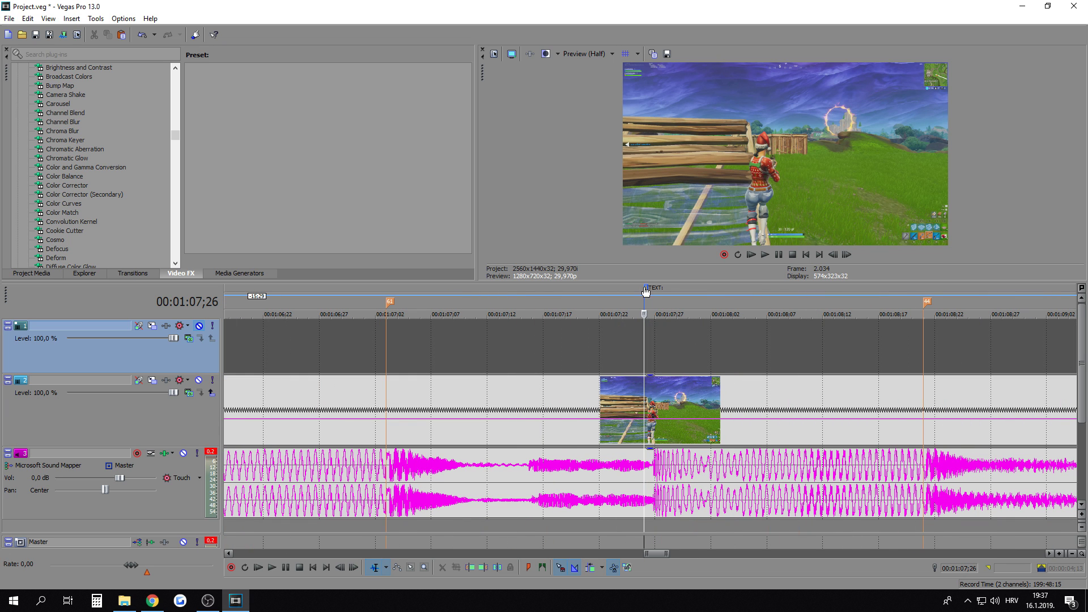
mouse_move(682, 301)
left_mouse_down()
mouse_move(647, 299)
mouse_move(654, 303)
left_mouse_up()
left_click(658, 290)
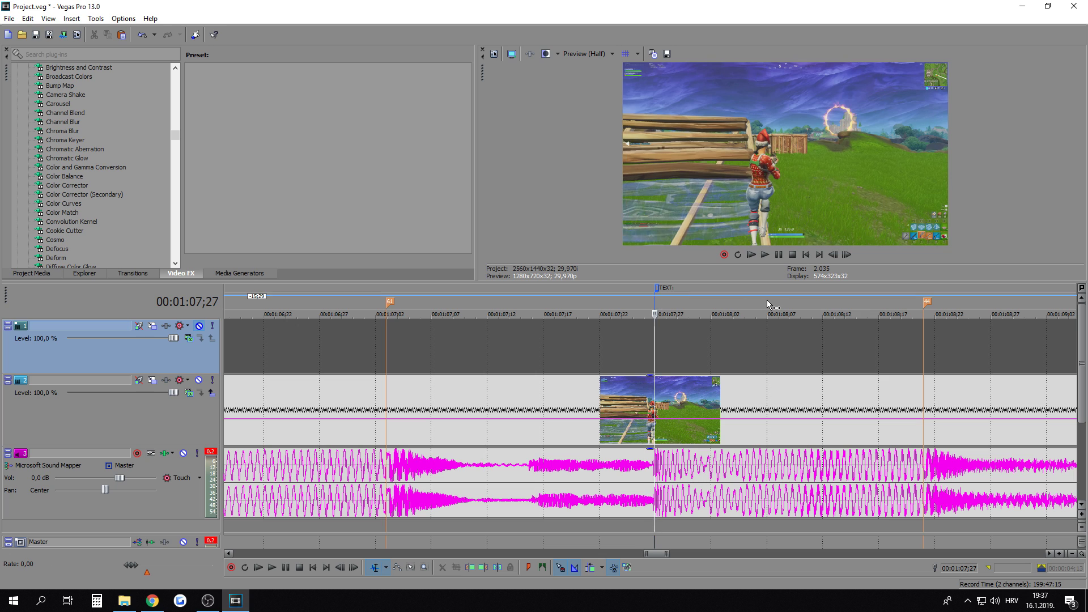
Step: Try adding another TEXT command marker with an empty parameter at 00:01:08;07
left_click(768, 304)
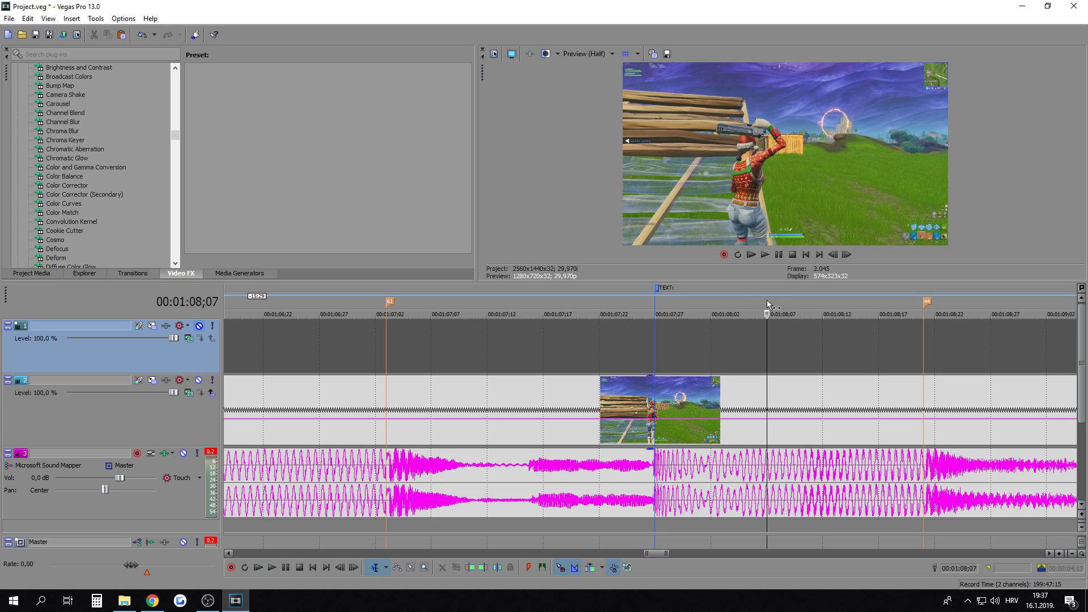
key("c")
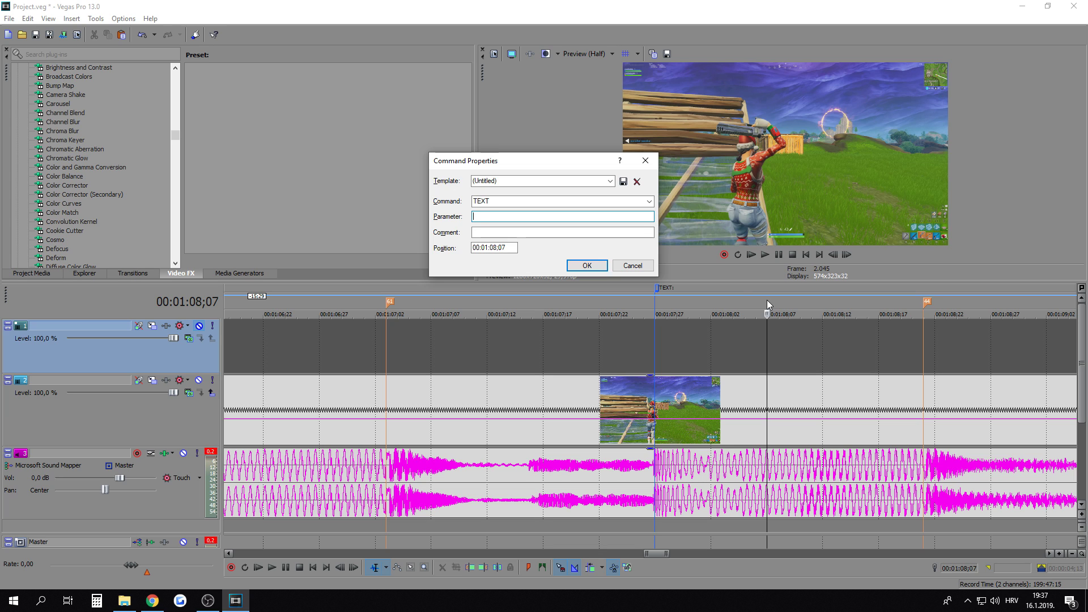
left_click(588, 266)
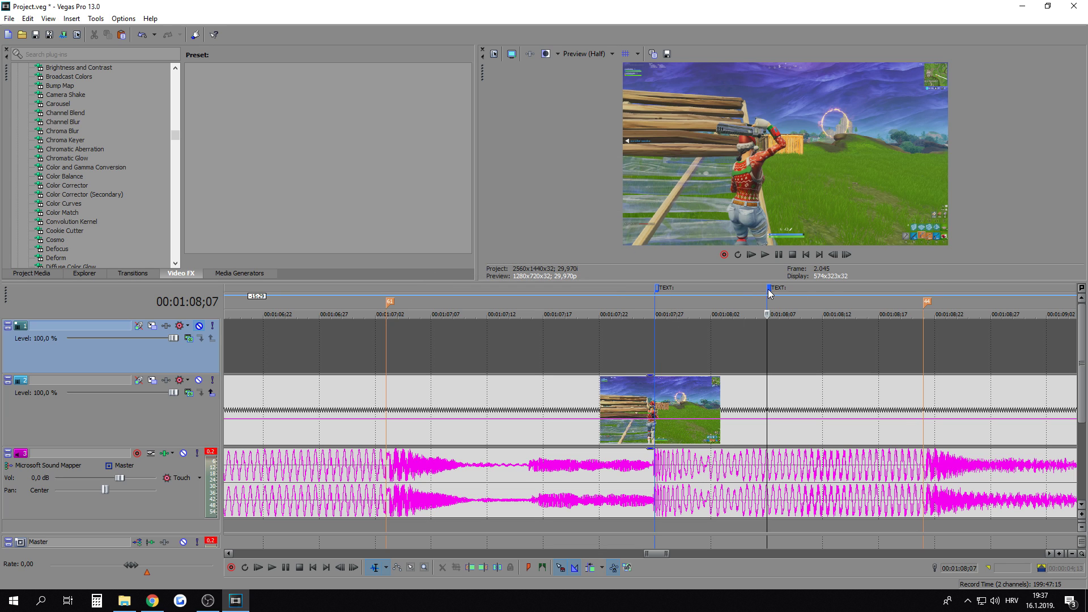
left_click(792, 339)
scroll(751, 341, "down", 5)
left_click(485, 365)
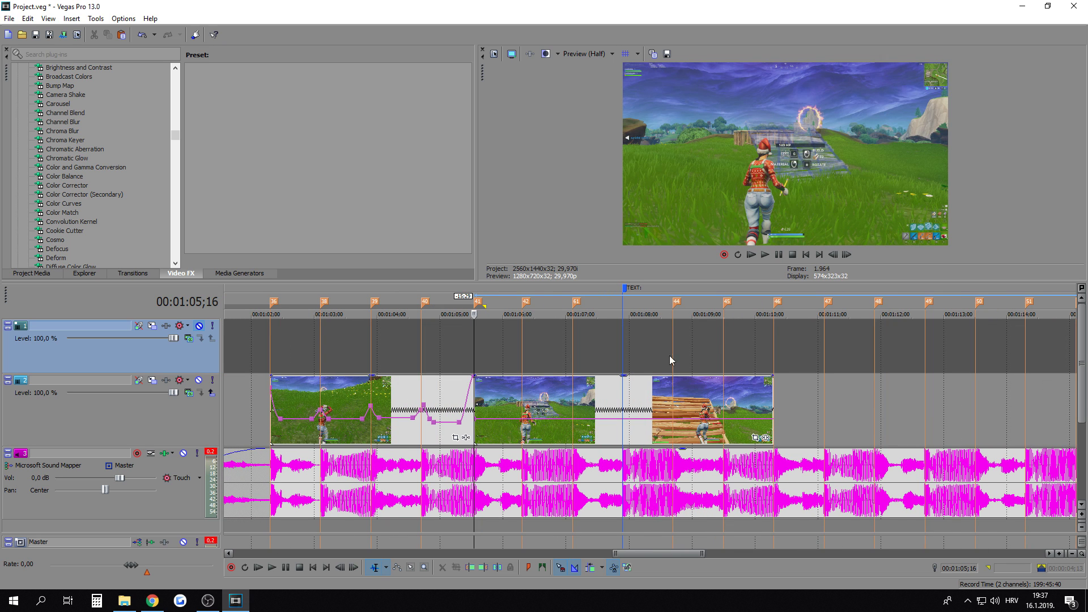
Step: Mark the stretch from 00:01:05;02 to 00:01:09;15 and review the clip between markers 41 and 45
scroll(780, 366, "up", 3)
scroll(838, 368, "down", 3)
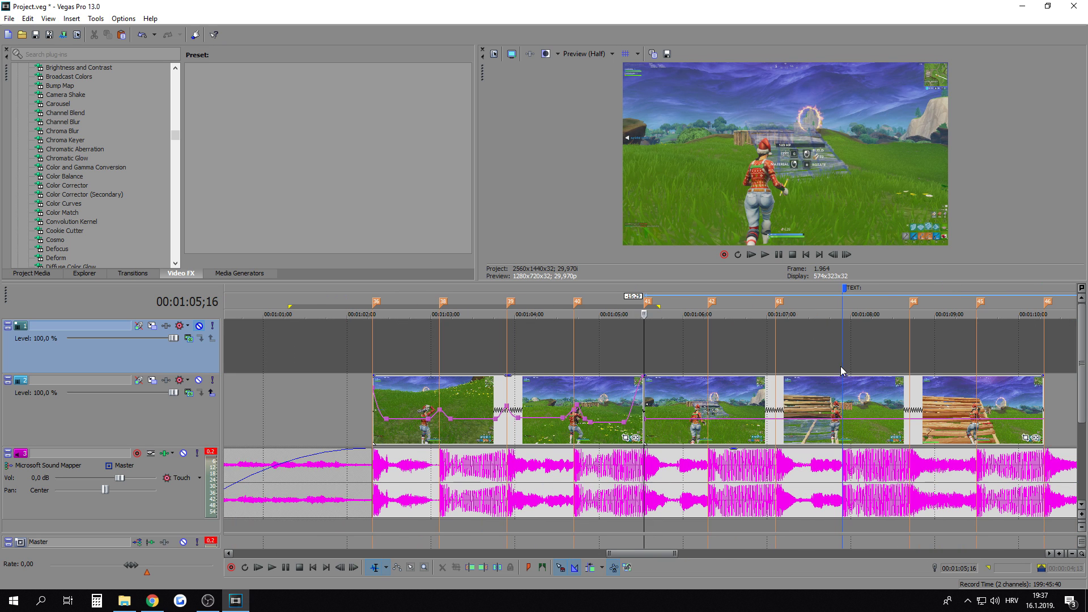
left_click_drag(606, 340, 977, 399)
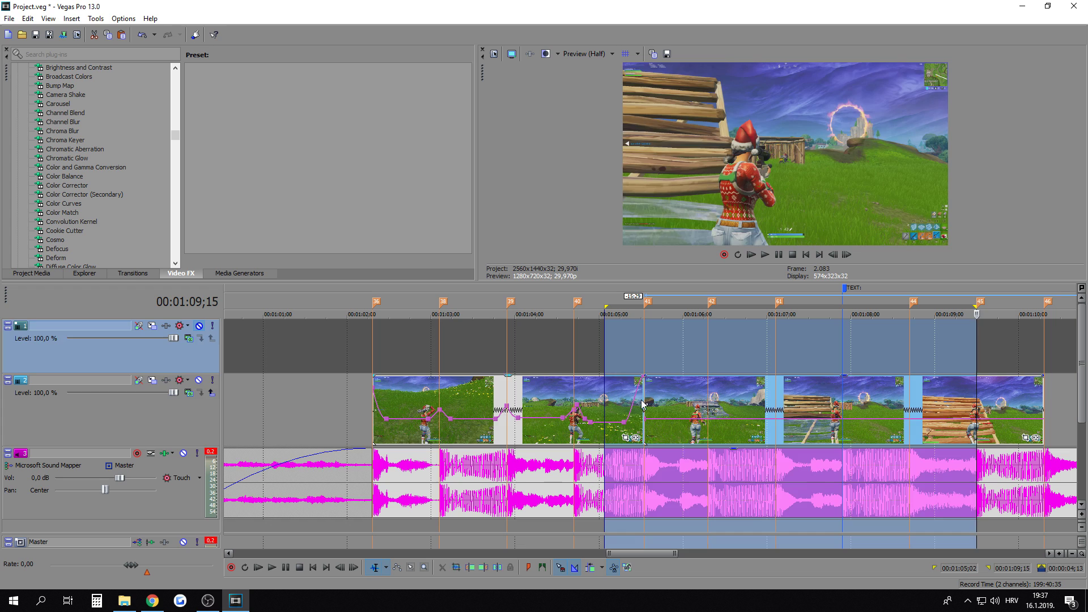
left_click(640, 400)
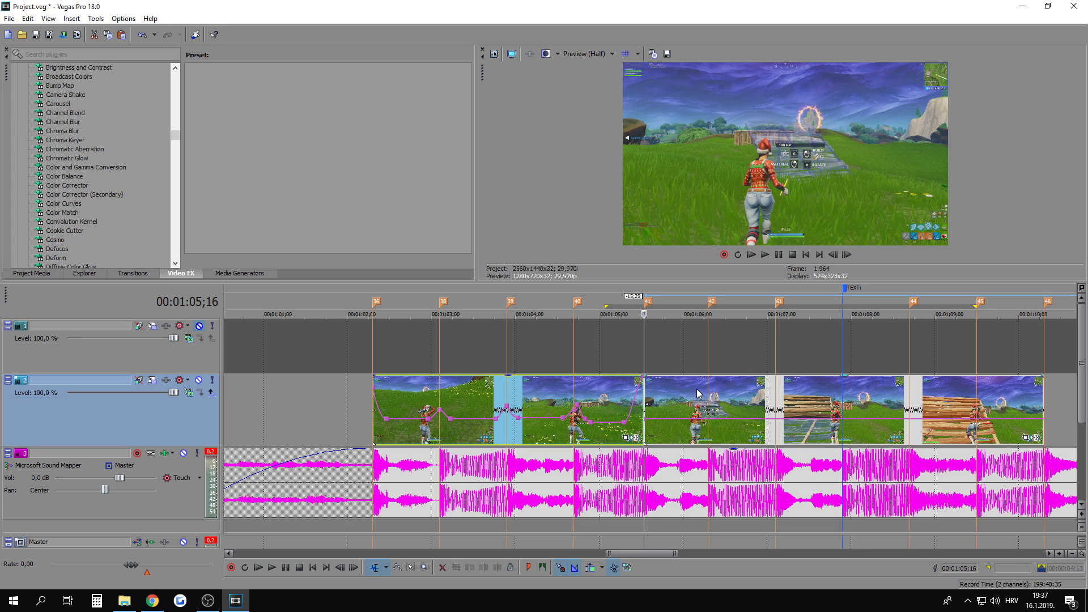
Step: Cut the opening off the clip at marker 41, up to about 00:01:06;18, and move the remainder back to marker 41
left_click_drag(648, 397, 686, 397)
left_click(373, 357)
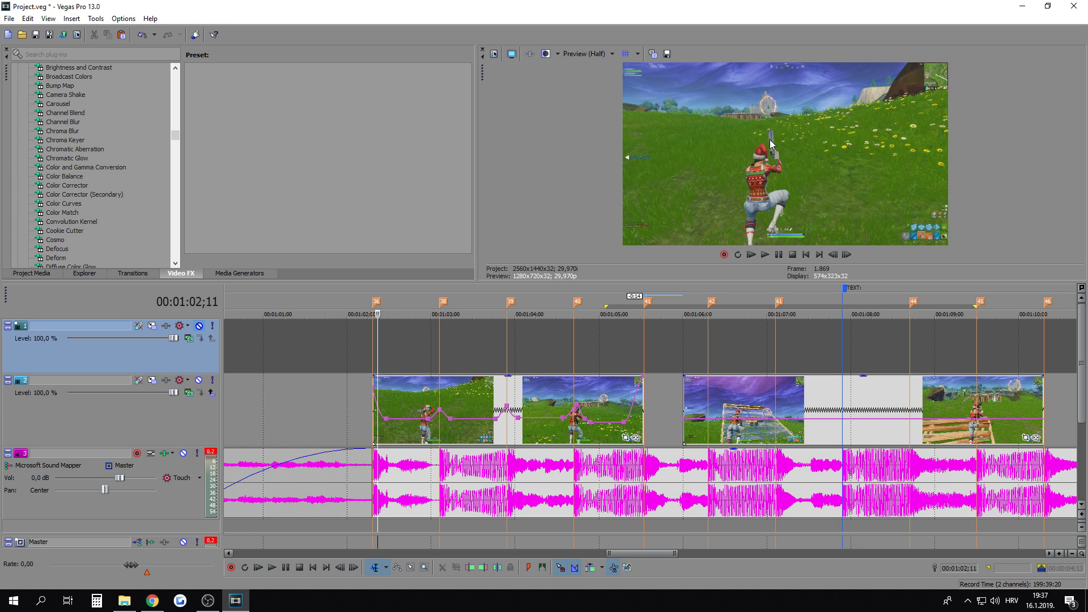
left_click(687, 399)
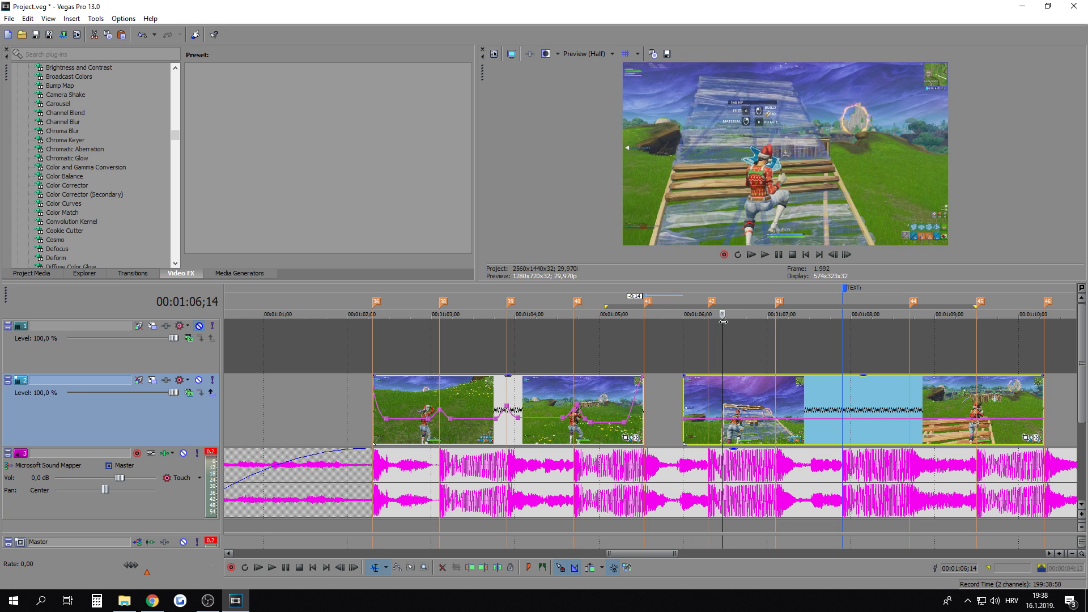
key("s")
left_click(725, 393)
key("Delete")
left_click_drag(765, 403, 676, 400)
Step: Examine the recut clip frame by frame between markers 41 and 42 to judge the action against the beat
left_click_drag(612, 305, 754, 399)
left_click(740, 399)
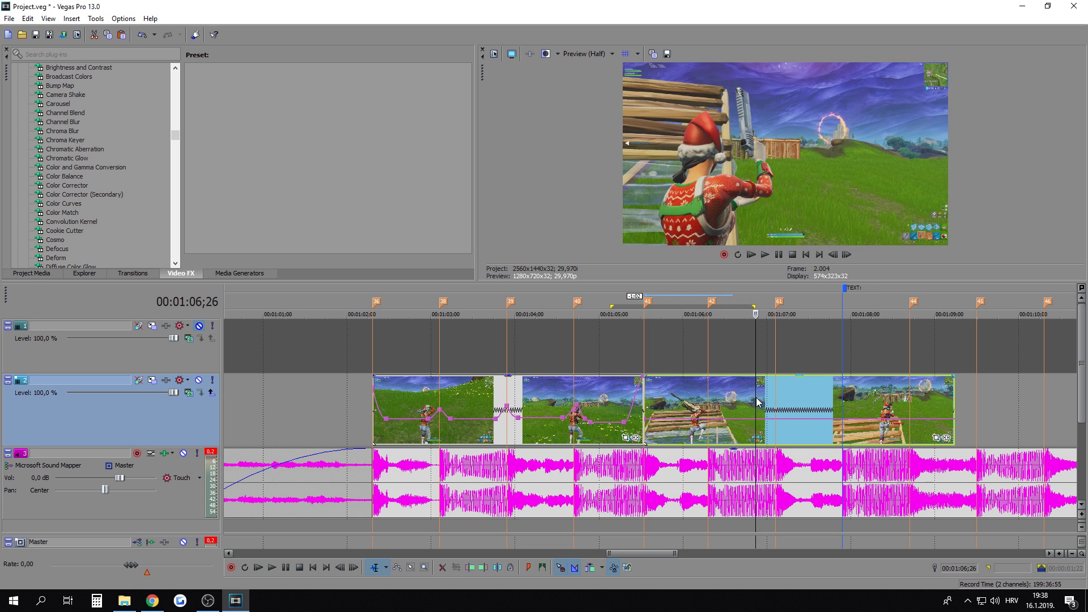
left_click_drag(611, 304, 764, 379)
left_click(707, 400)
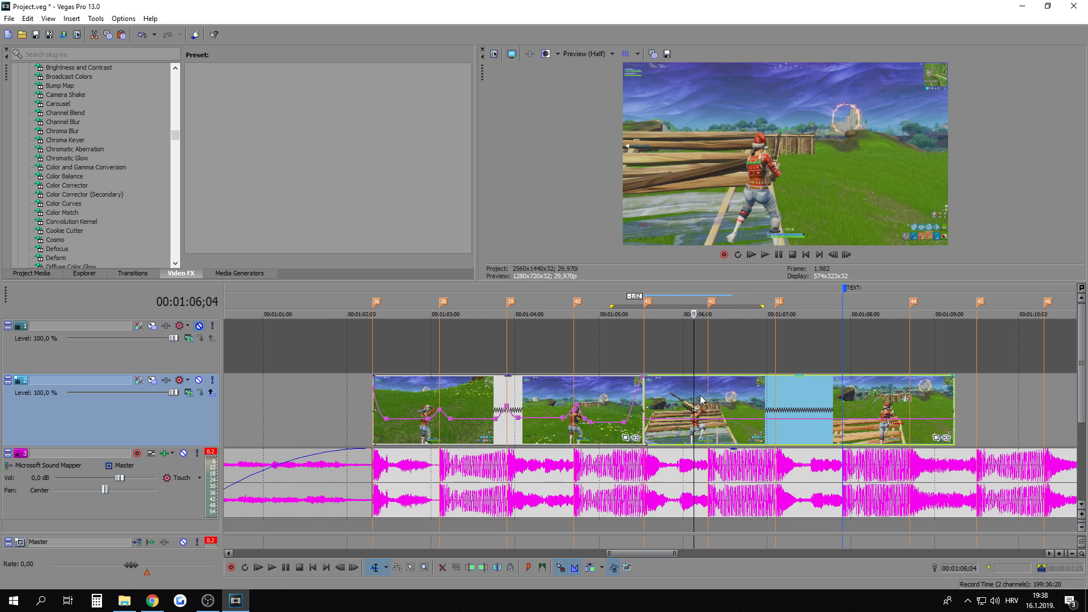
key("Right")
key("Right")
key("Right")
key("Right")
key("Right")
key("Right")
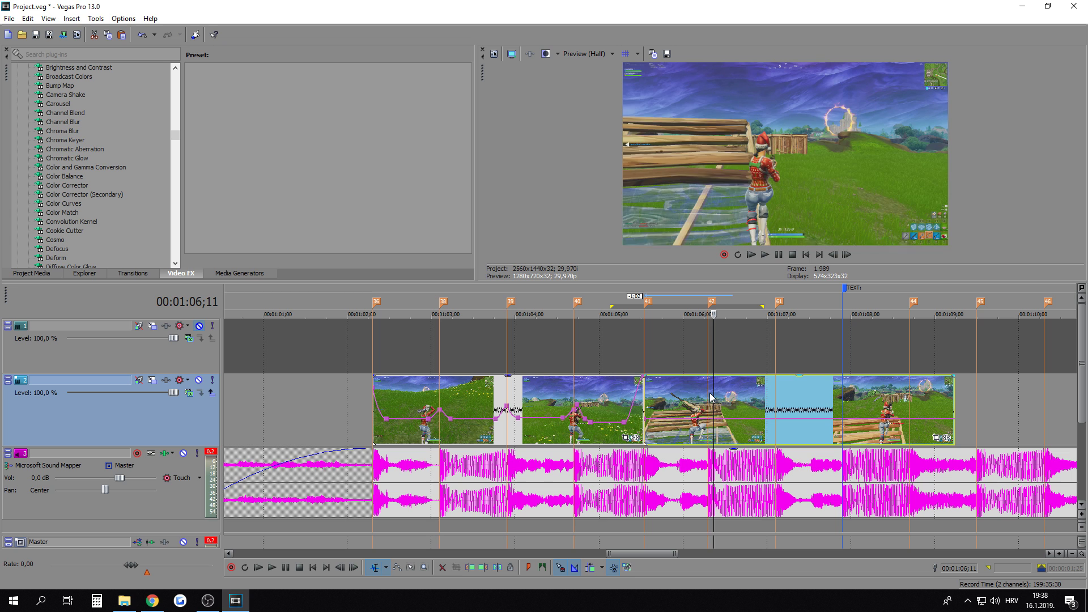
right_click(693, 397)
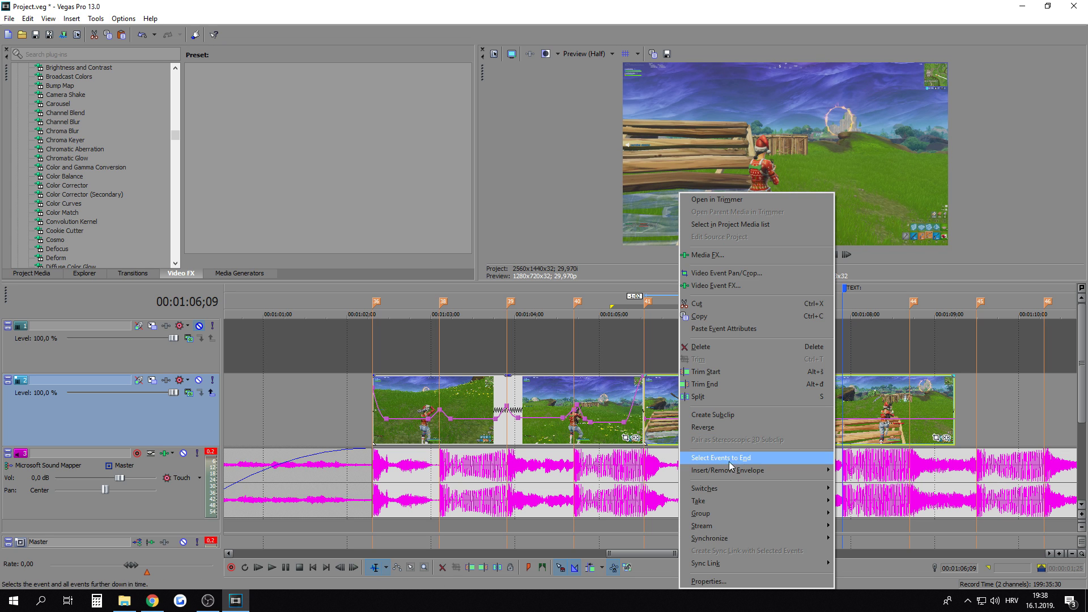
left_click(649, 404)
Step: Compare the frames on both sides of the cut at marker 41
scroll(651, 402, "up", 3)
key("Left")
key("Left")
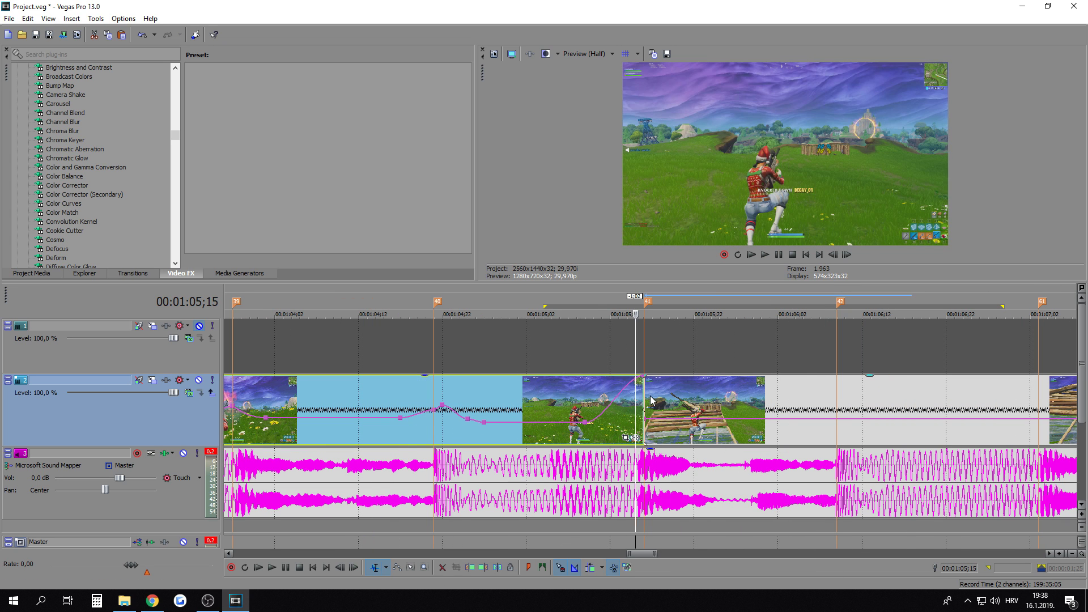
left_click(648, 401)
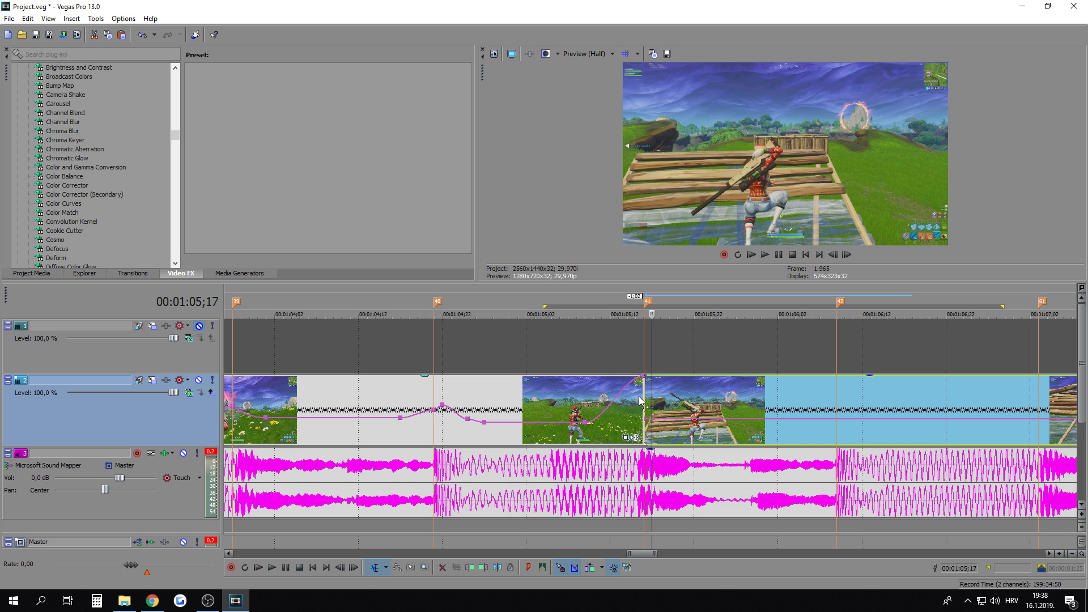
left_click(641, 400)
left_click_drag(552, 310, 646, 310)
Step: Step back frame by frame from marker 41 toward the low velocity point and inspect where the speed-up starts
left_click(609, 371)
key("Left")
key("Left")
key("Left")
key("Left")
key("Left")
key("Left")
key("Left")
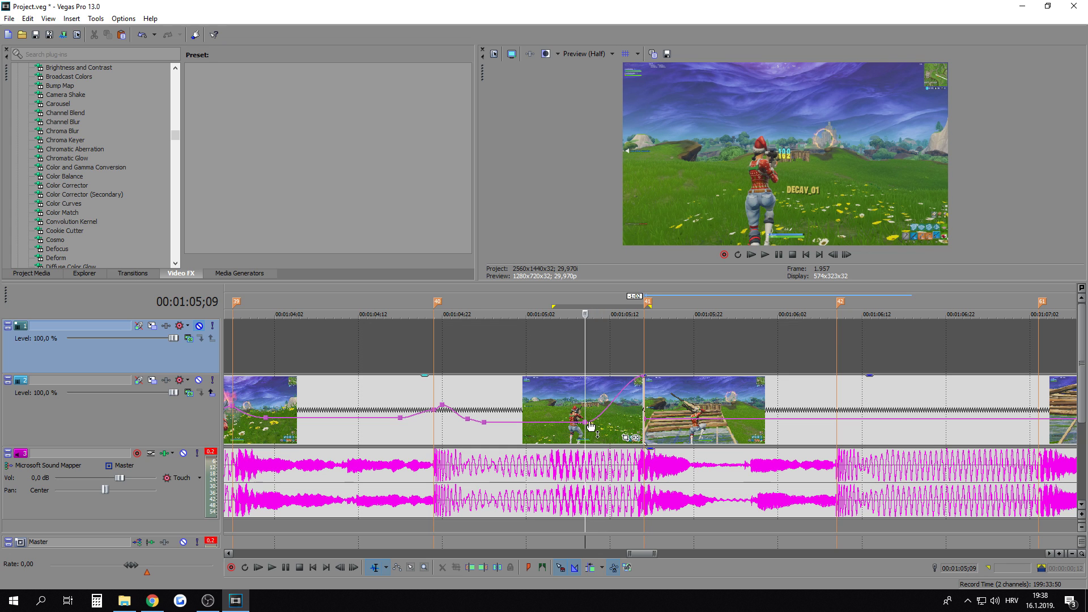
left_click(646, 399)
key("Left")
key("Left")
key("Left")
key("Left")
key("Left")
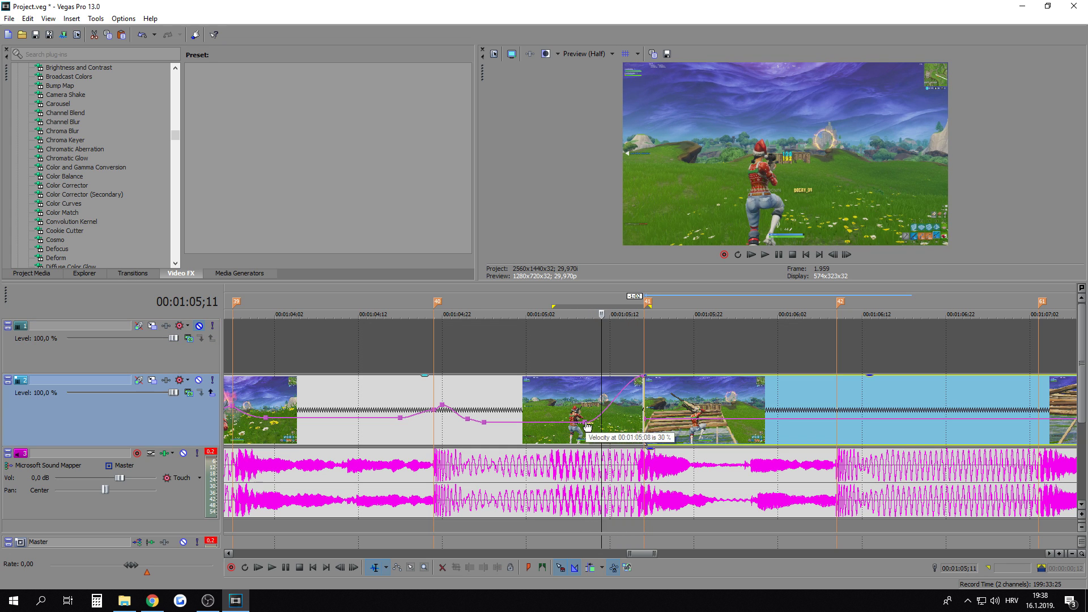
Step: Step forward from 00:01:05;03 across marker 41 and examine how the first clip's velocity ramp leads into the cut
left_click_drag(392, 348, 628, 386)
left_click(484, 428)
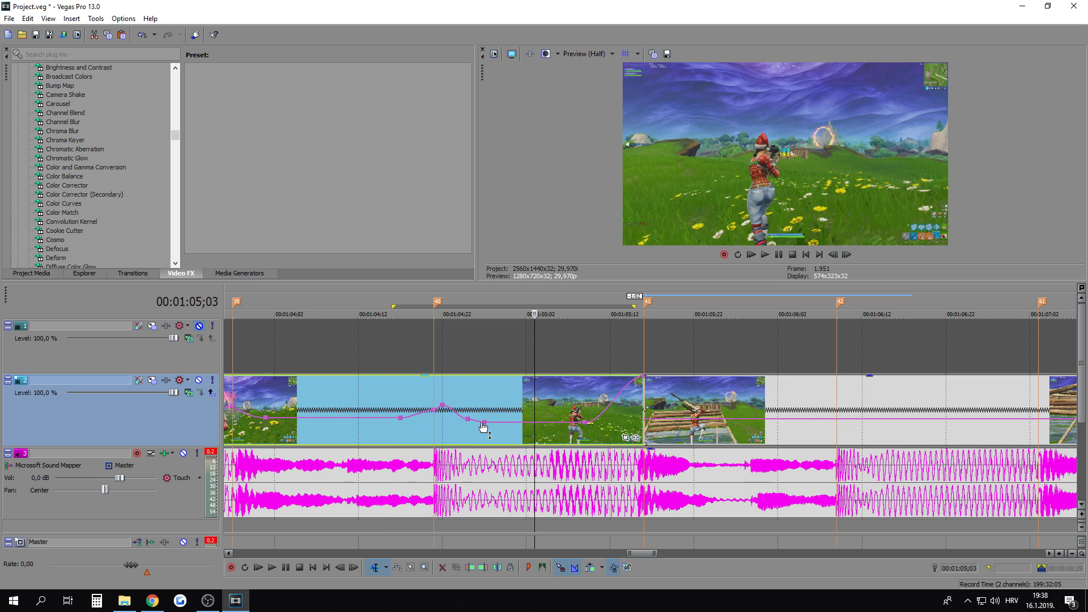
key("Right")
key("Right")
key("Right")
key("Right")
key("Right")
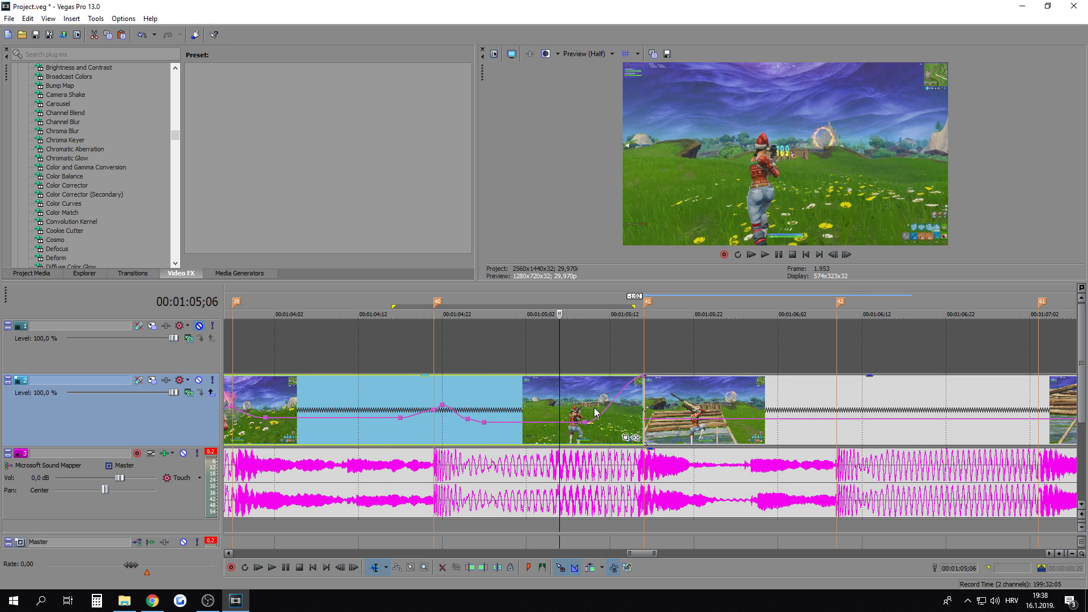
key("Right")
key("Right")
key("Right")
key("Right")
key("Right")
key("Right")
key("Right")
key("Right")
key("Right")
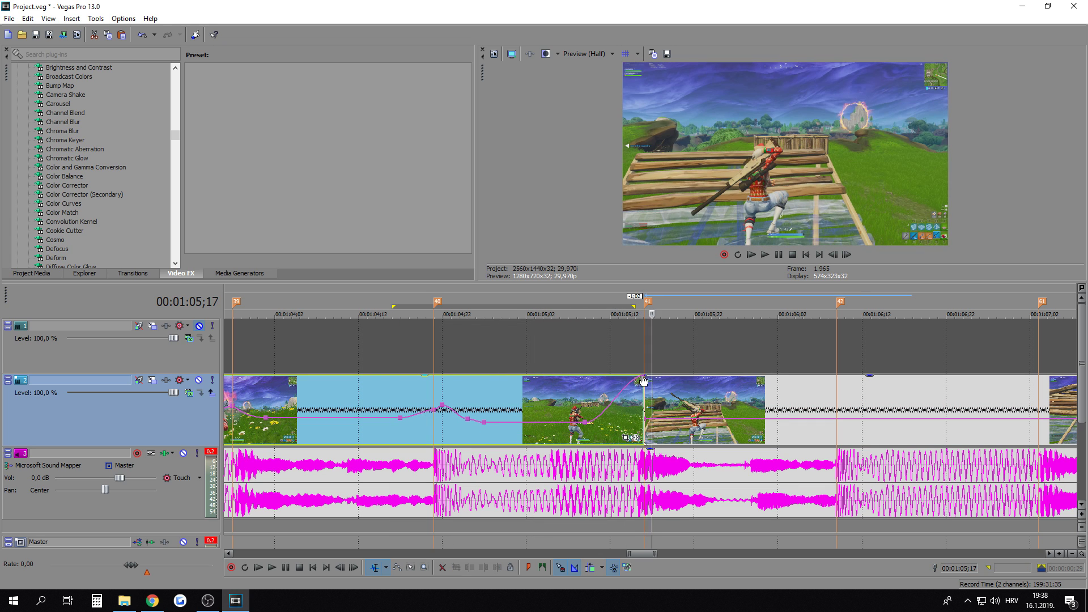
left_click_drag(493, 336, 643, 354)
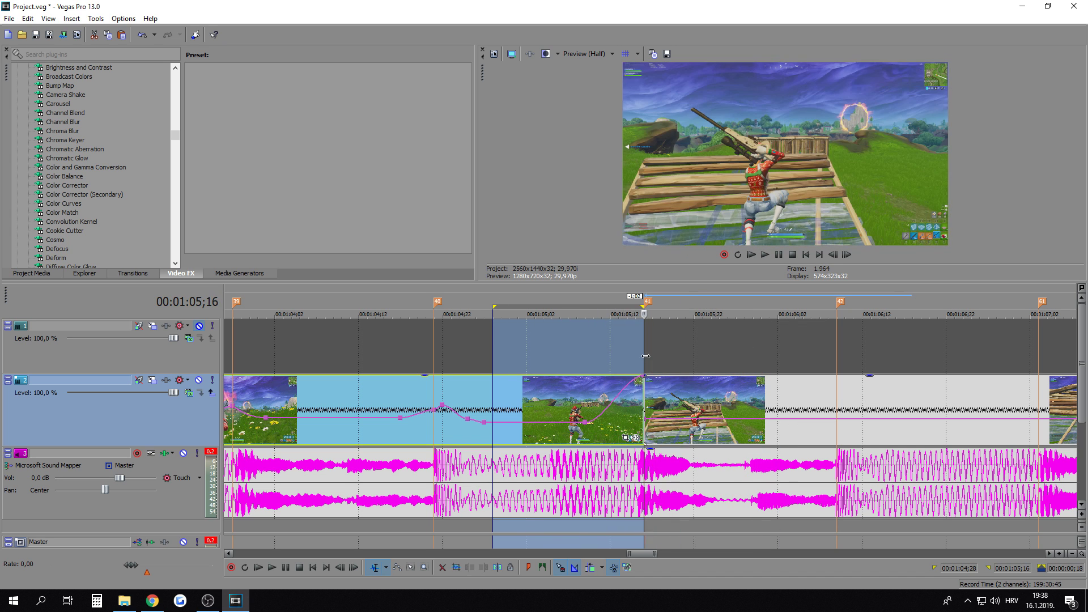
left_click(646, 356)
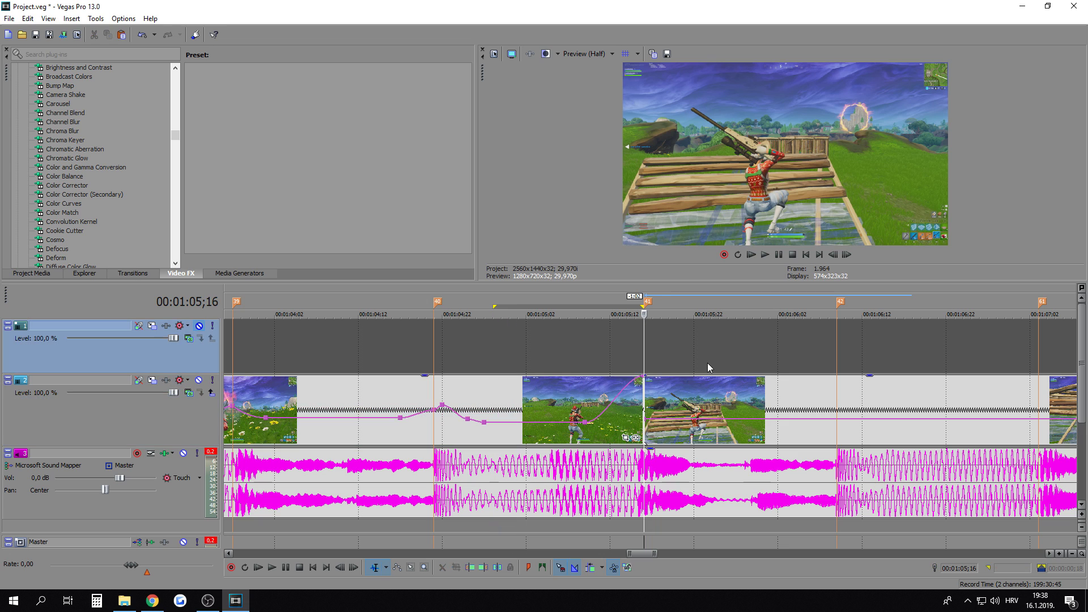
Step: Add a velocity point at about 00:01:05;24 in the clip after marker 41 and raise its starting point to the maximum
left_click(665, 400)
key("Right")
key("Right")
key("Right")
key("Right")
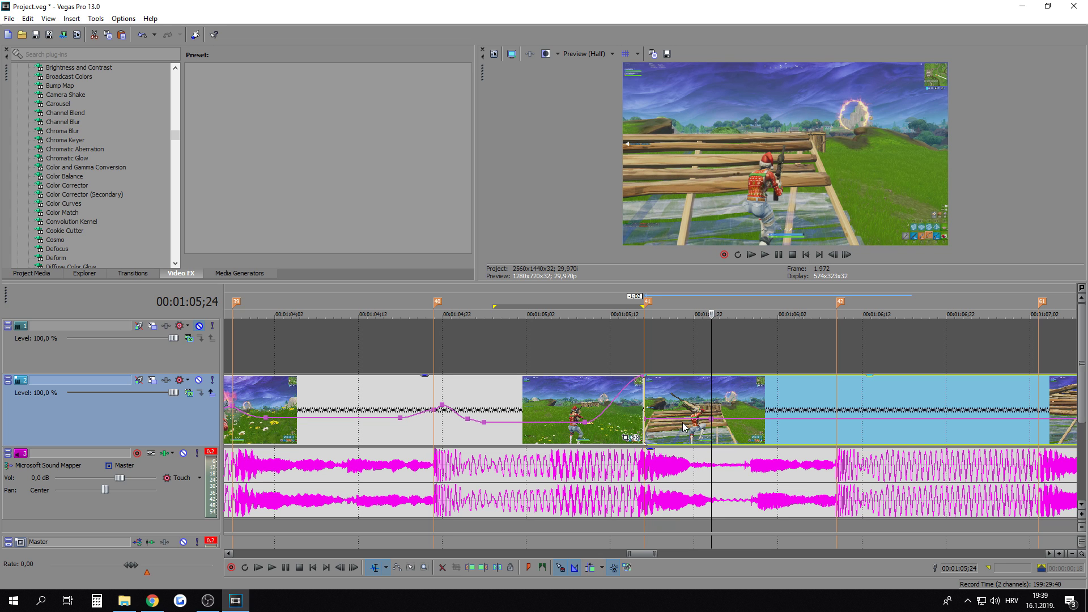
left_click_drag(658, 426, 631, 362)
Step: Play the clip after marker 41 to check its new velocity ramp
left_click(644, 350)
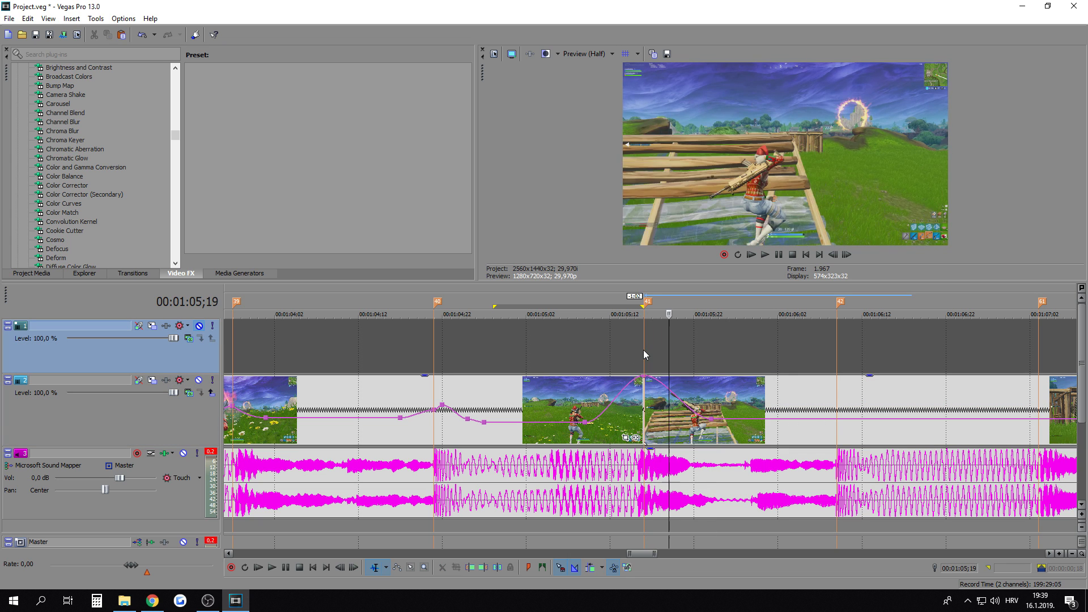
key("space")
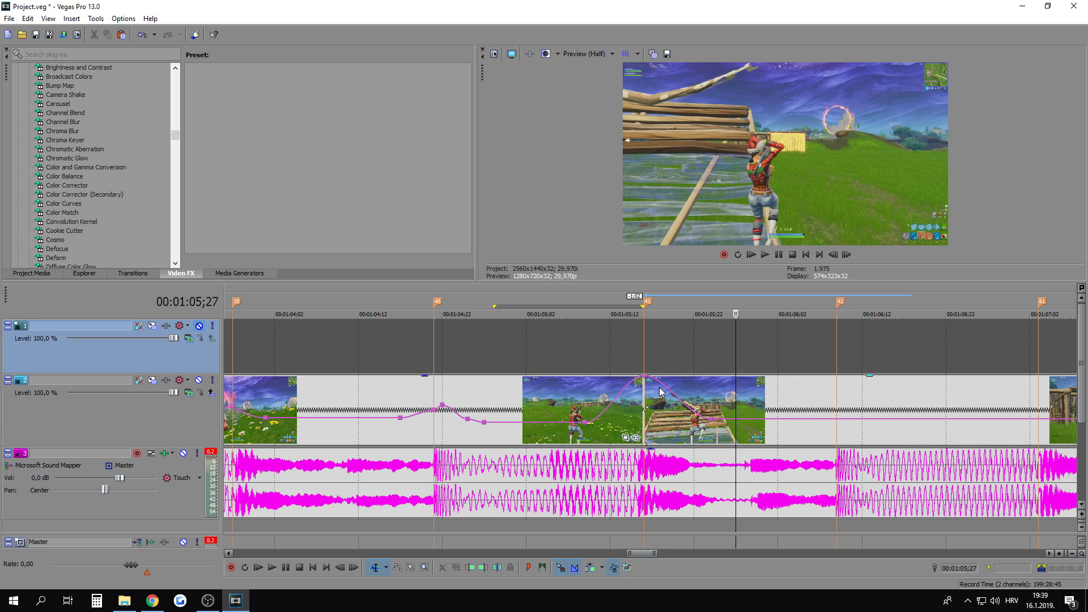
left_click_drag(551, 300, 752, 363)
left_click(647, 402)
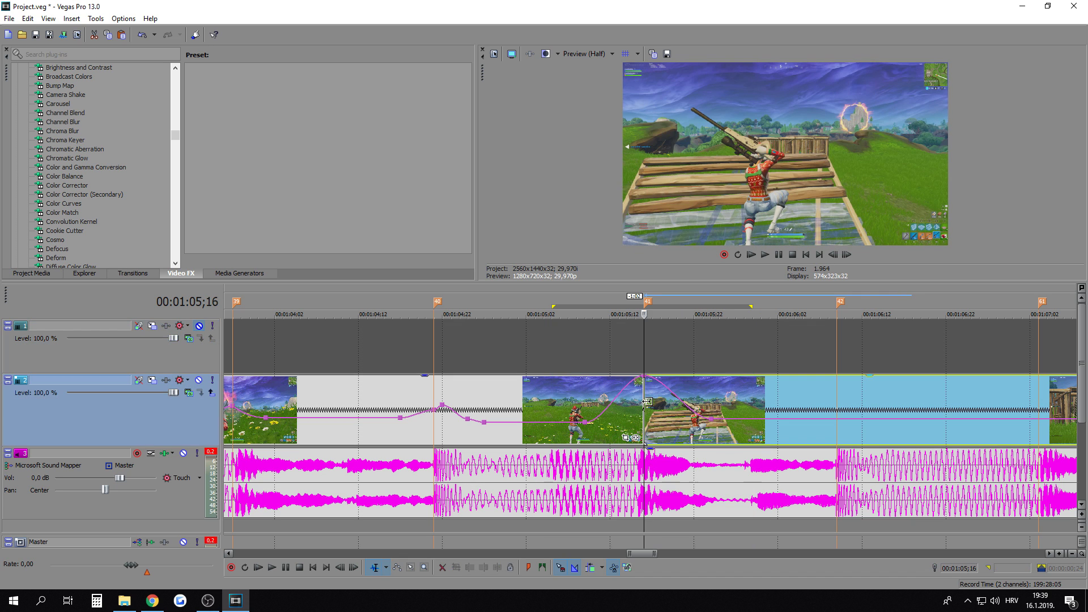
Step: Mark the range from 00:01:05;03 to 00:01:06;02 and play the sped-up transition across marker 41
left_click(533, 325)
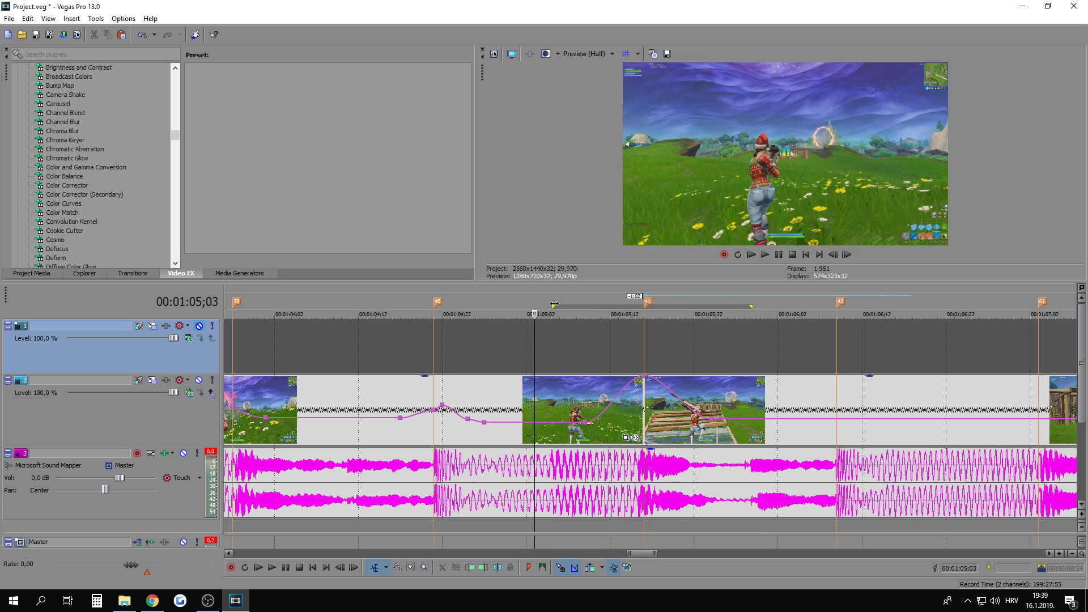
left_click(777, 339, "shift")
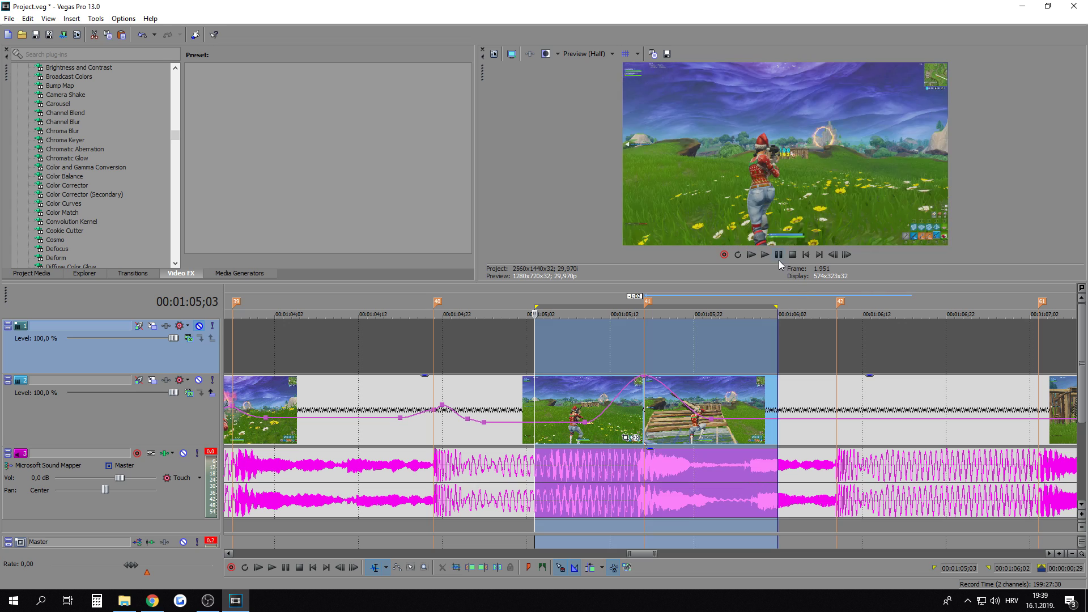
left_click(779, 256)
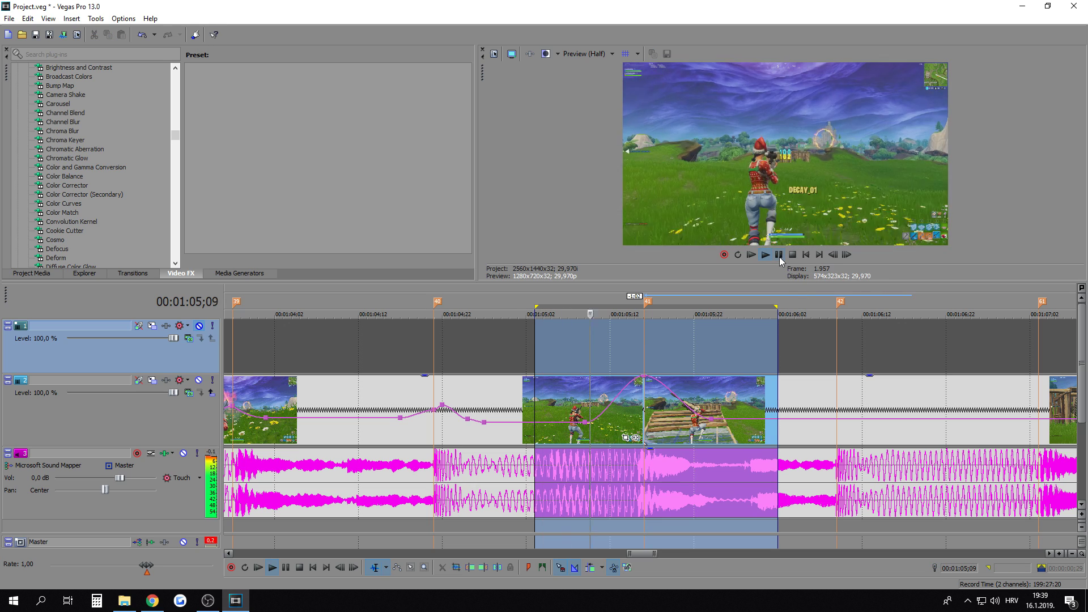
left_click(625, 352)
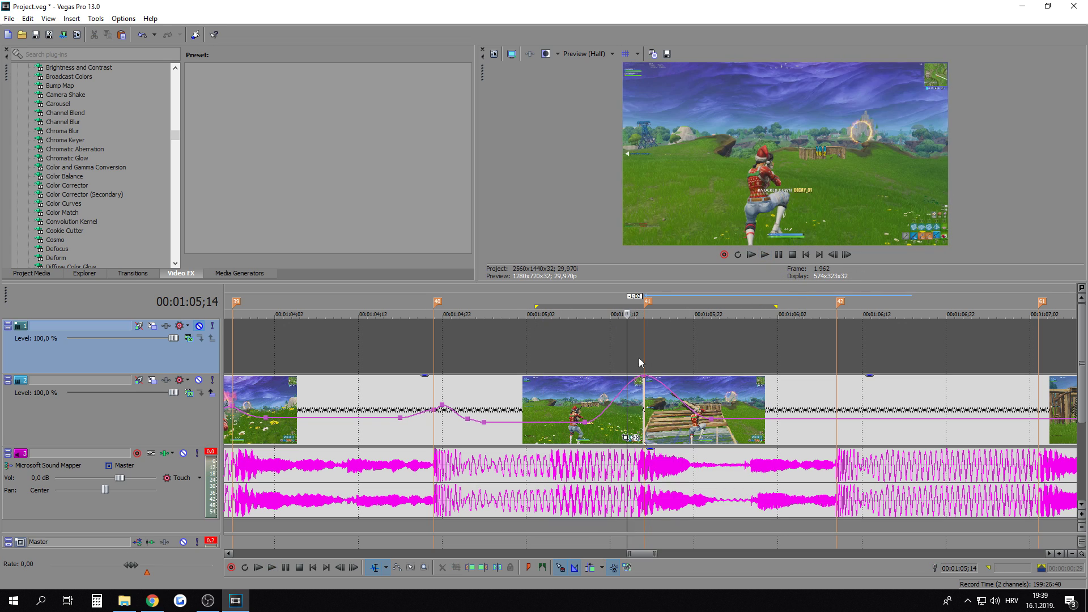
Step: Check the fade type of the velocity ramp after marker 41 and play a range starting at 00:01:05;06 across the cut
right_click(664, 387)
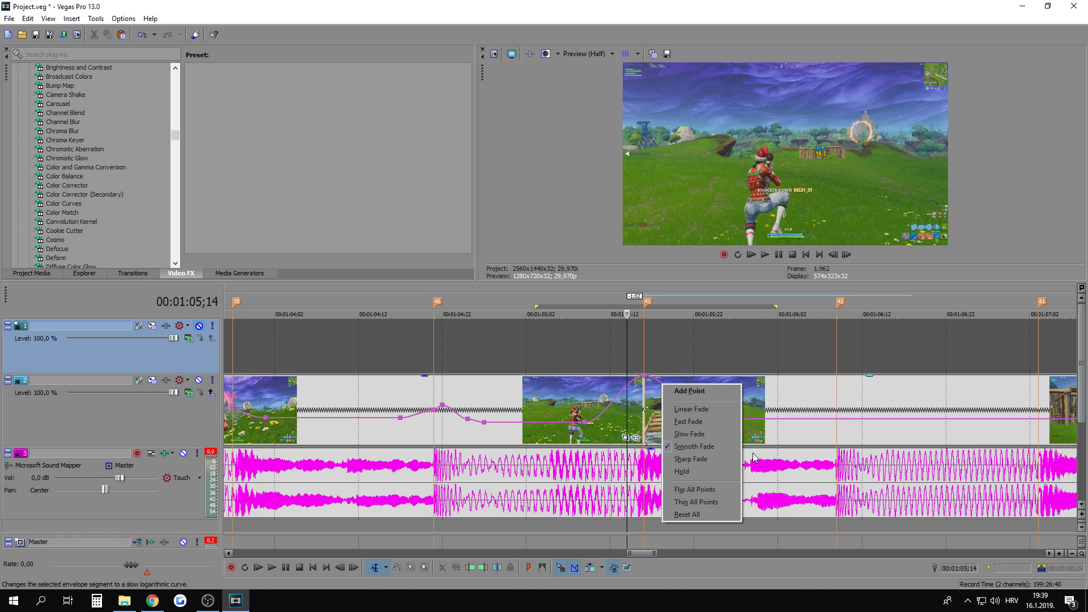
left_click(701, 426)
left_click_drag(560, 304, 811, 387)
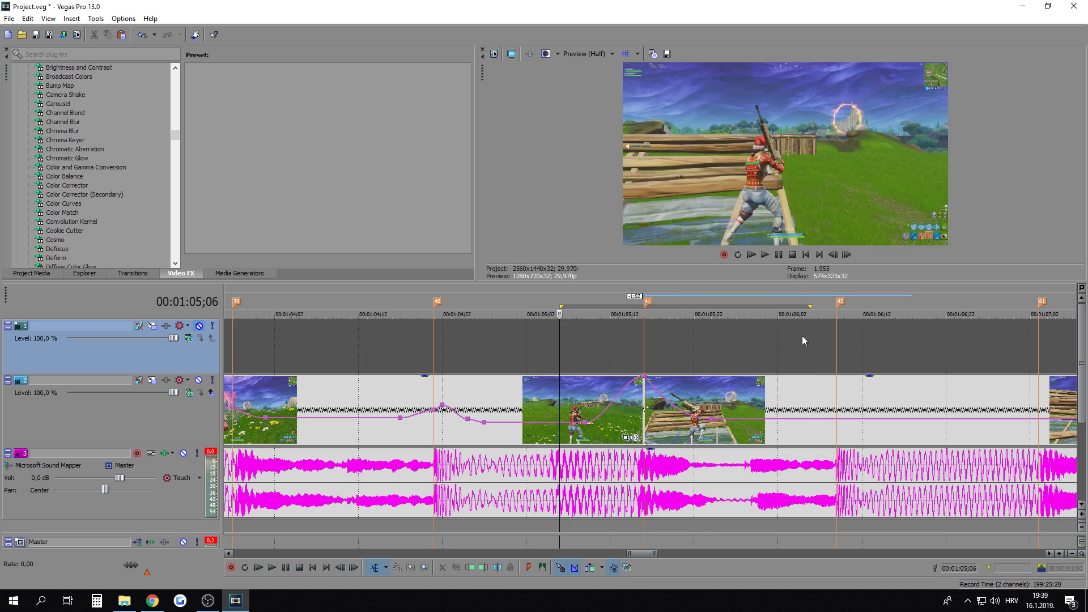
key("space")
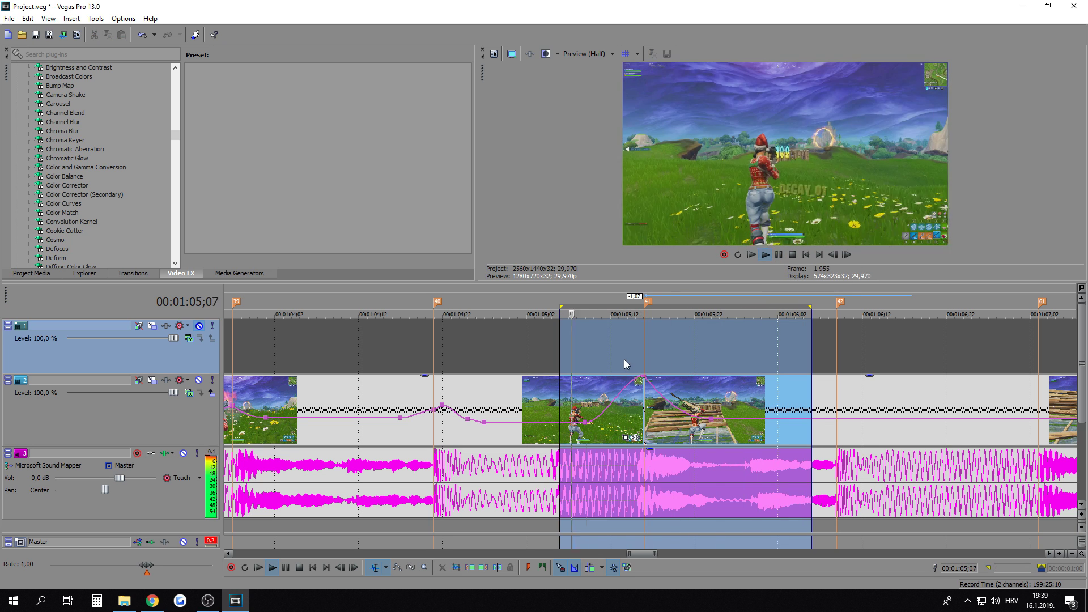
left_click(631, 356)
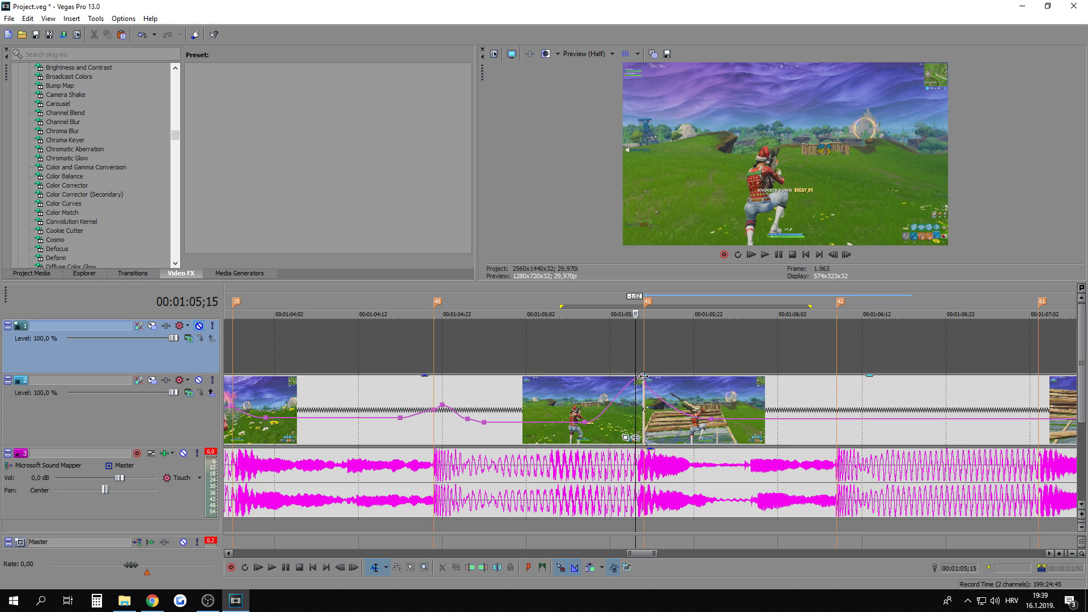
Step: Lower the velocity peak at marker 41 to 254 % and play the transition from 00:01:05;05 to 00:01:06;01
left_click_drag(644, 379, 645, 388)
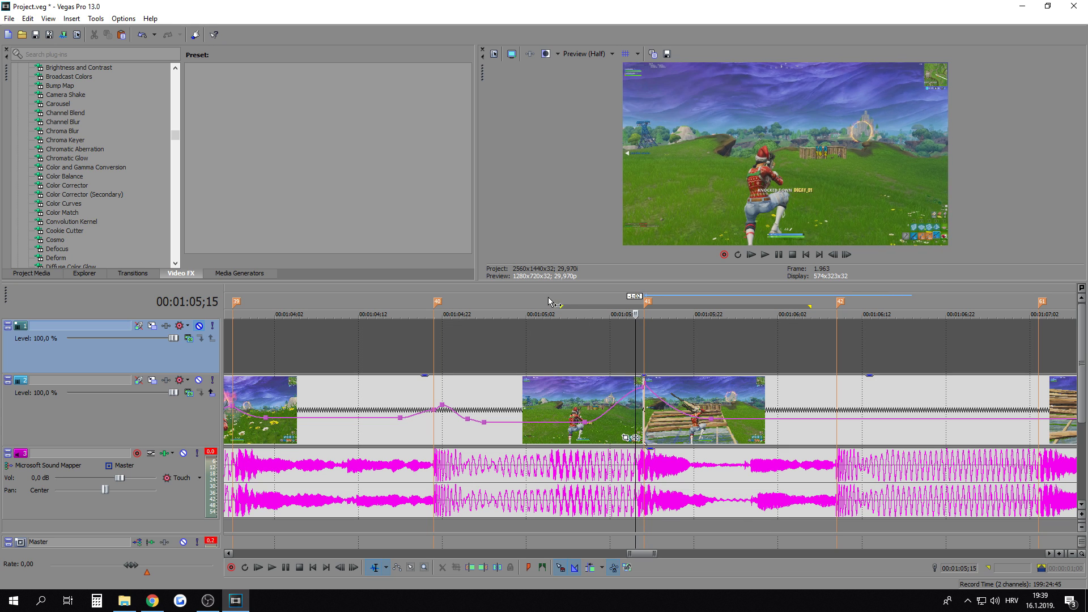
left_click_drag(551, 303, 768, 331)
key("space")
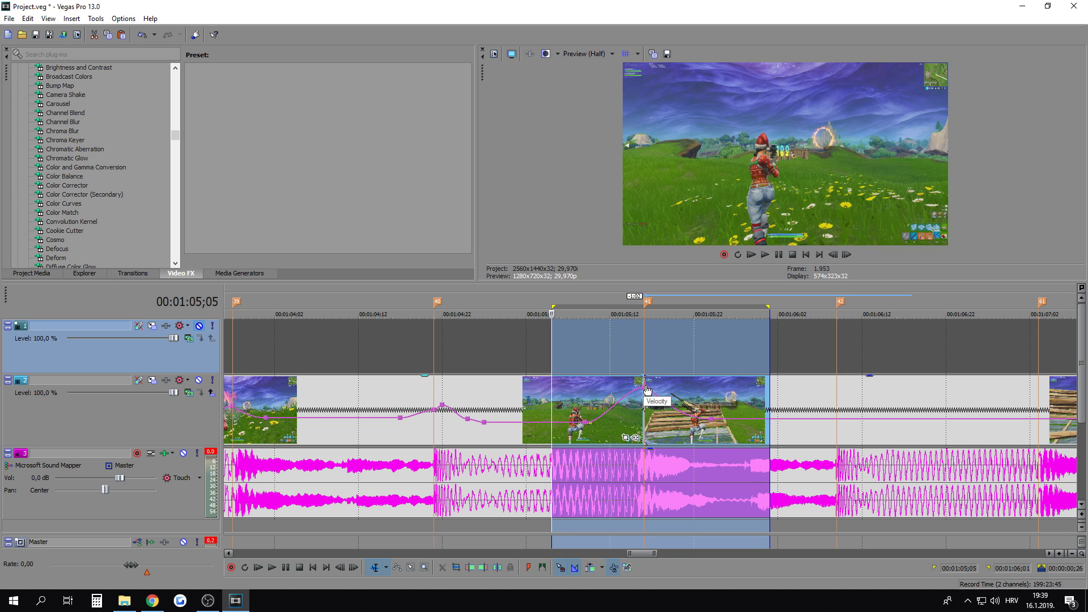
key("space")
key("space")
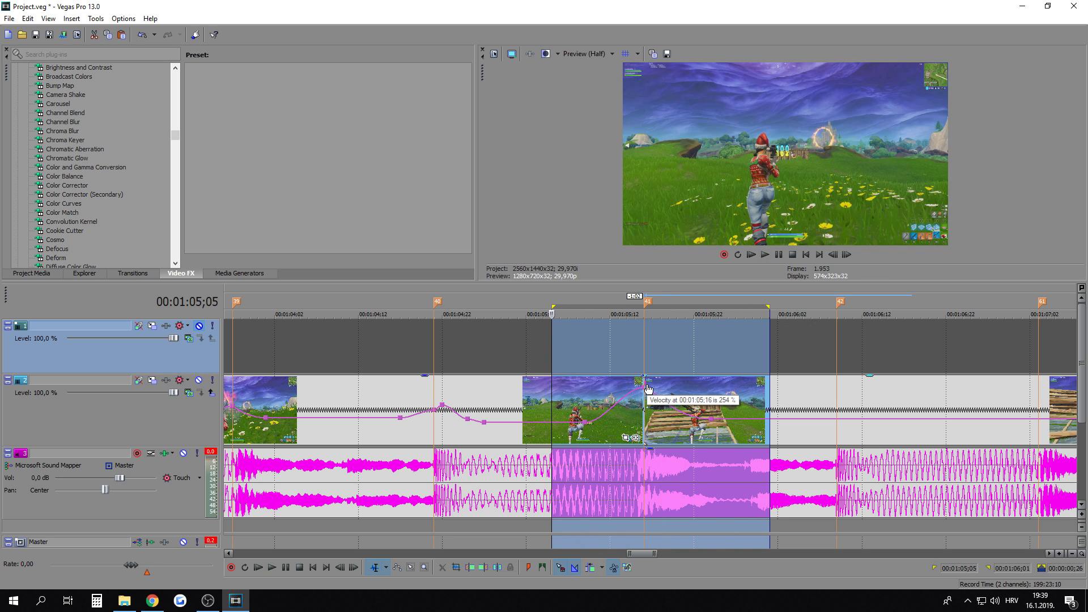
left_click(646, 351)
key("space")
Step: Add velocity points four frames before and after marker 42, at 00:01:06;05 and 00:01:06;13
scroll(778, 348, "down", 2)
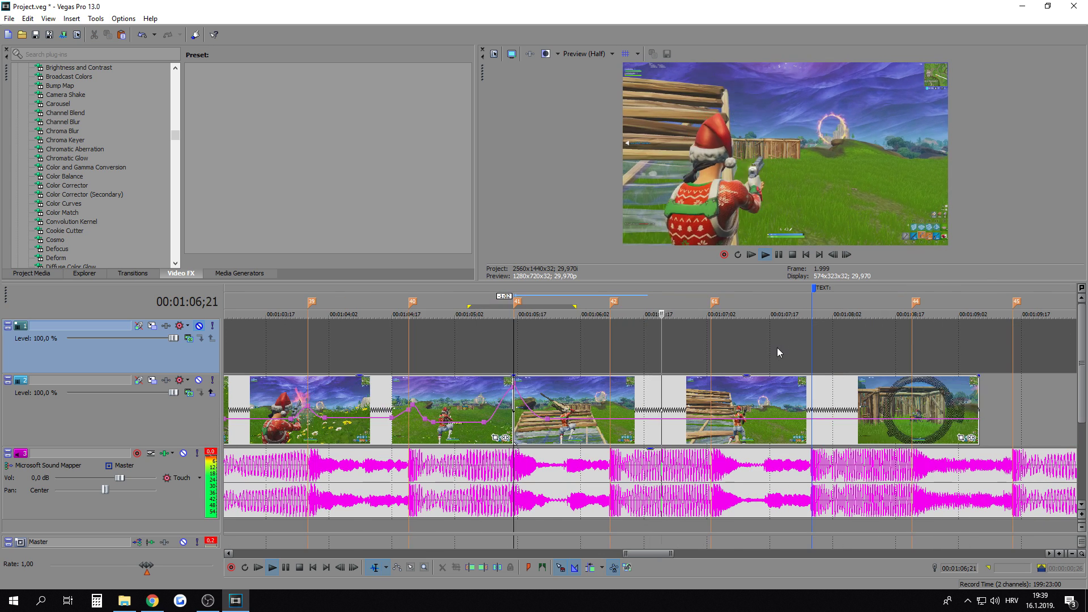
left_click(674, 409)
scroll(673, 409, "up", 2)
key("space")
left_click(646, 393)
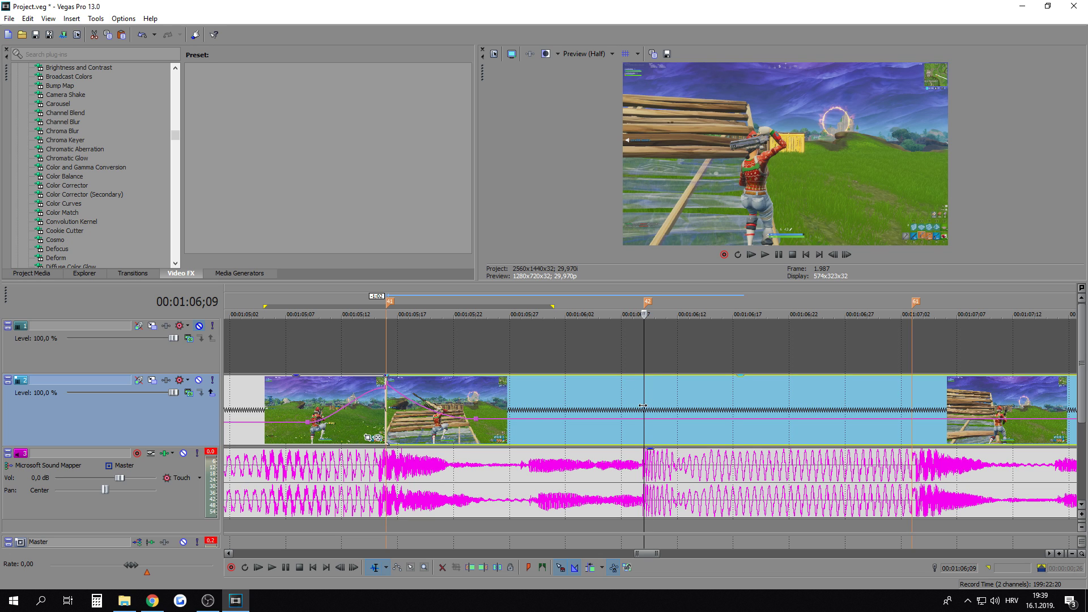
left_click_drag(644, 406, 599, 425)
left_click(643, 400)
key("Right")
key("Right")
key("Right")
key("Right")
double_click(690, 423)
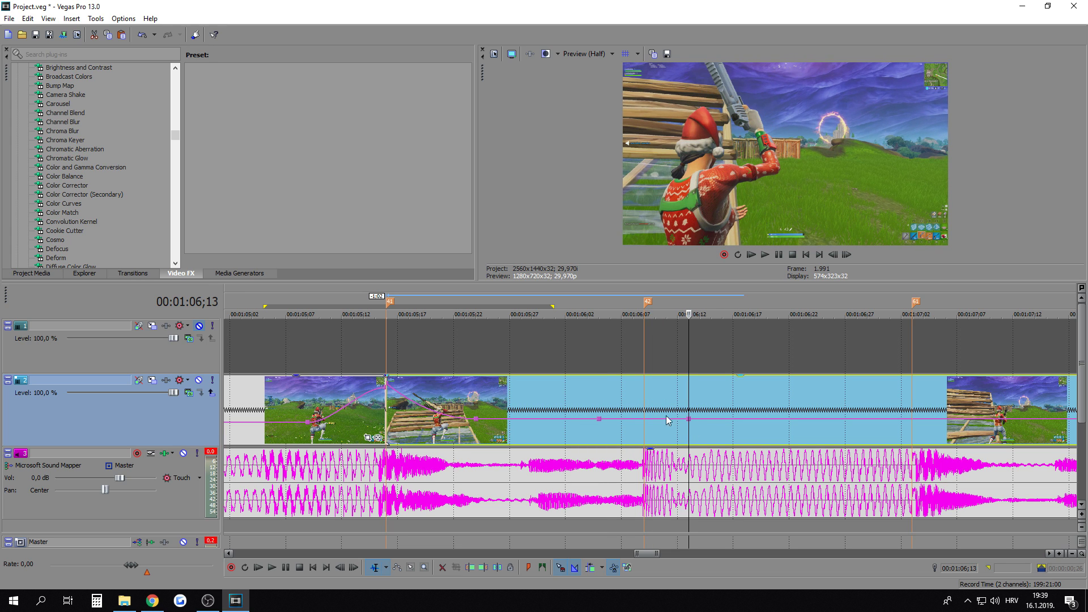
Step: Add a velocity point at marker 42 (00:01:06;09) and raise it to 100 %
left_click(644, 411)
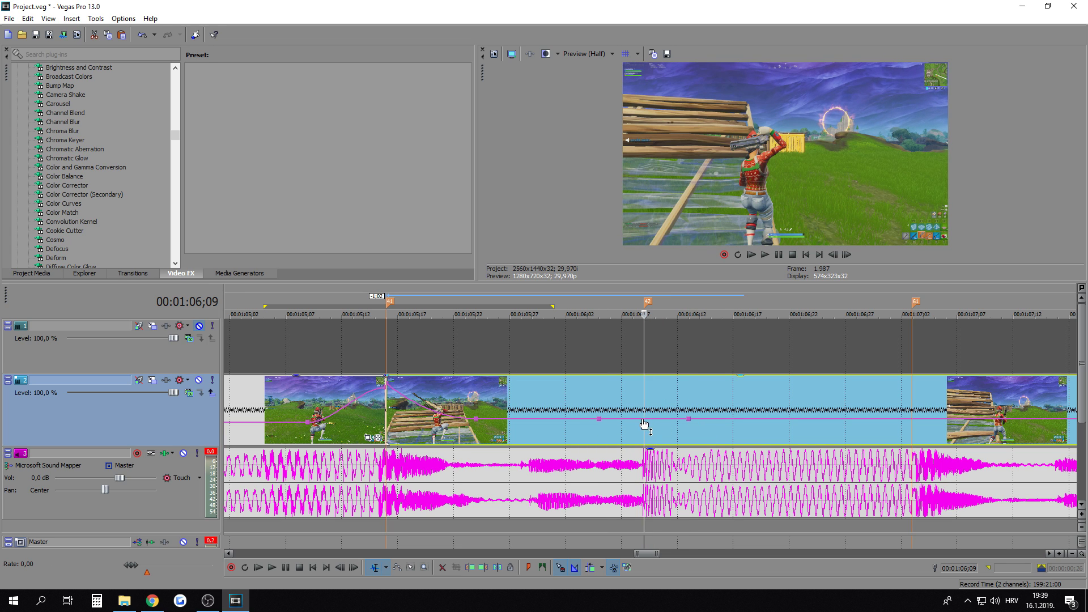
left_click_drag(645, 420, 644, 419)
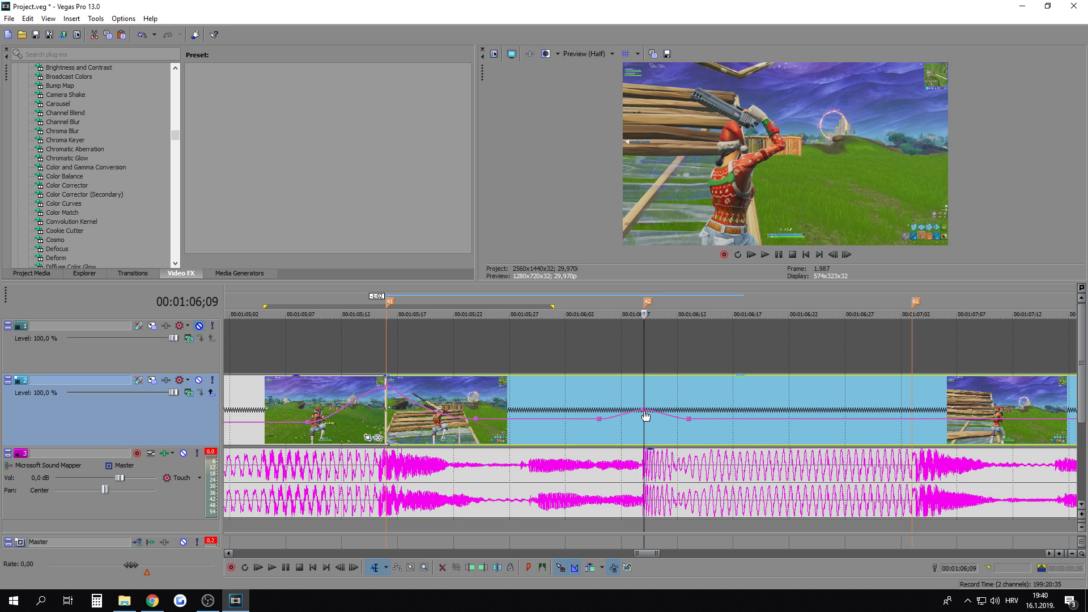
mouse_move(645, 415)
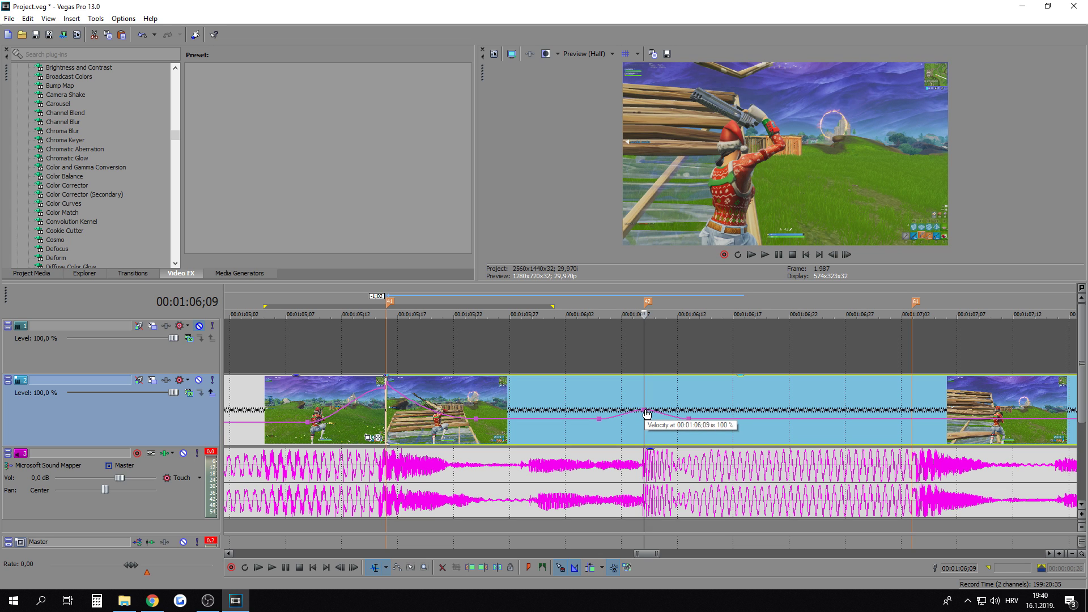
Step: Add velocity points at 00:01:06;29 and 00:01:07;07, four frames either side of the beat marker at 00:01:07;03
left_click(912, 394)
scroll(901, 399, "down", 2)
scroll(805, 422, "up", 3)
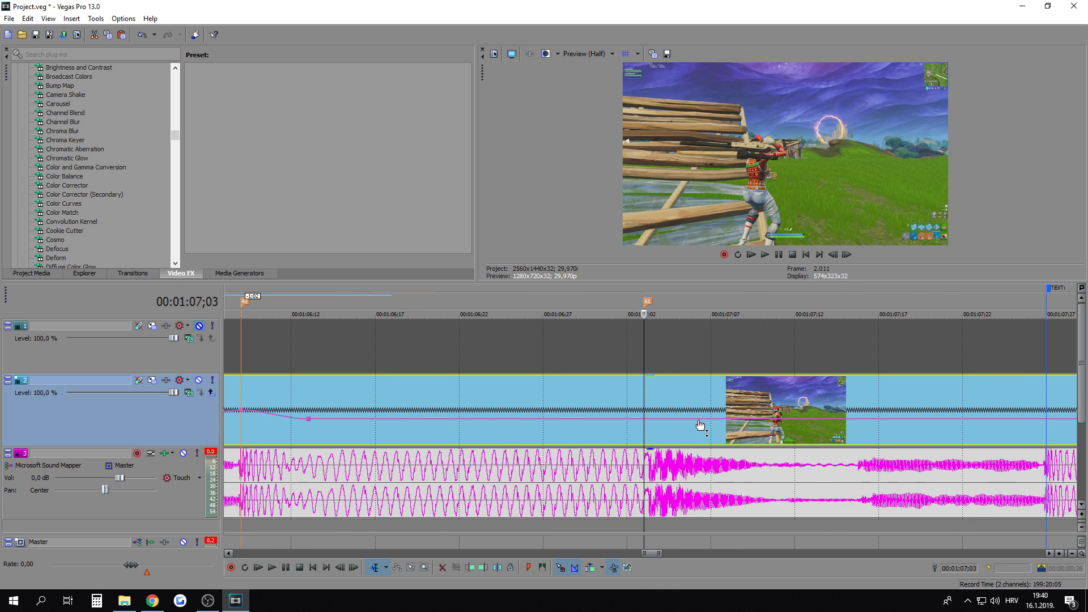
key("Left")
key("Left")
key("Left")
key("Left")
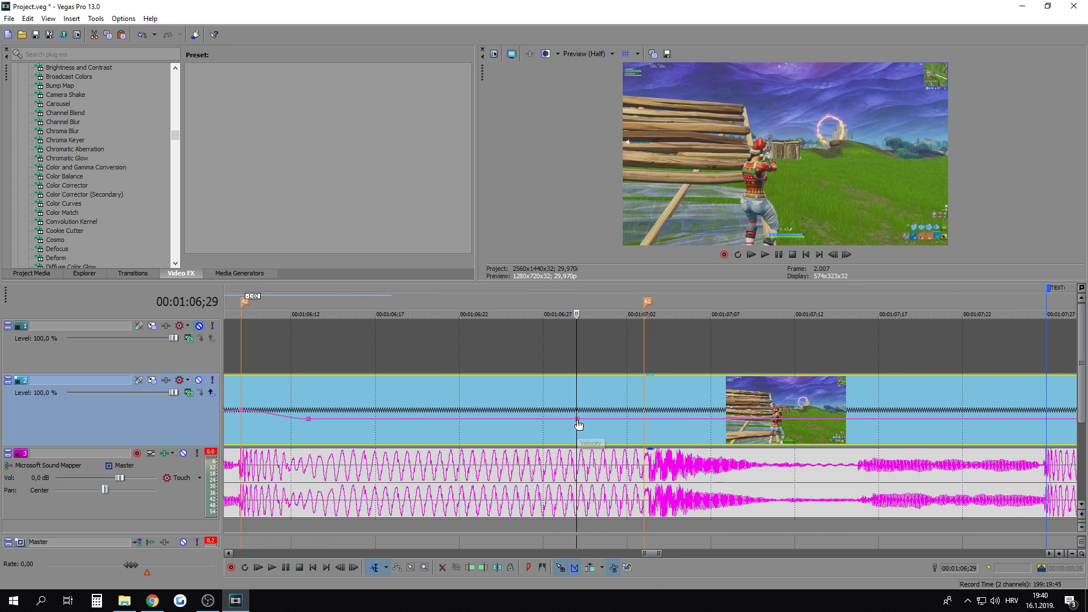
left_click(644, 403)
key("Right")
key("Right")
key("Right")
key("Right")
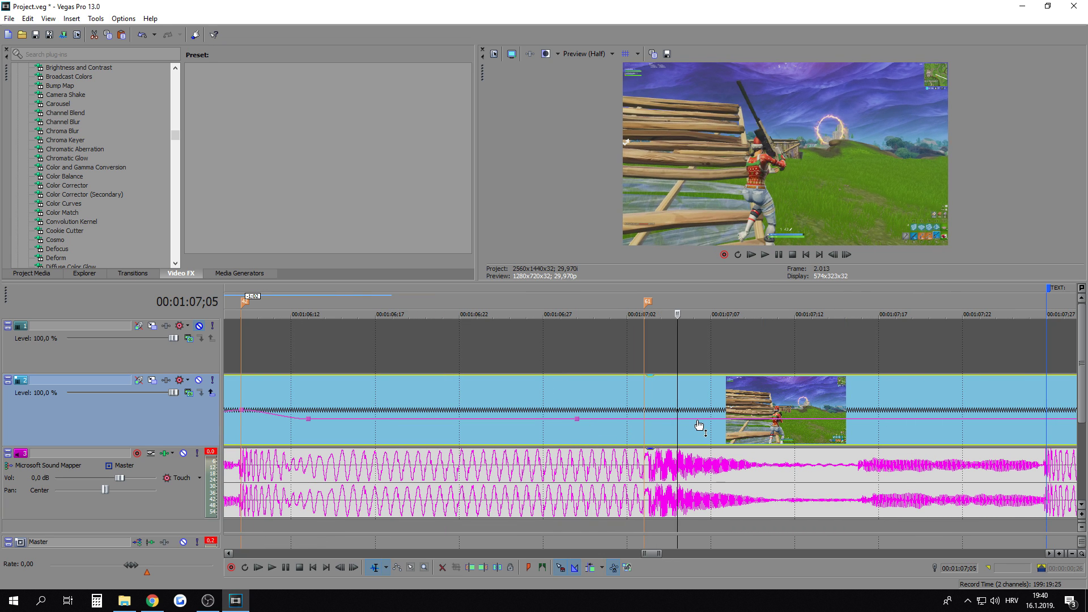
double_click(716, 424)
Step: Add a velocity point at the 00:01:07;03 beat marker and raise it into a small peak
left_click(647, 426)
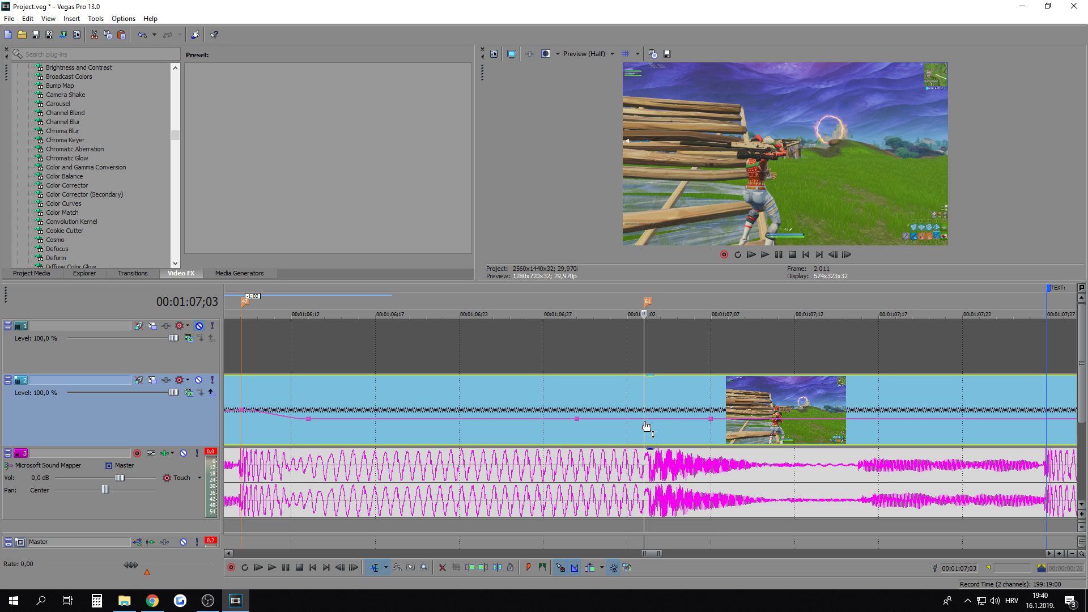
left_click_drag(645, 420, 646, 411)
scroll(663, 417, "down", 3)
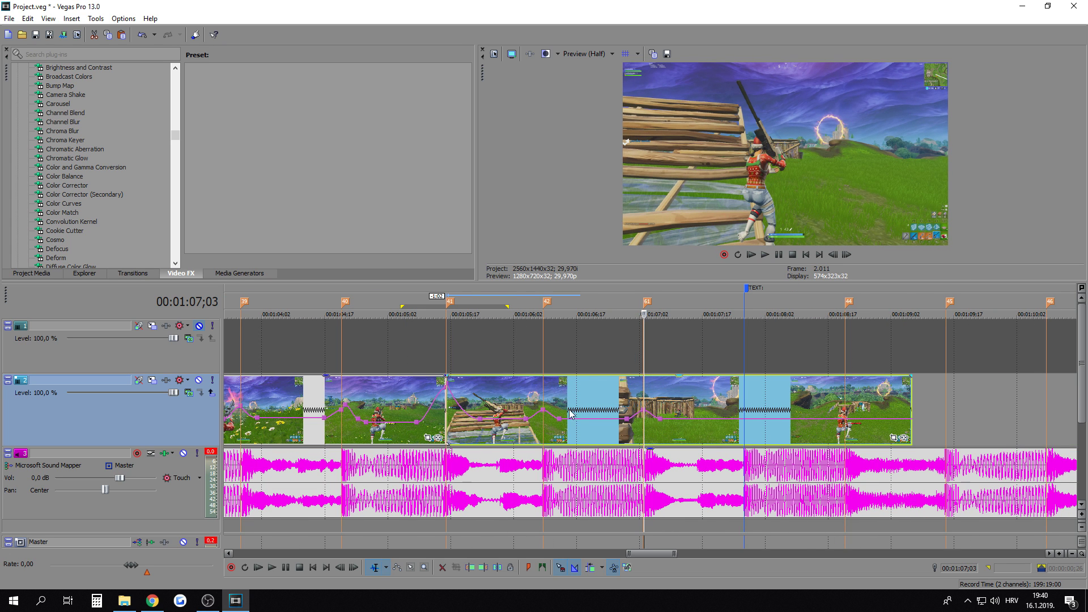
Step: Mark the range from just before marker 41 to marker 42 and step through the frames around marker 42
left_click(505, 395)
left_click_drag(392, 307, 540, 394)
left_click(542, 397)
key("Right")
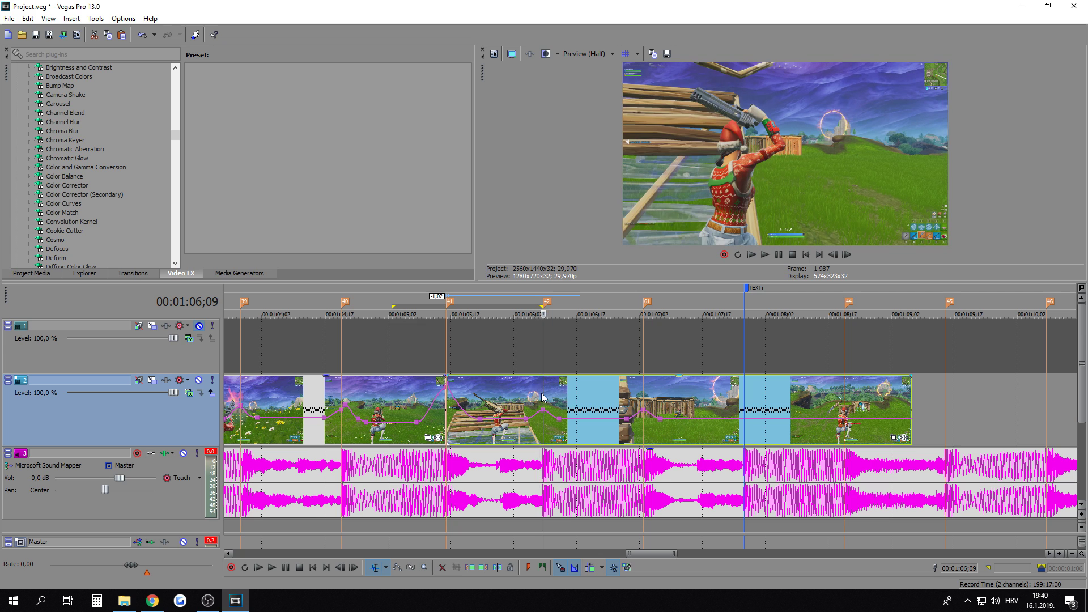
key("Left")
key("Right")
Step: Mark the range from 00:01:05;23 to 00:01:06;20 and step through the frames around the gunshot
left_click_drag(476, 347, 588, 402)
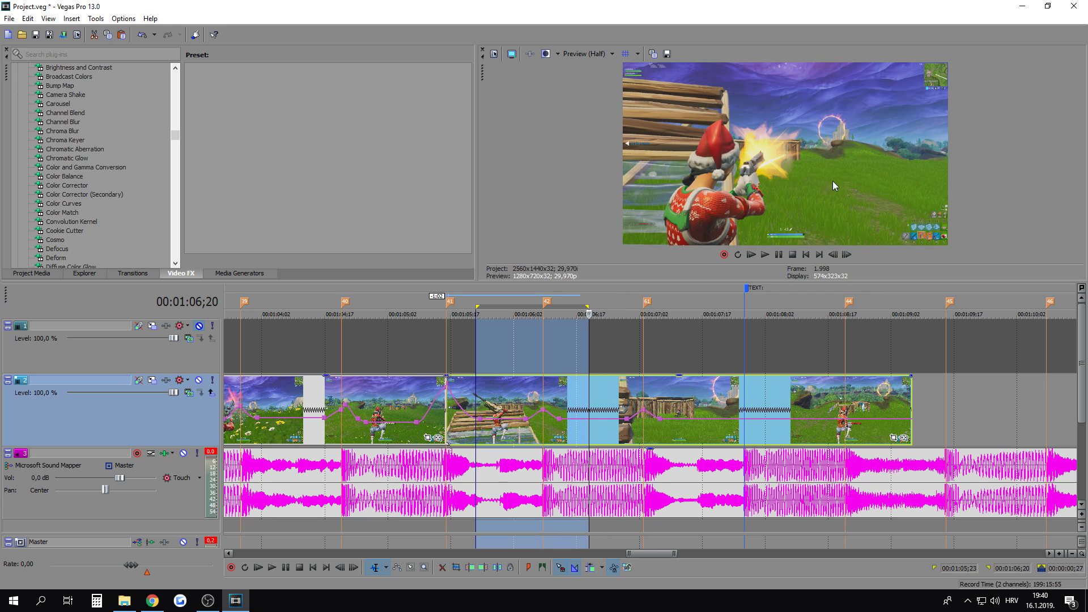
left_click(592, 407)
key("Left")
key("Right")
key("Right")
key("Right")
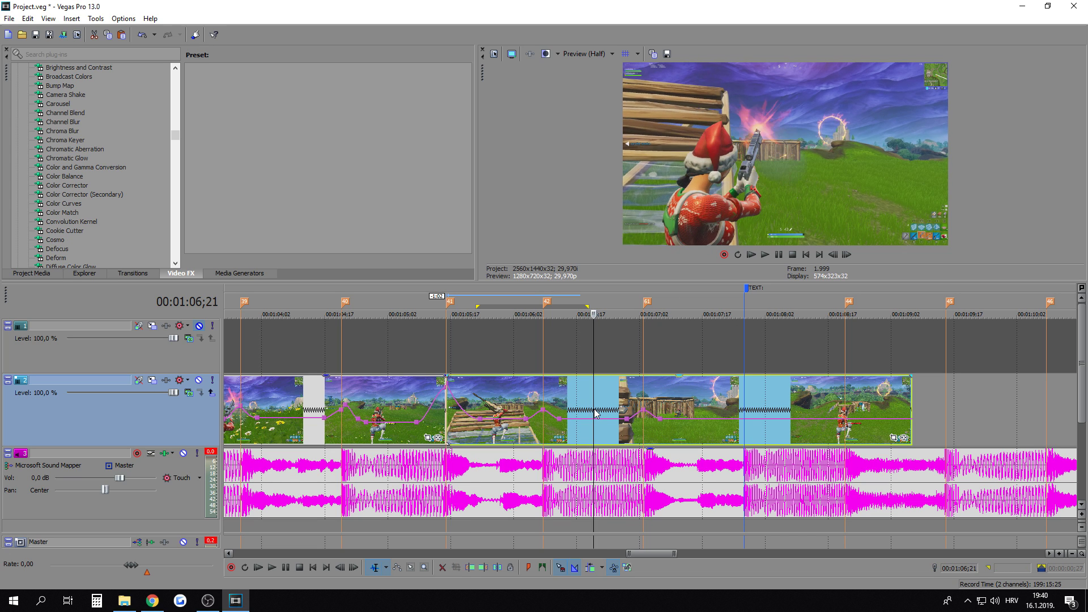
key("Left")
Step: Move the clip after marker 41 three frames later and extend its start back to marker 41
left_click(543, 329)
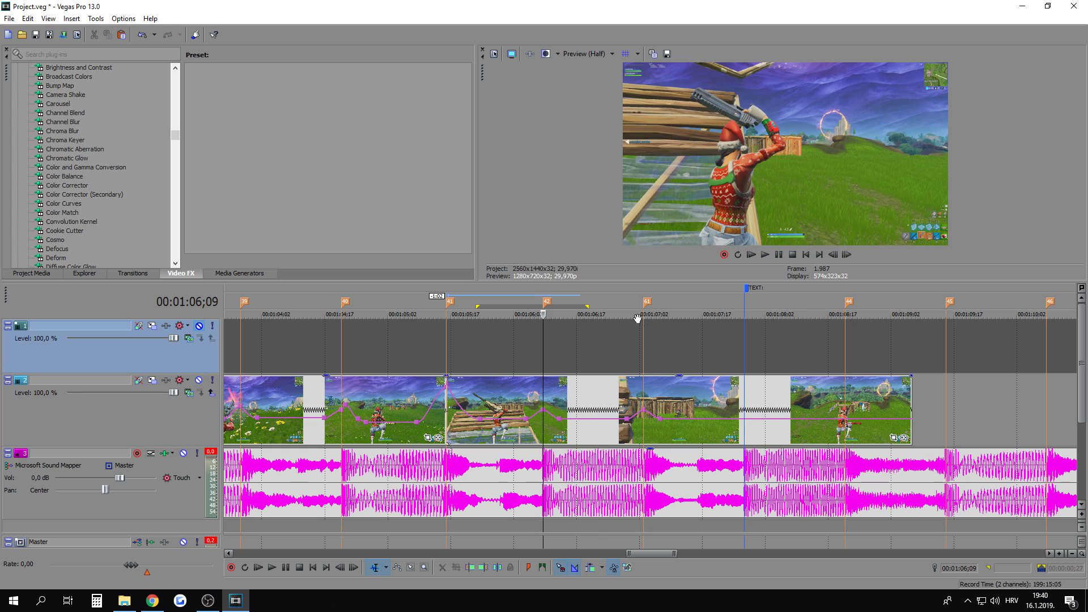
left_click(578, 406)
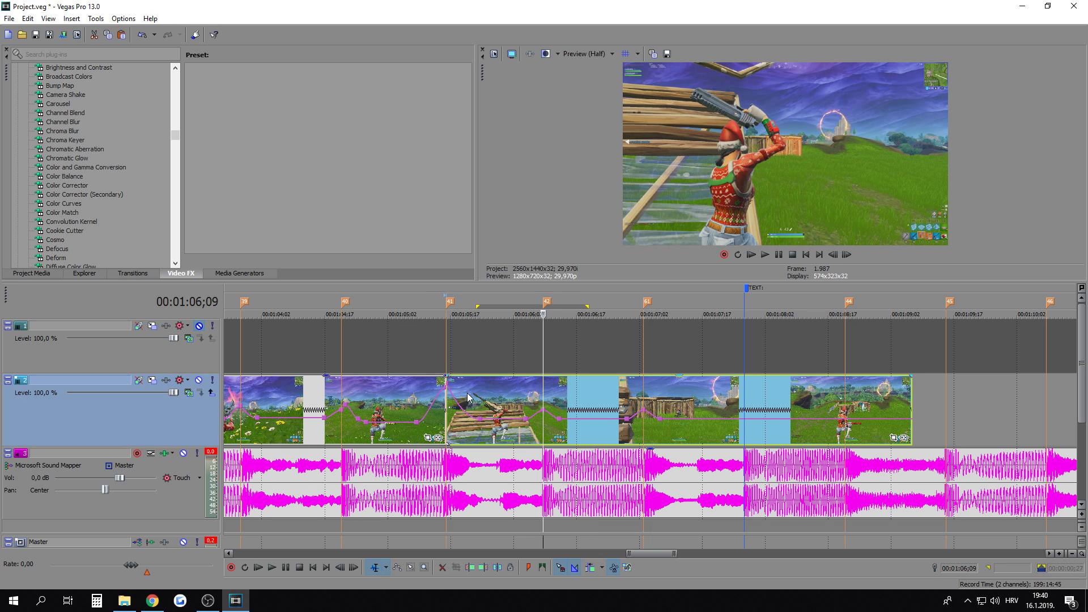
left_click_drag(467, 397, 478, 399)
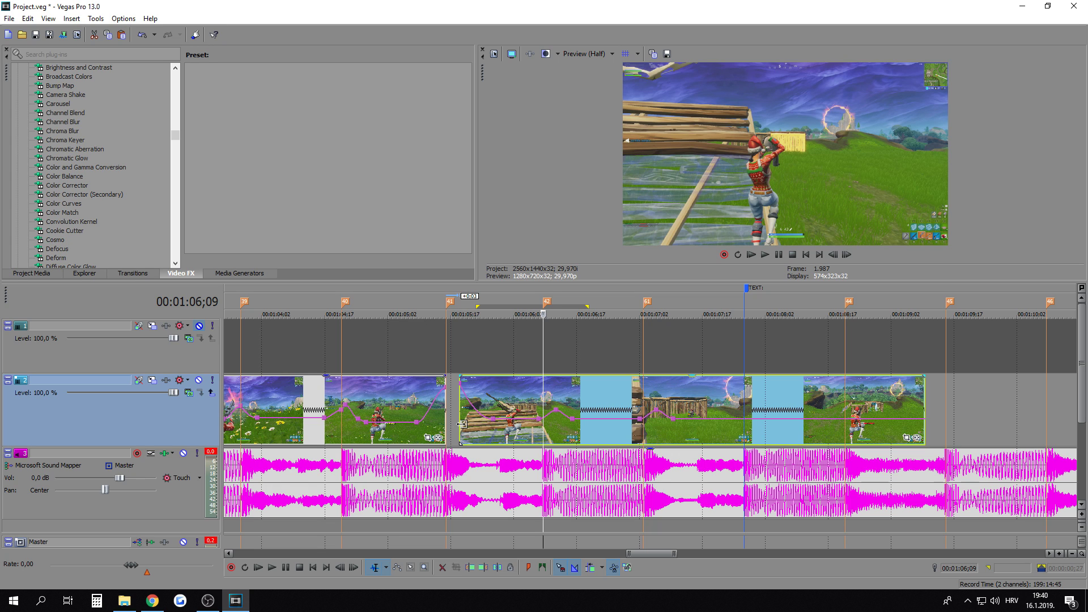
left_click_drag(462, 424, 447, 424)
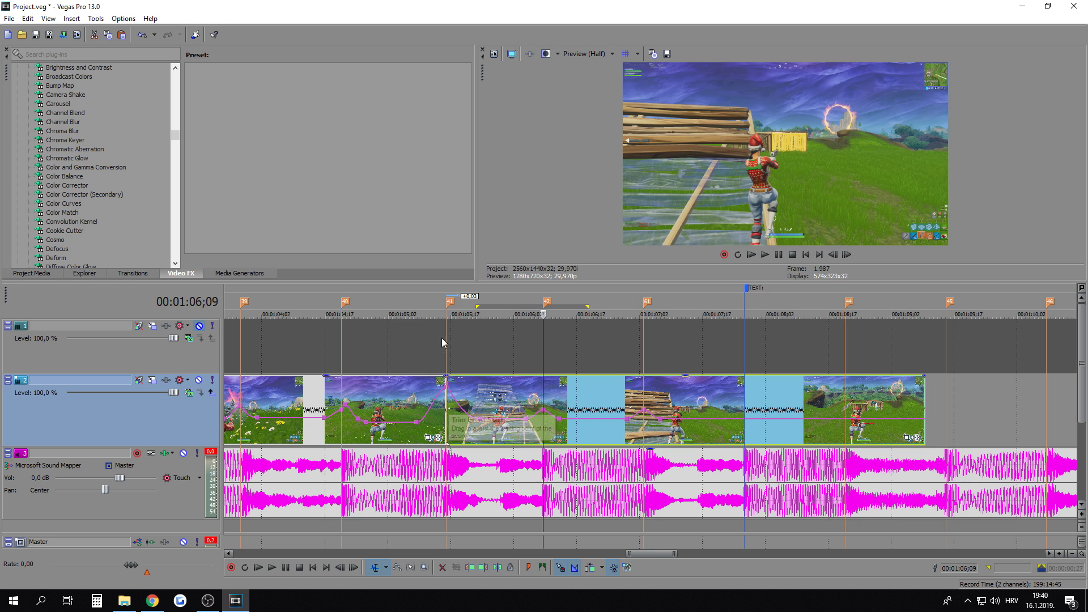
Step: Mark the range from 00:01:05;09 to 00:01:06;27 and step across marker 42 to examine which frame lands on the beat
left_click_drag(418, 307, 544, 394)
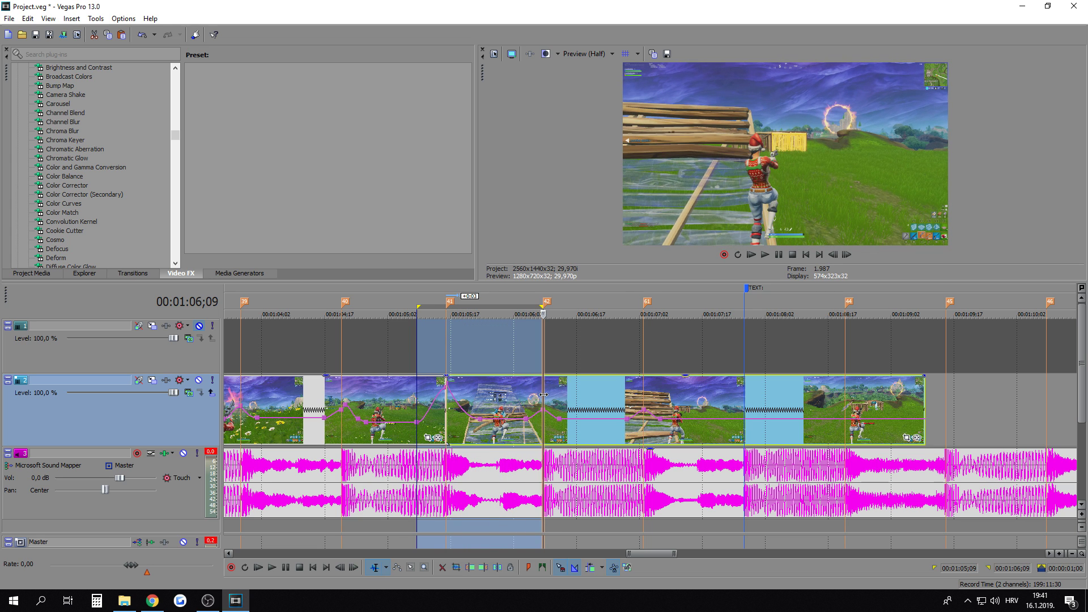
left_click_drag(543, 394, 619, 409)
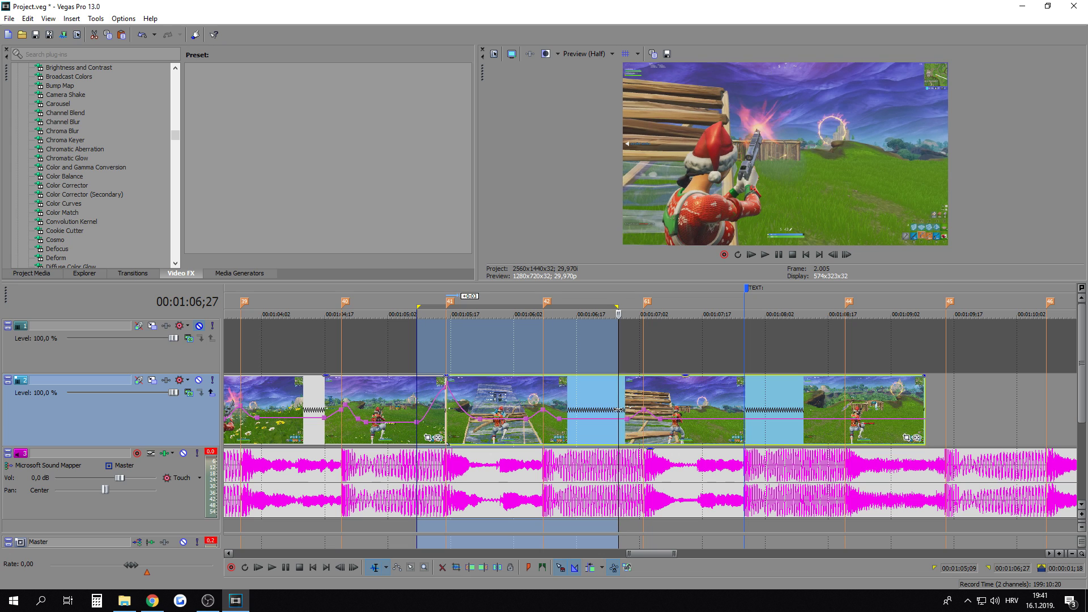
left_click(585, 403)
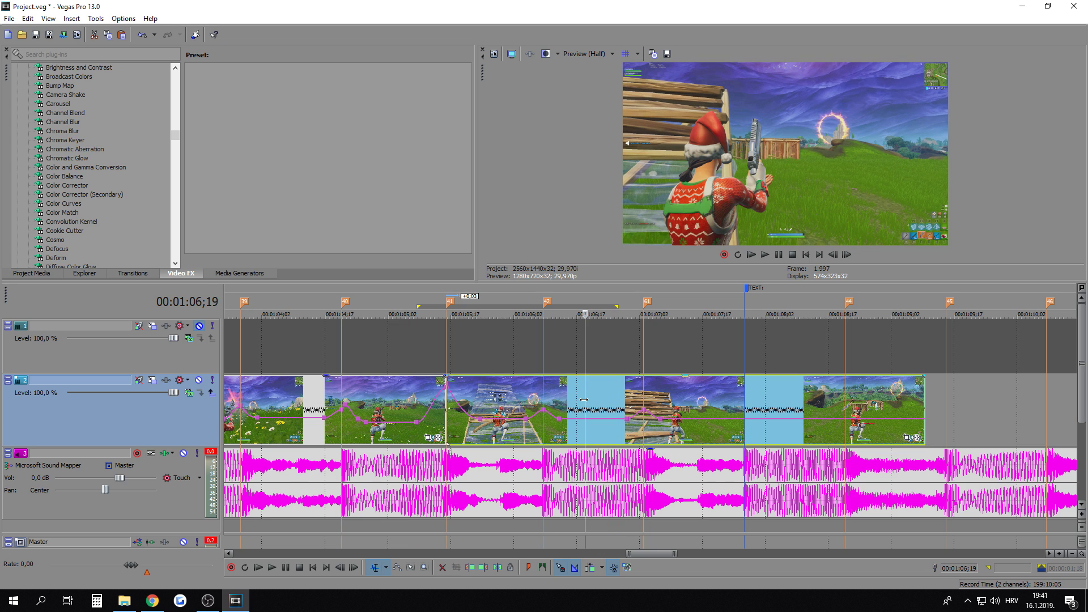
left_click(543, 391)
key("Left")
key("Right")
key("Right")
key("Right")
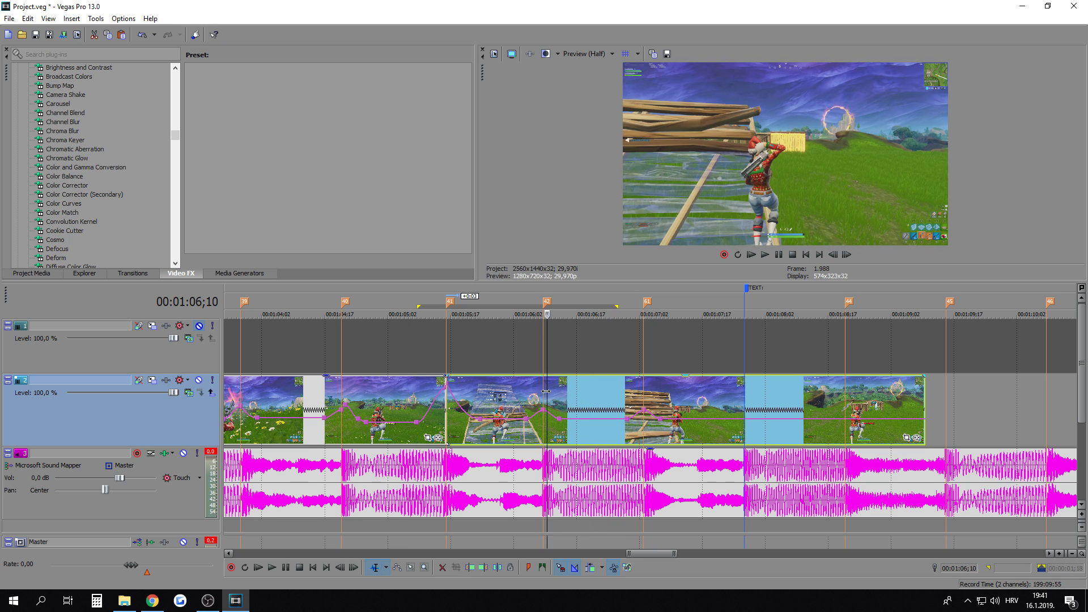
key("Left")
key("Left")
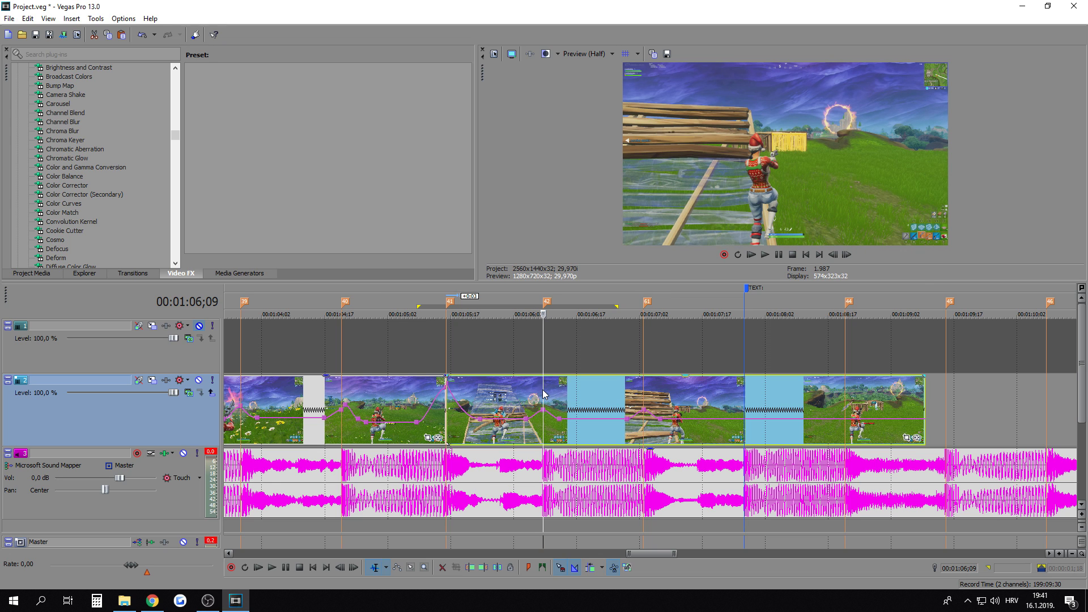
Step: Trim one frame off the start of the clip after marker 41, close the gap, and review 00:01:05;27 to 00:01:06;24
key("Up")
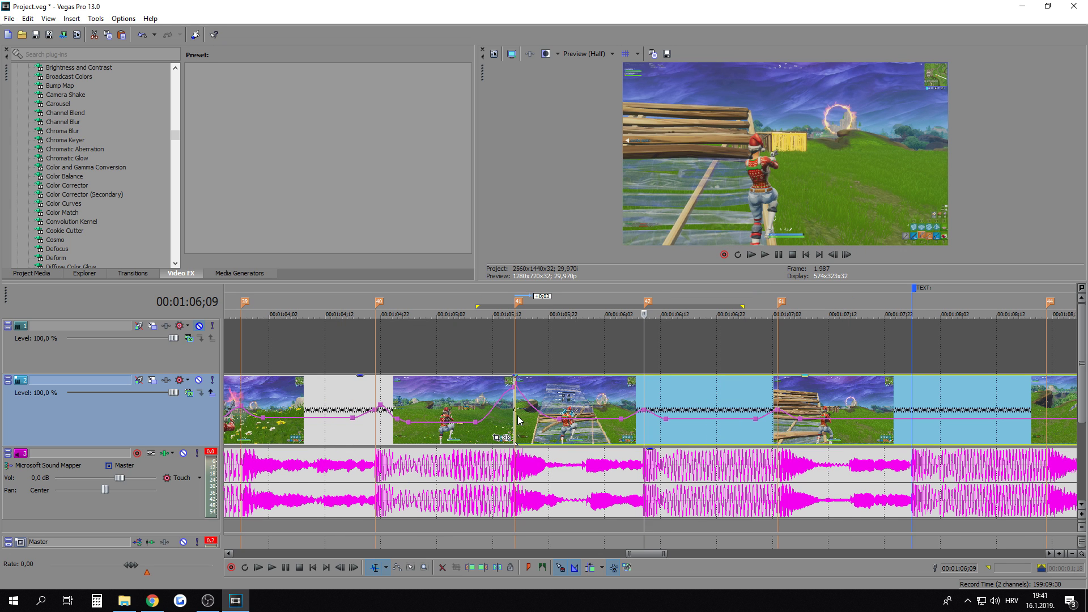
left_click_drag(520, 420, 526, 420)
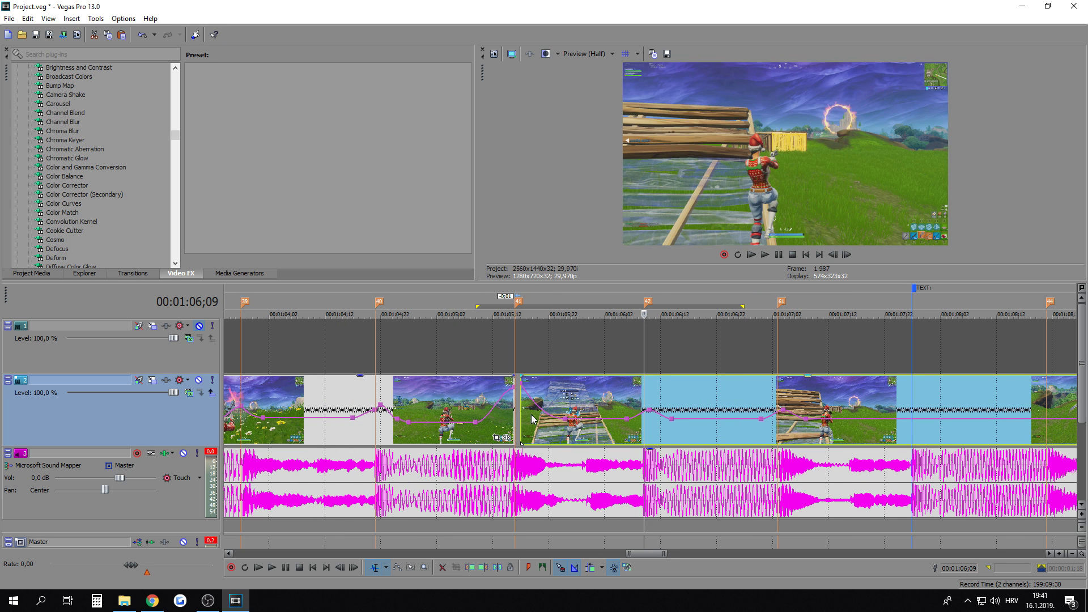
key("ctrl+z")
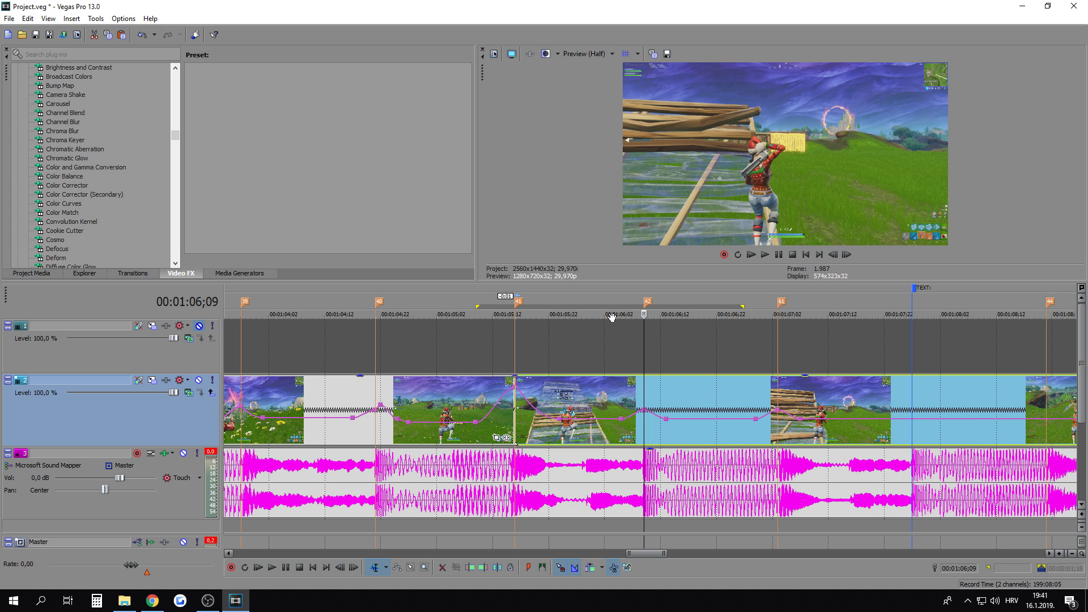
left_click_drag(578, 301, 726, 360)
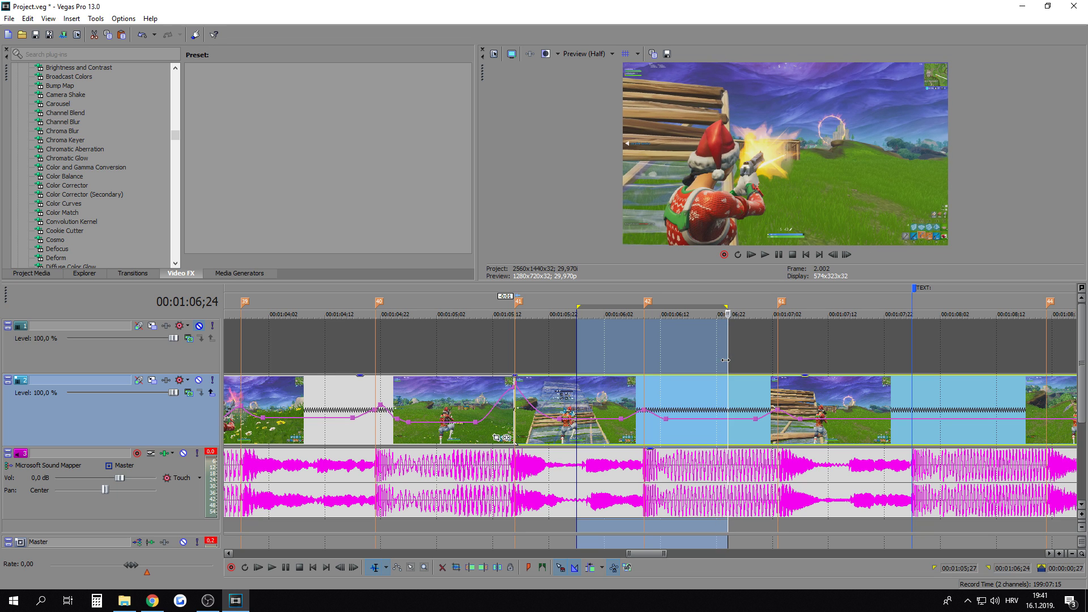
left_click(700, 411)
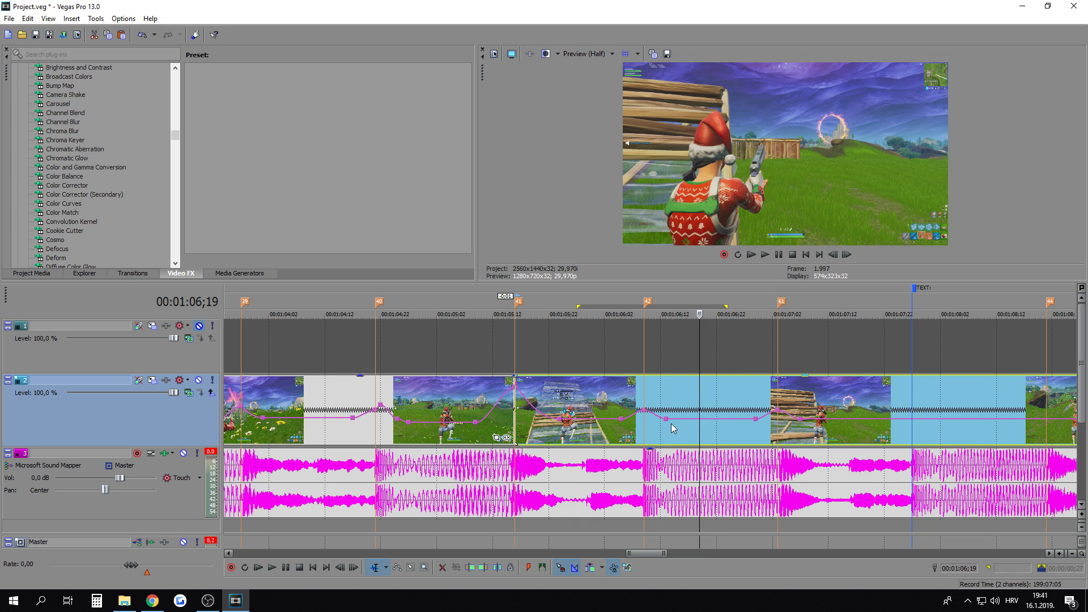
Step: Set the velocity of the two low envelope points between marker 42 and the next marker to 25 percent
right_click(667, 420)
left_click(711, 272)
type("20")
left_click(722, 412)
right_click(757, 420)
left_click(784, 274)
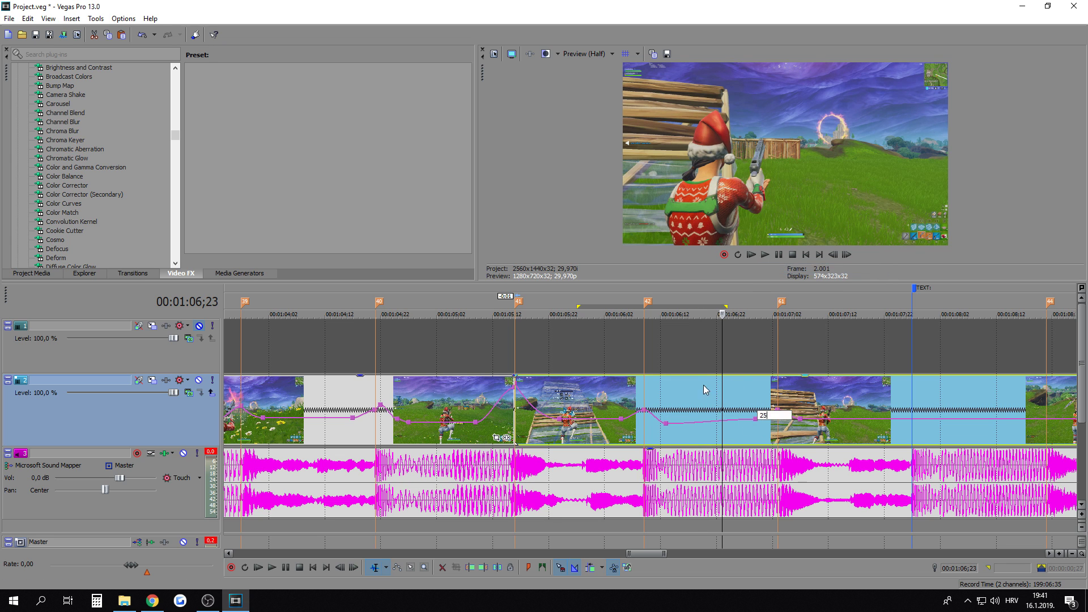
type("20")
left_click(700, 397)
Step: Extend the loop range past the marker following 42 and set the preview quality to Best (Full)
left_click_drag(577, 311, 791, 399)
left_click(781, 397)
key("Left")
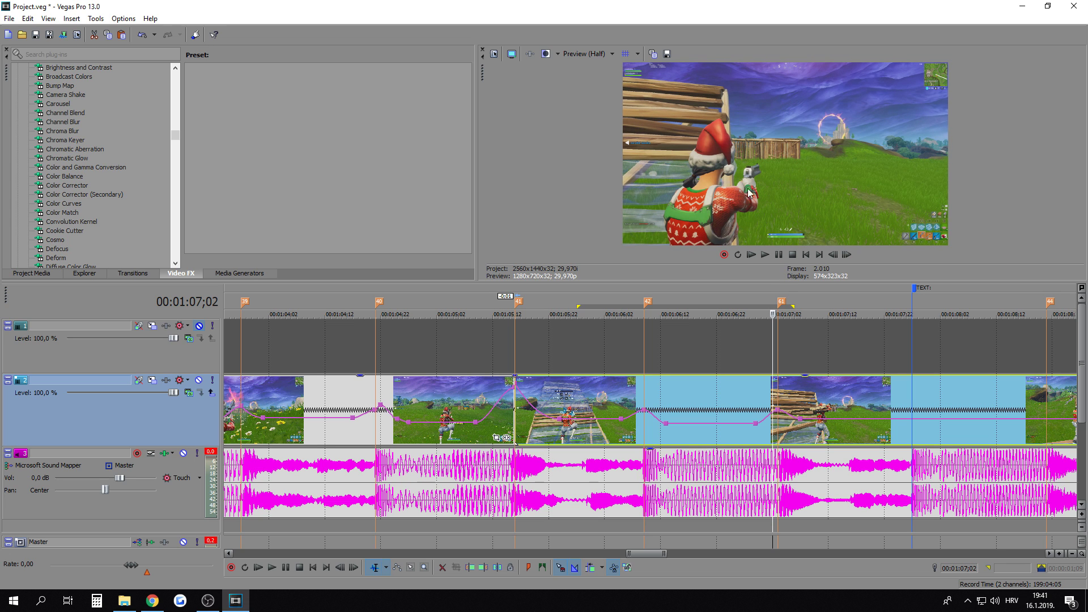
mouse_move(591, 104)
left_click(639, 117)
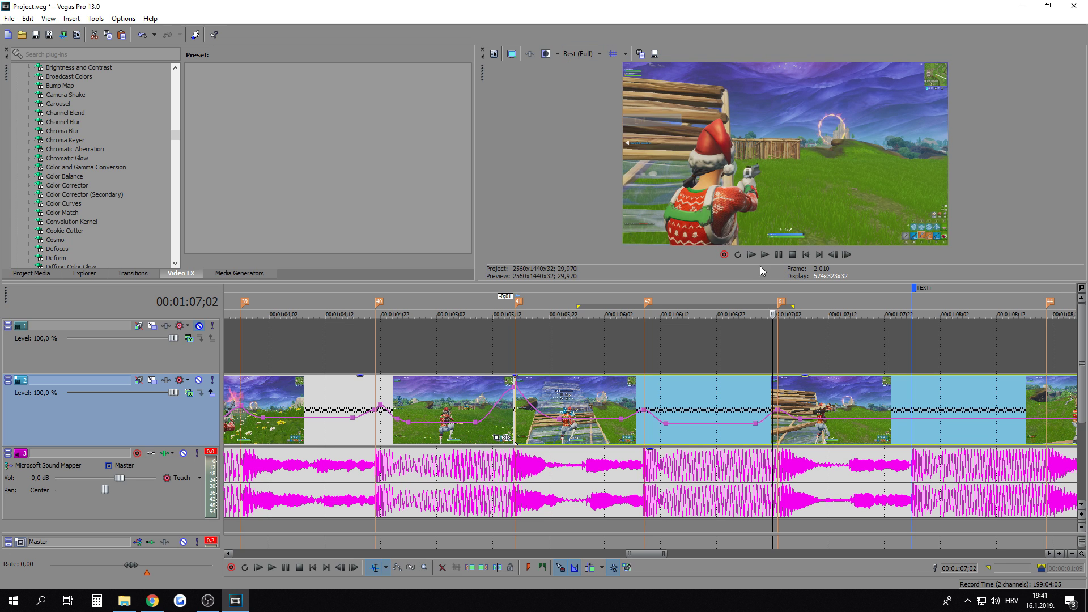
Step: Enlarge the video preview and step between 00:01:07;01 and 00:01:07;03 to examine which frame holds the gunshot
left_click_drag(767, 284, 780, 441)
left_click(780, 441)
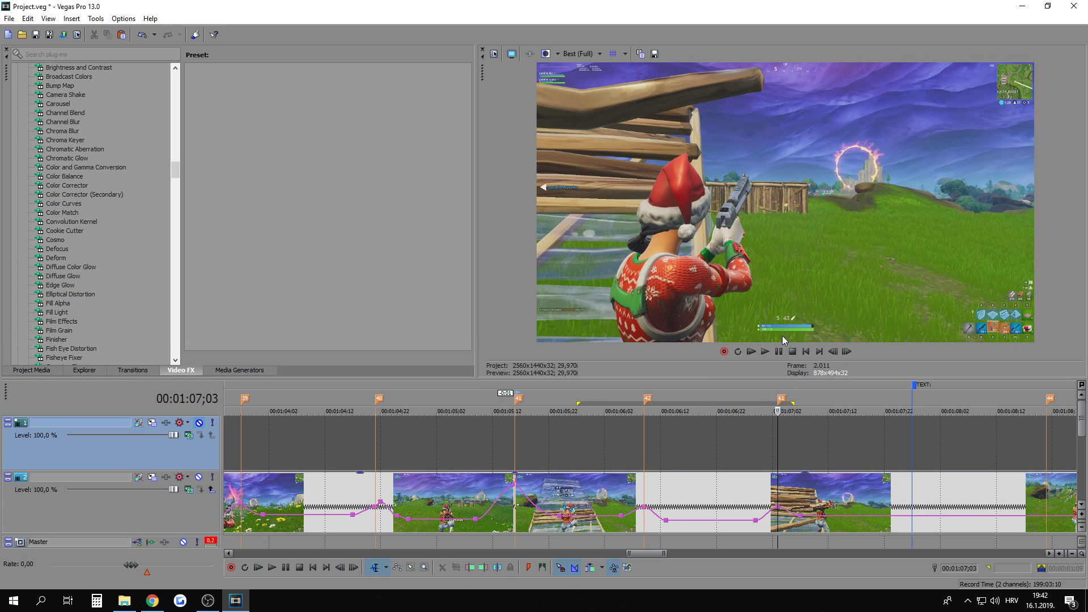
left_click(834, 353)
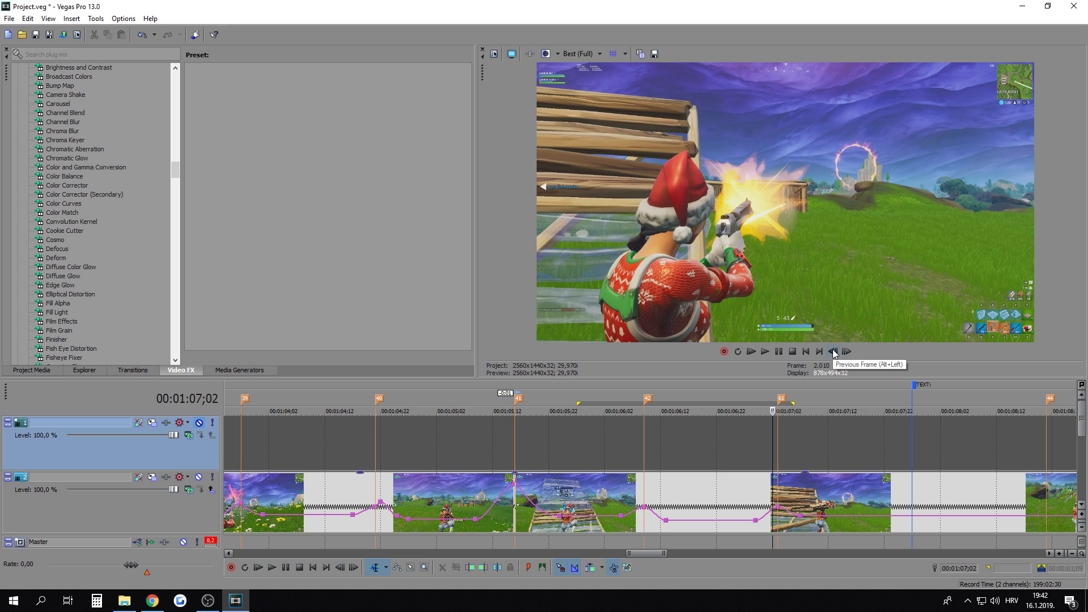
left_click(833, 353)
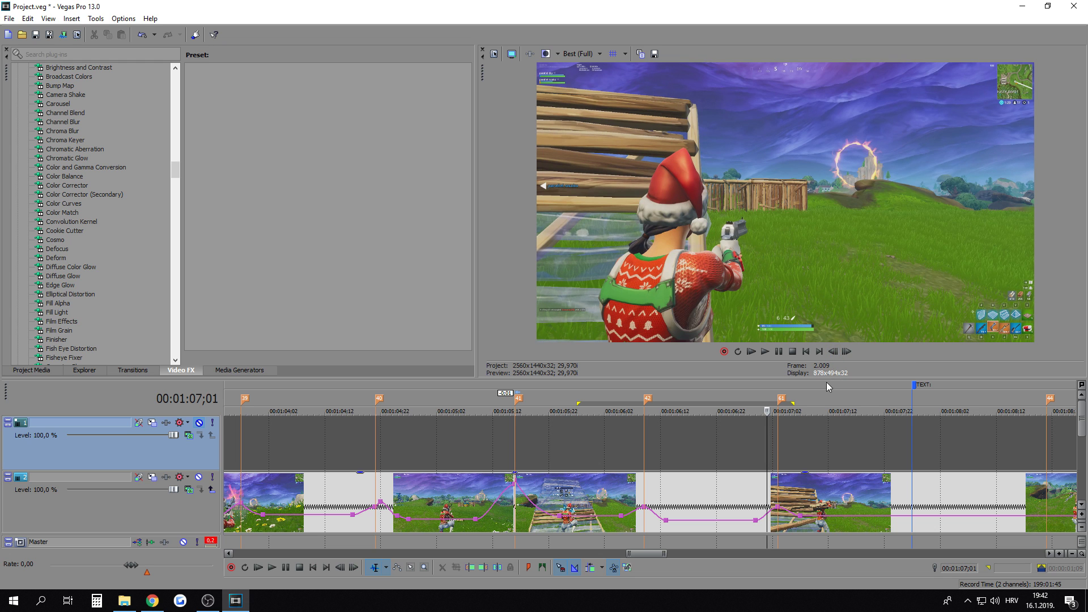
left_click_drag(826, 373, 826, 299)
left_click(783, 370)
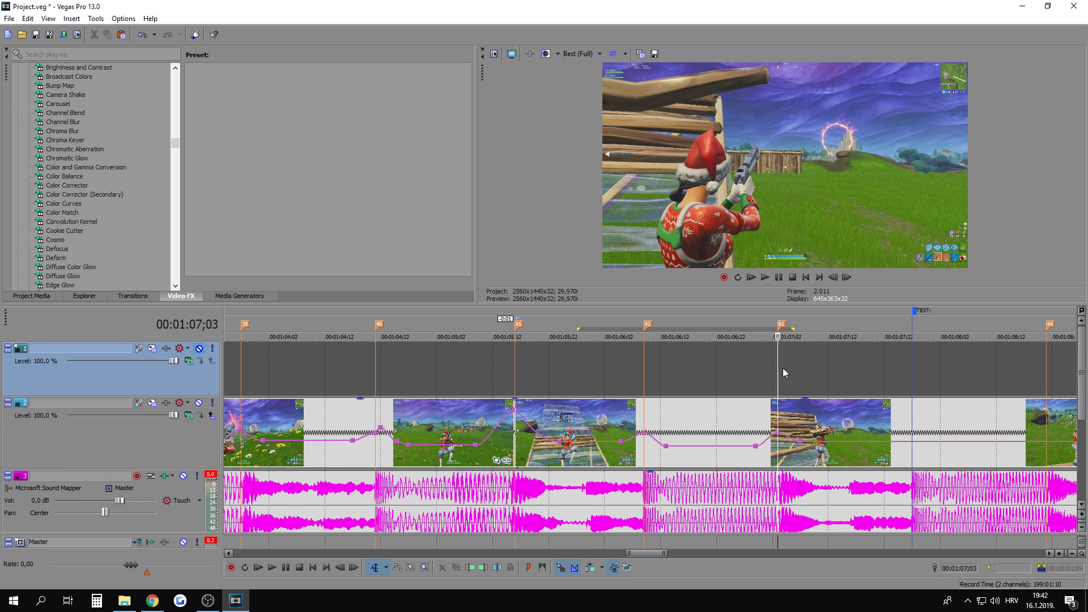
scroll(782, 366, "up", 2)
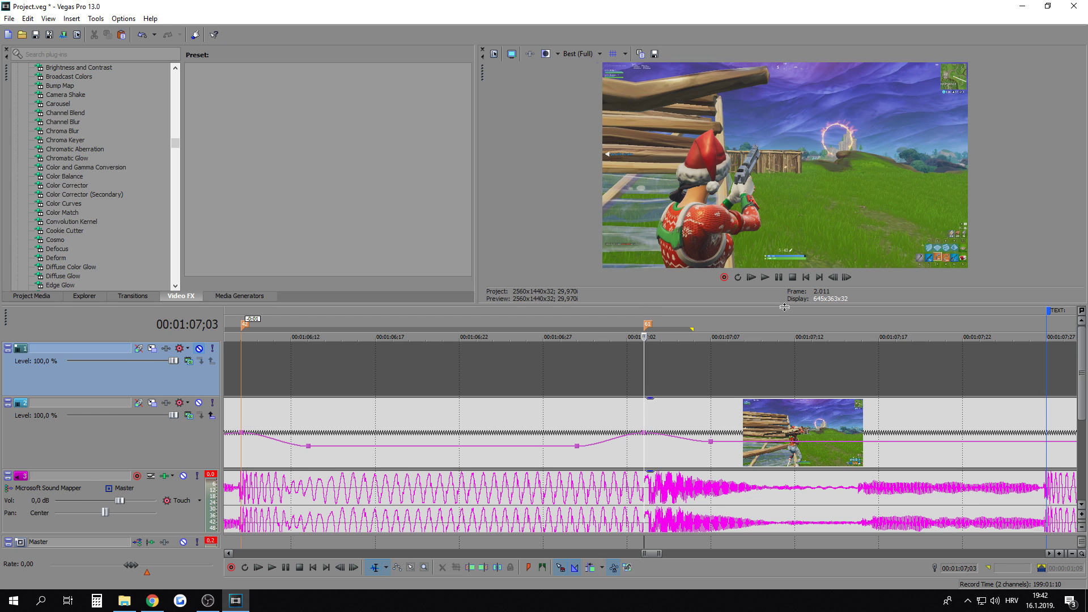
left_click_drag(784, 304, 783, 322)
key("Left")
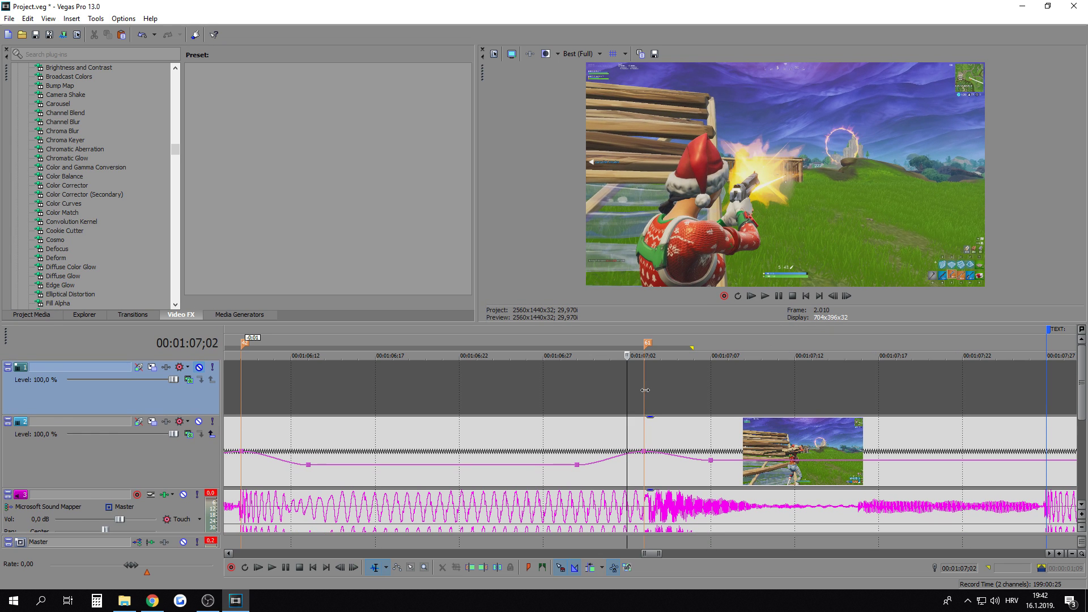
key("Right")
scroll(612, 403, "down", 2)
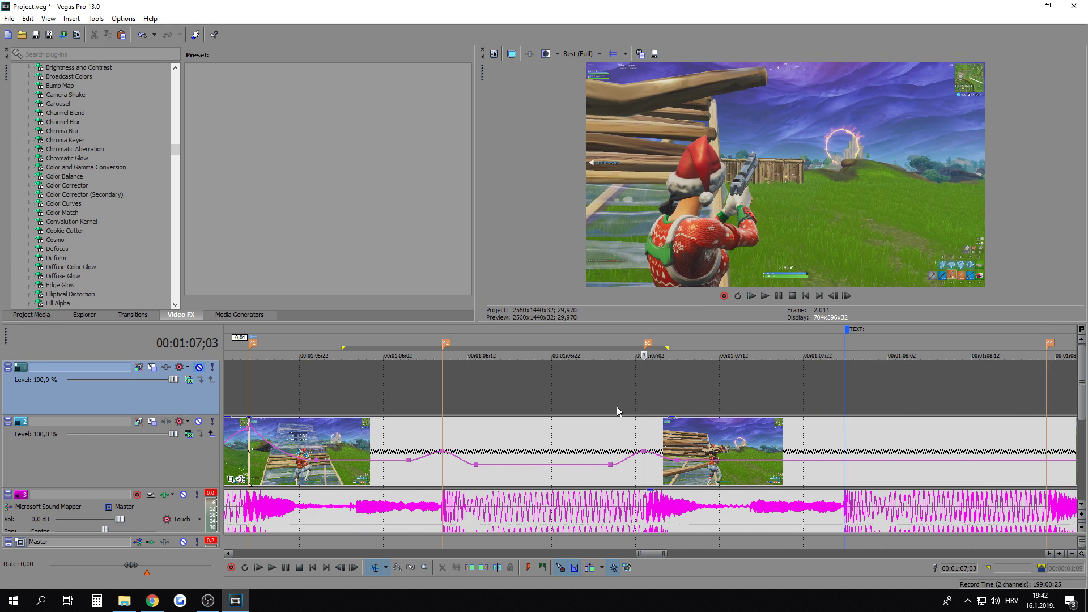
Step: Set the velocity point at marker 42 to 90 percent and mark the range from 00:01:06;00 to 00:01:07;01
mouse_move(479, 470)
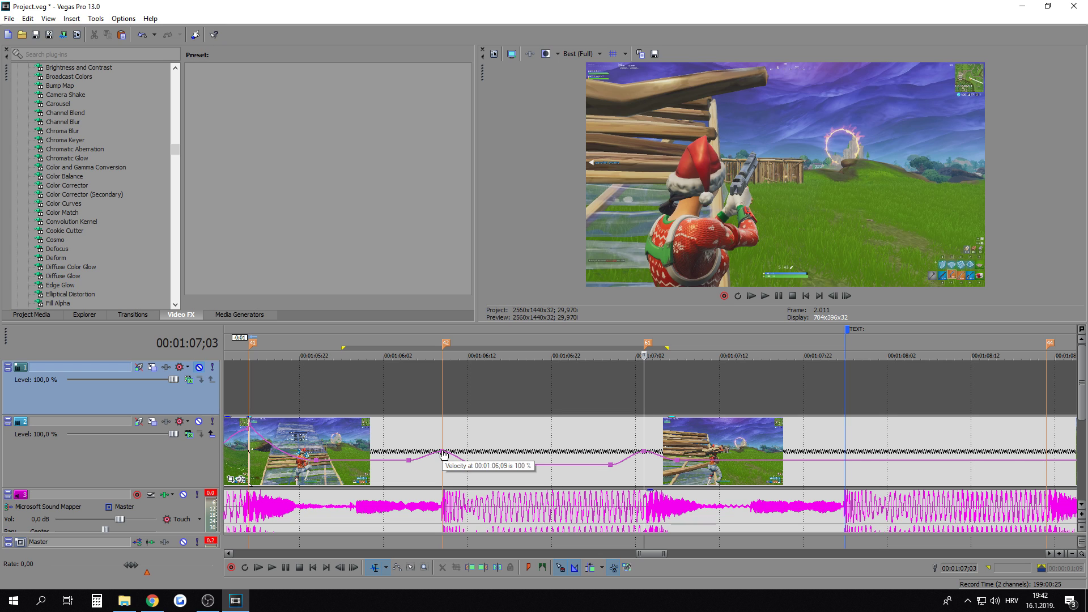
mouse_move(444, 455)
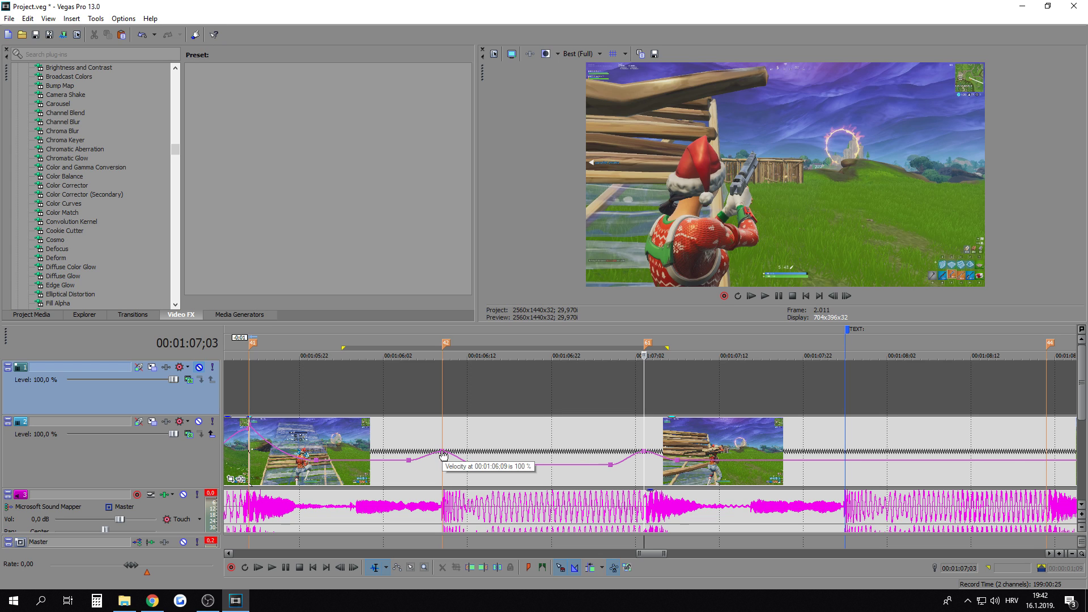
right_click(444, 454)
left_click(496, 271)
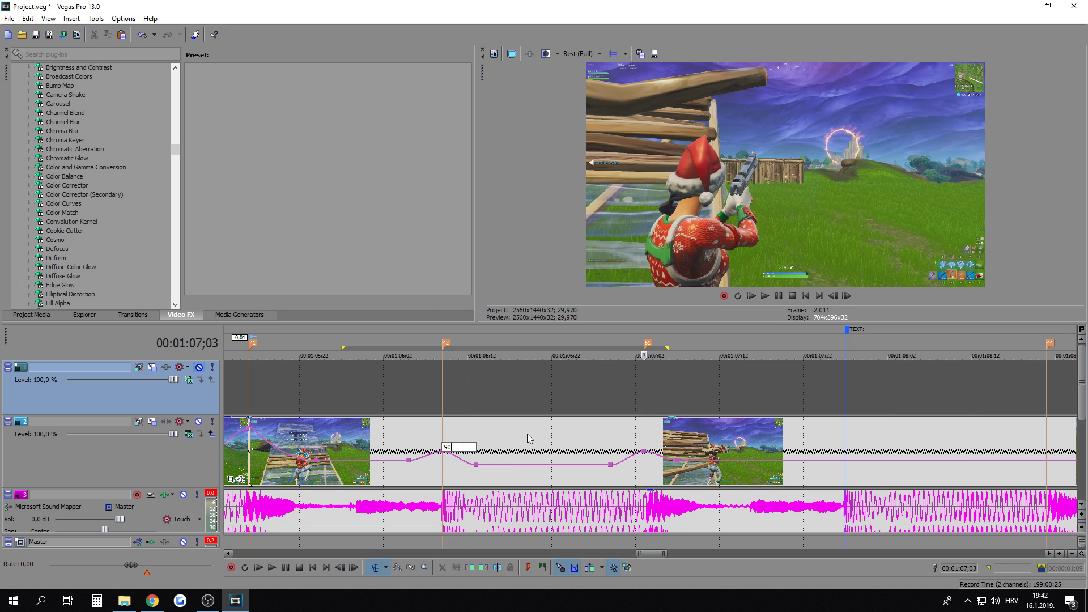
left_click(528, 434)
left_click_drag(367, 378, 630, 417)
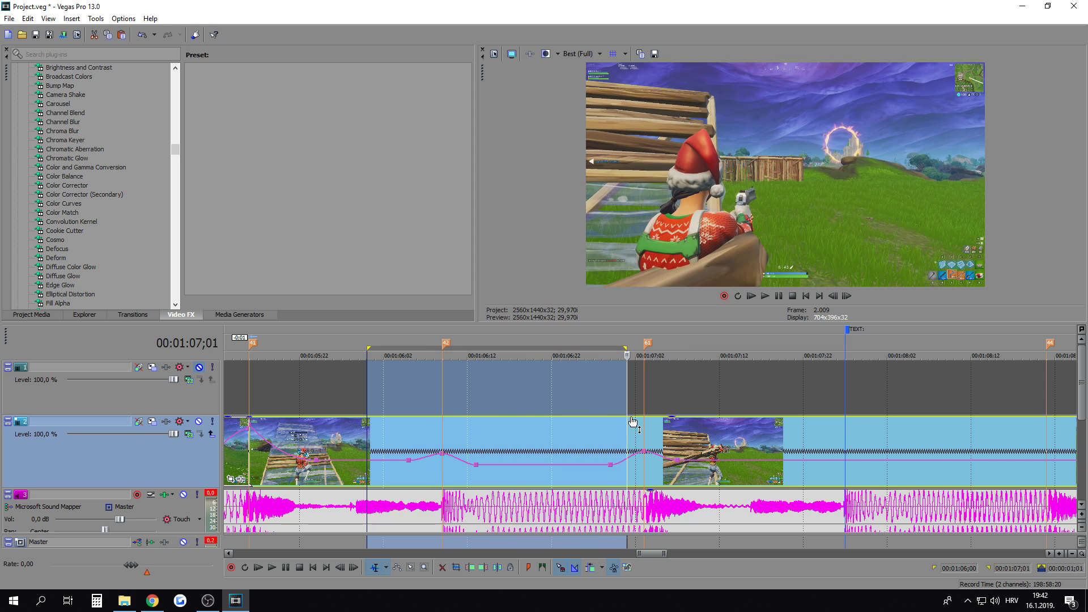
left_click(643, 427)
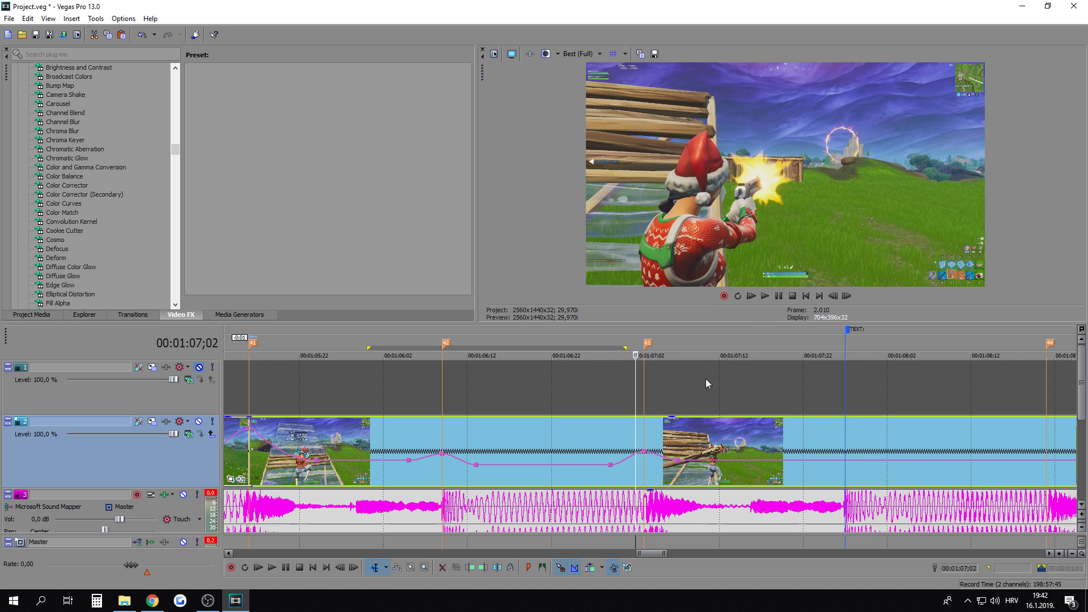
Step: Move the low velocity point before the gunshot to 00:01:07;00, level with the preceding point, and step forward to 00:01:07;03
key("Left")
key("Left")
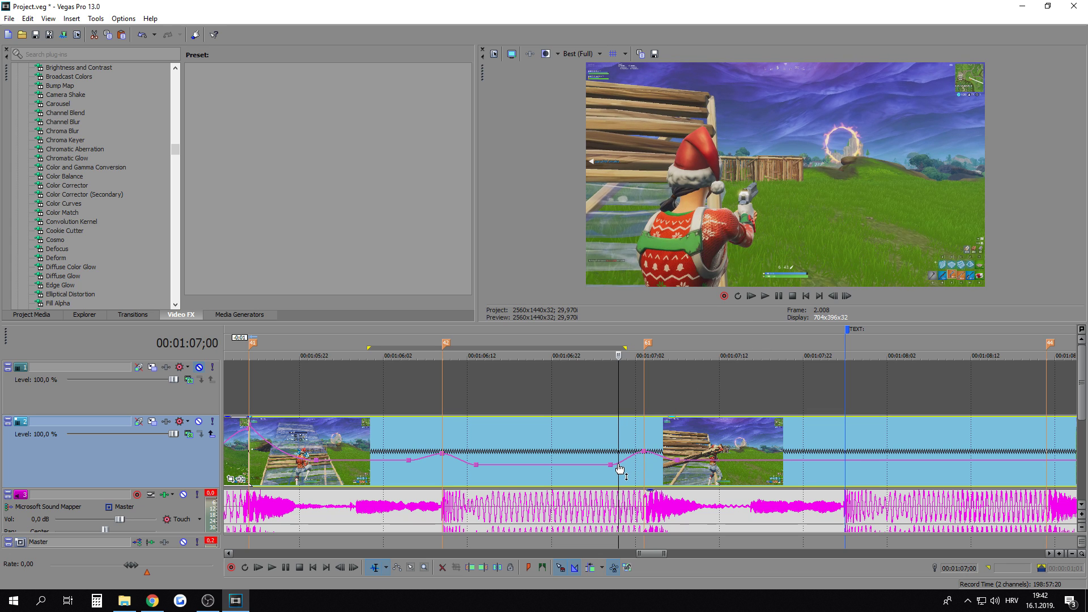
right_click(614, 465)
left_click(648, 324)
type("2")
key("Return")
key("Right")
key("Right")
key("Right")
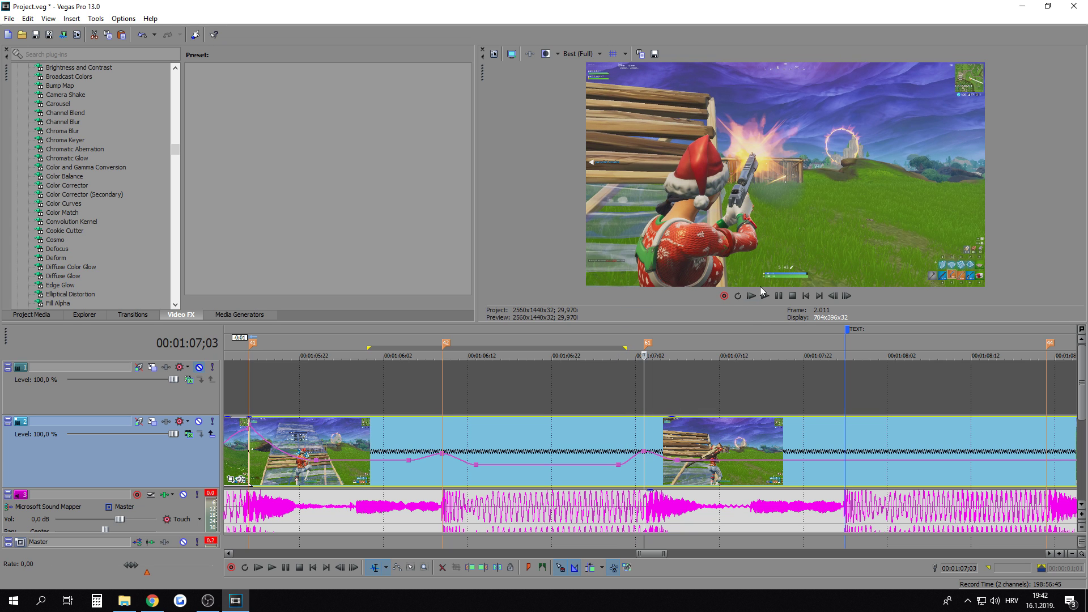
Step: Shrink the preview, mark the range from 00:01:05;08 to 00:01:07;15, and play back the shot and following frames
left_click_drag(758, 325, 760, 255)
scroll(430, 307, "down", 3)
left_click_drag(414, 311, 694, 332)
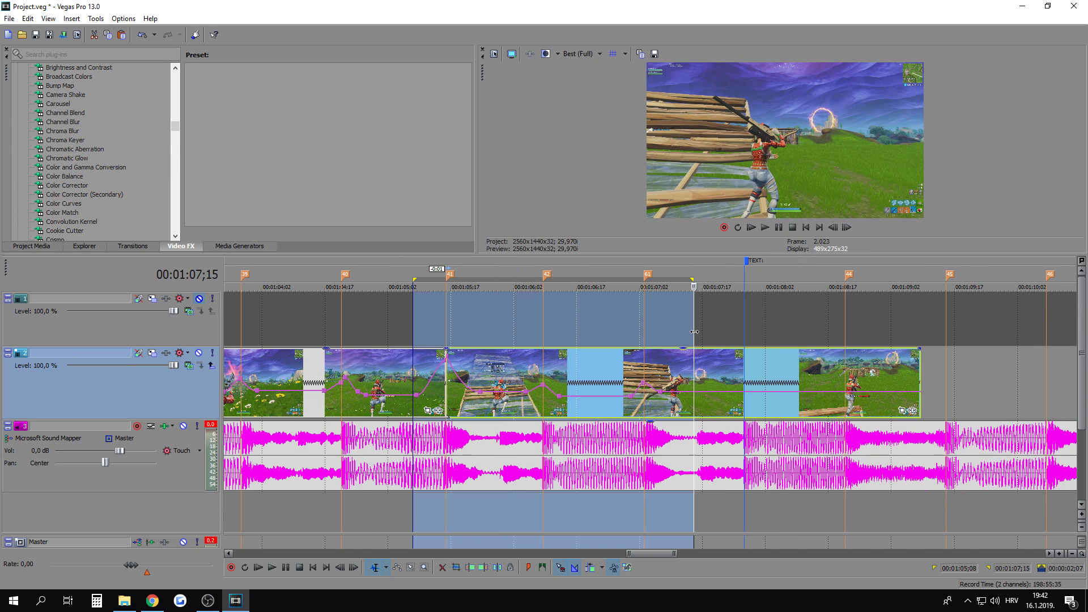
key("space")
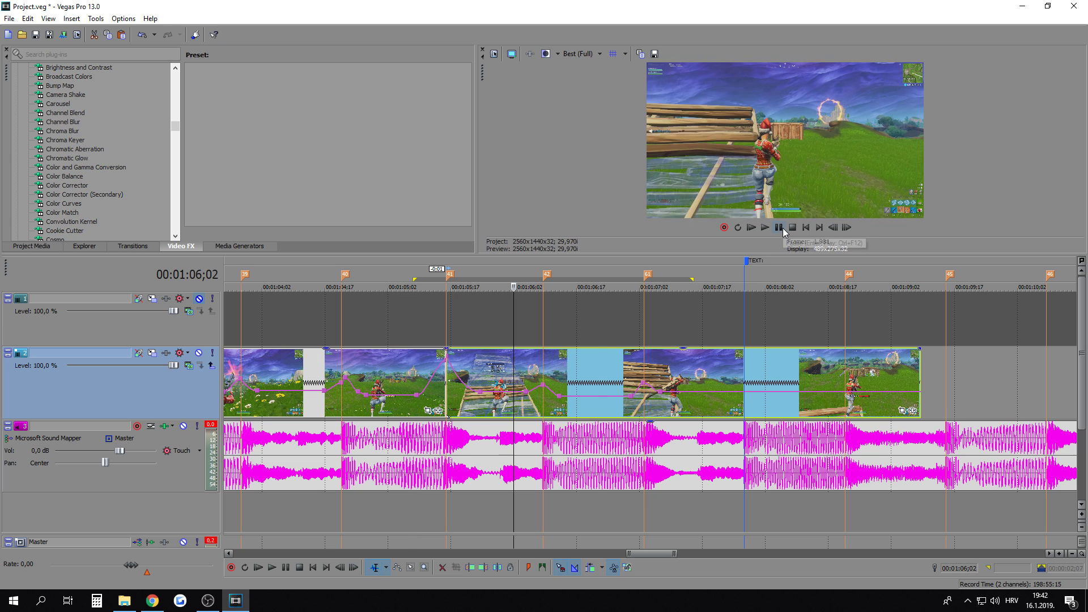
key("space")
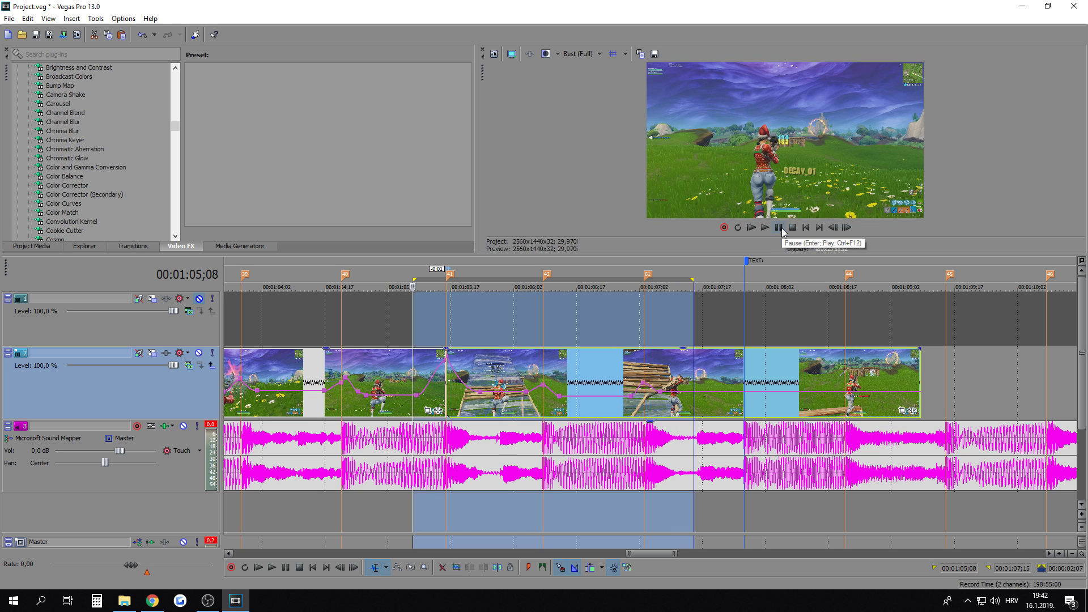
key("space")
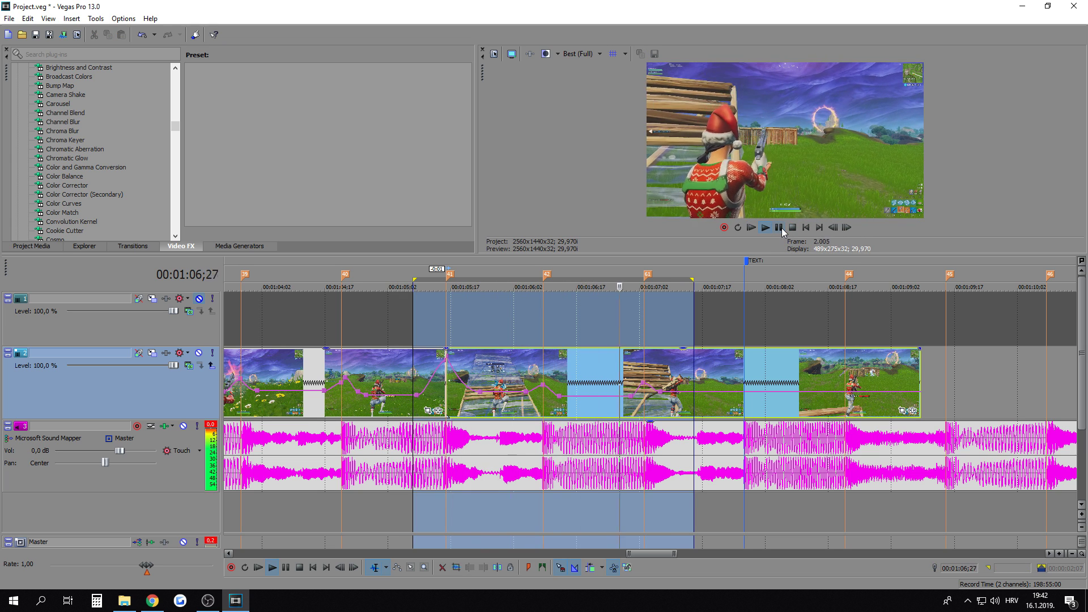
left_click(607, 319)
key("space")
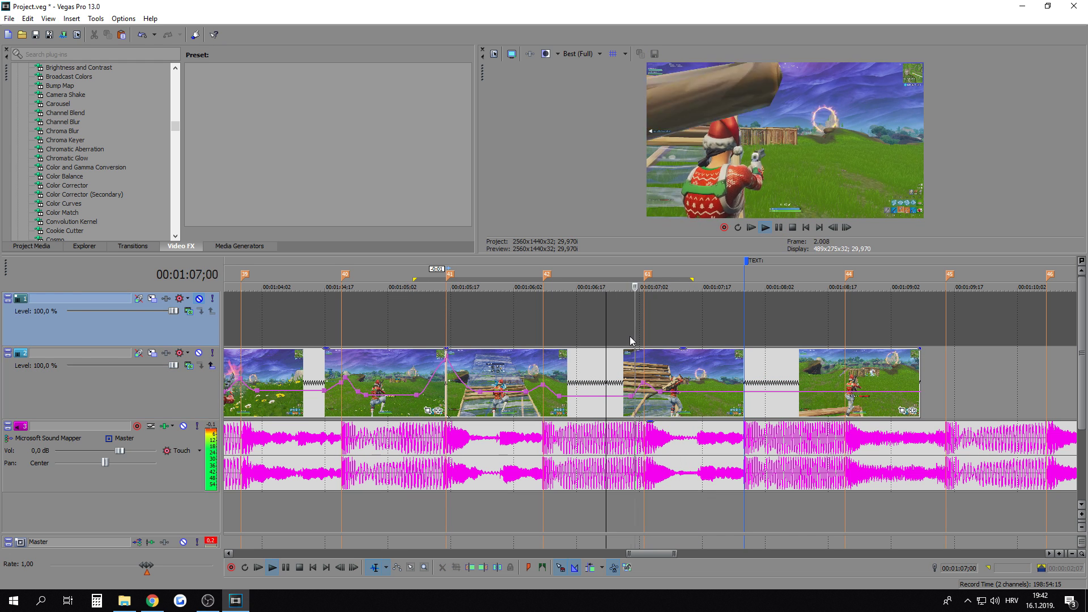
key("space")
key("space")
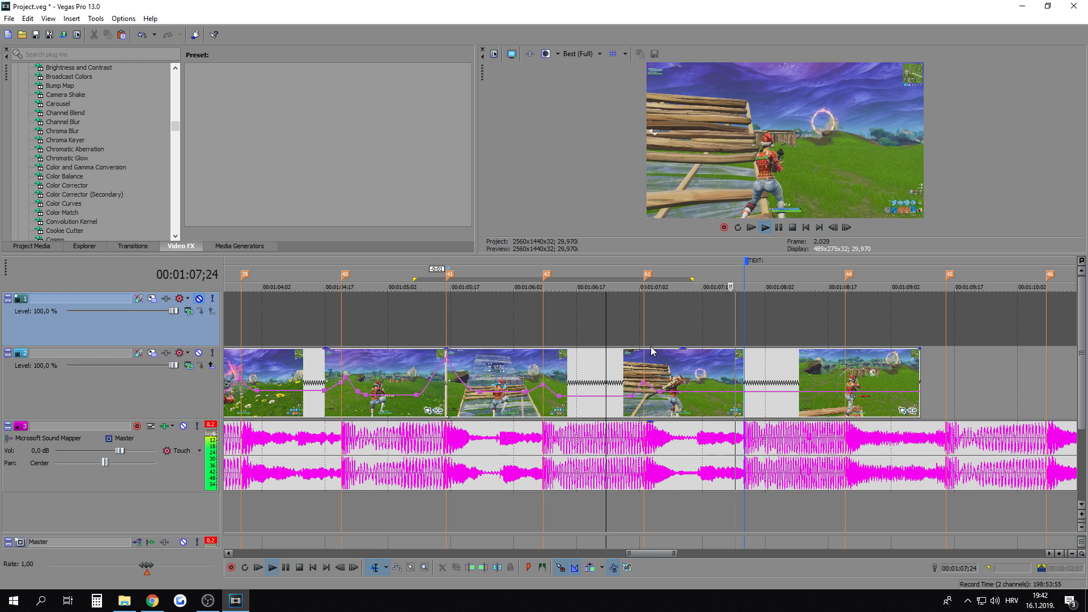
key("space")
Step: Add a velocity point to the clip at 00:01:07;22, a few frames before the TEXT marker
left_click(745, 384)
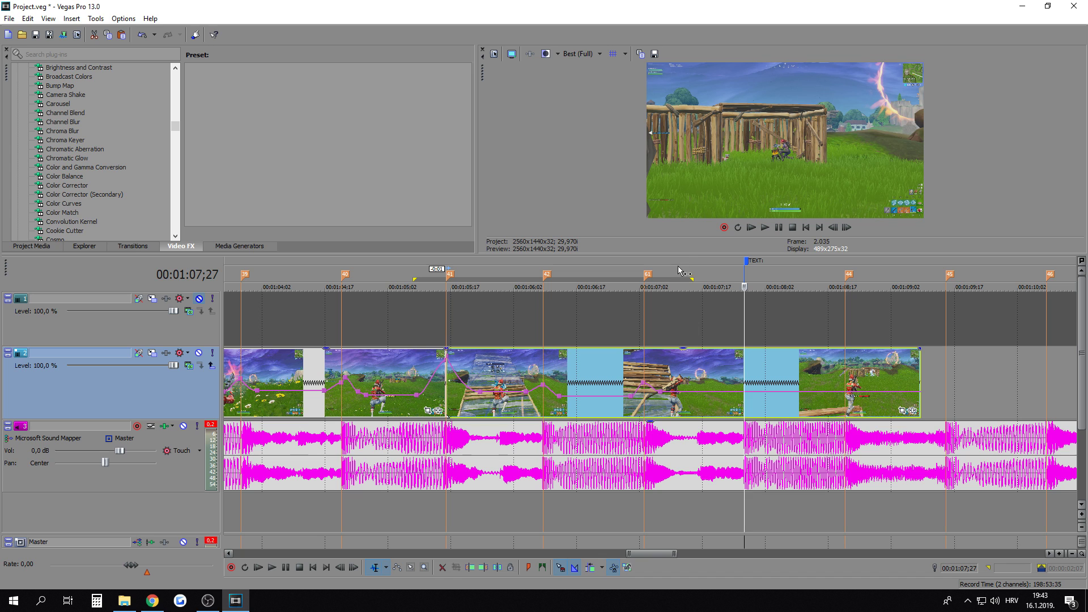
left_click_drag(683, 254, 709, 312)
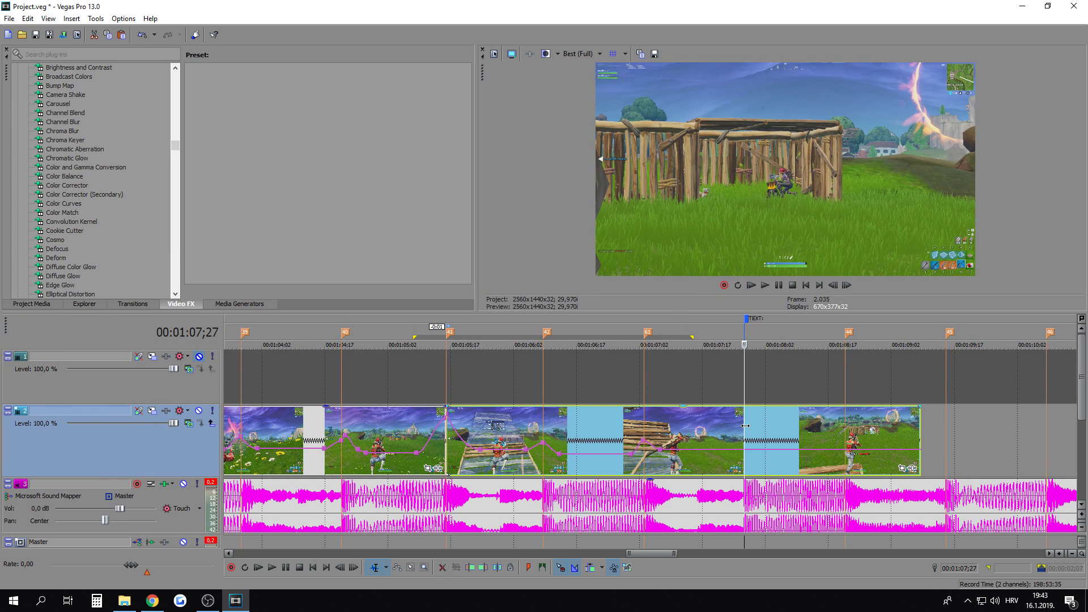
key("Left")
key("Left")
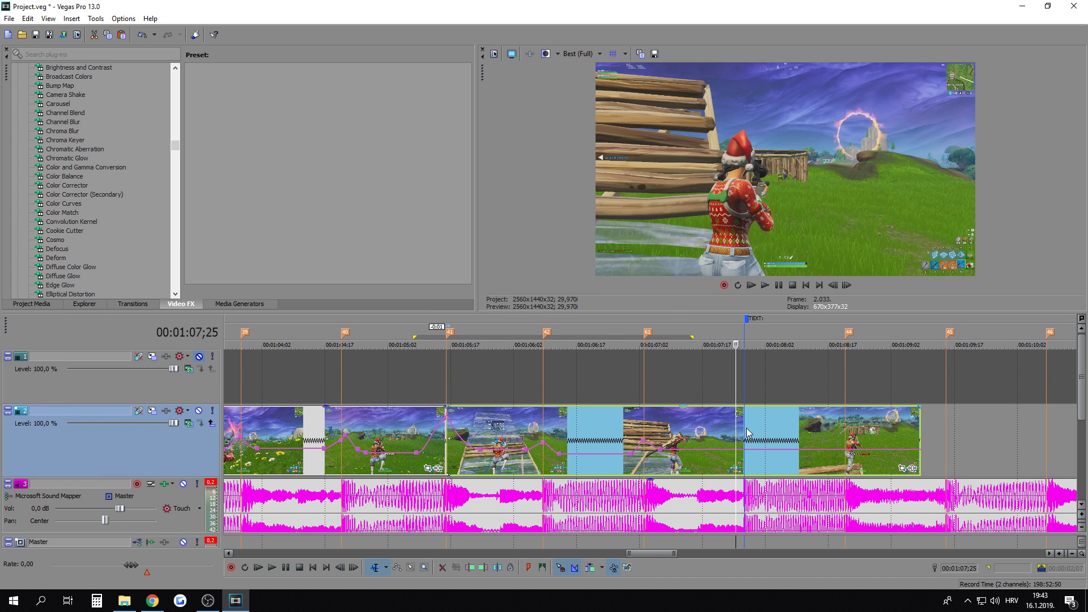
left_click(745, 429)
scroll(745, 429, "up", 3)
key("Left")
key("Left")
key("Left")
key("Left")
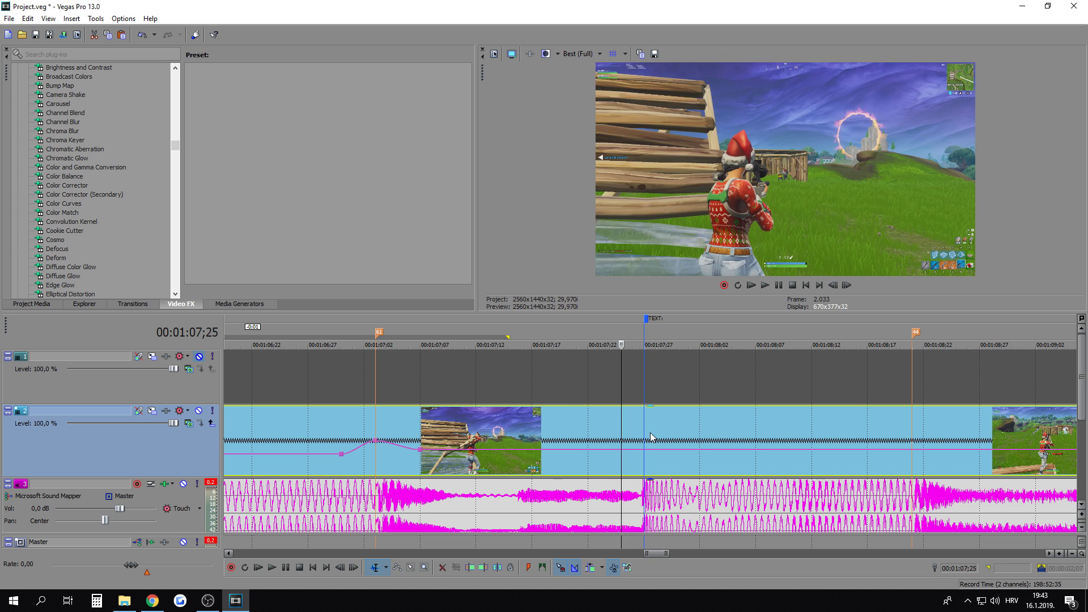
double_click(599, 453)
Step: Add a velocity point to the clip at 00:01:08;01, a few frames after the TEXT marker
left_click(644, 438)
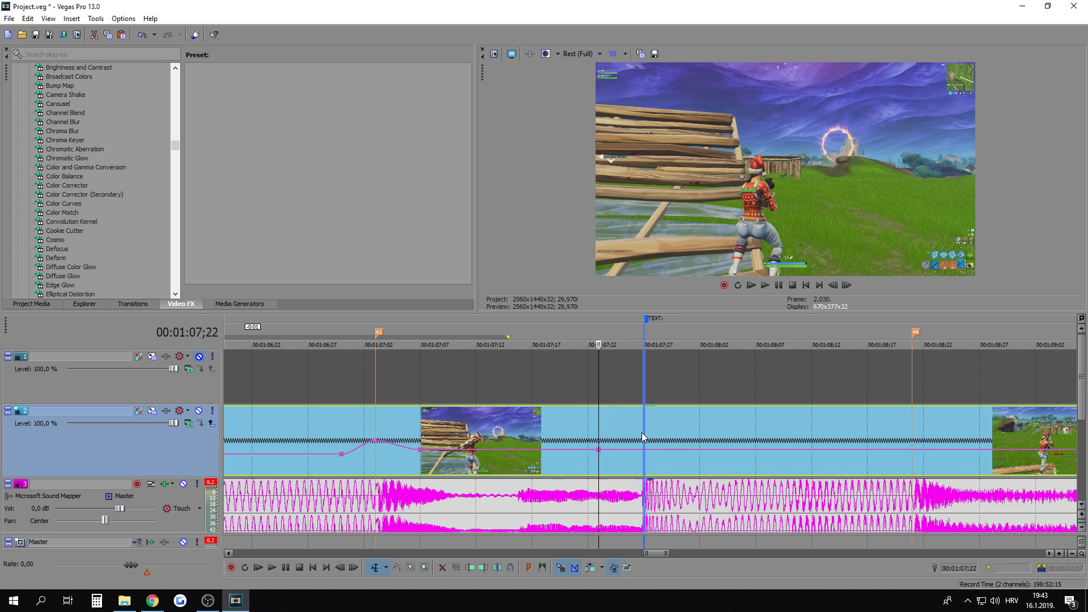
key("Right")
key("Right")
key("Right")
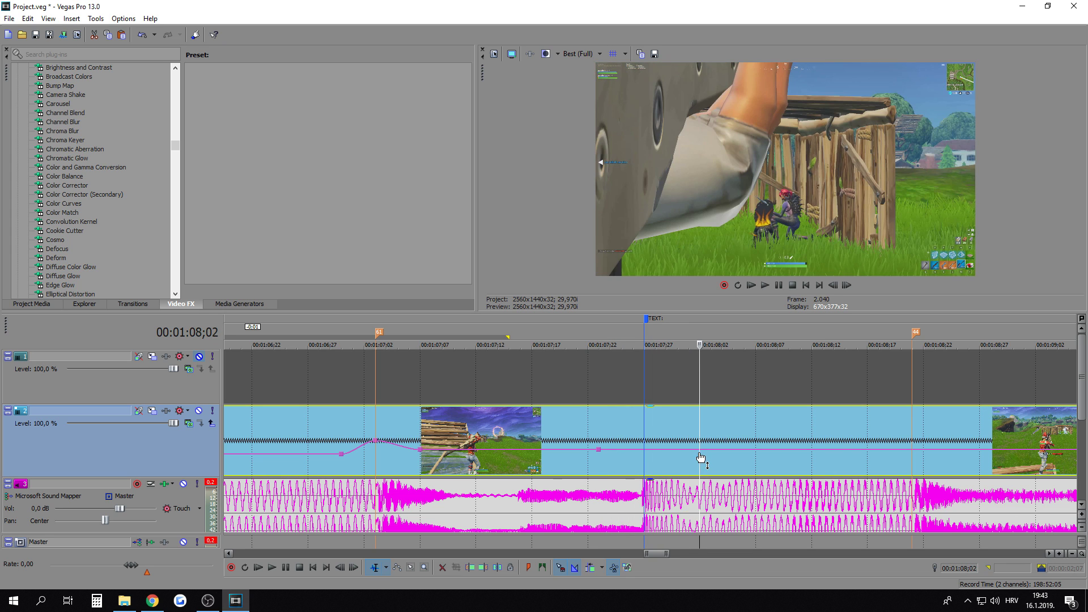
key("Left")
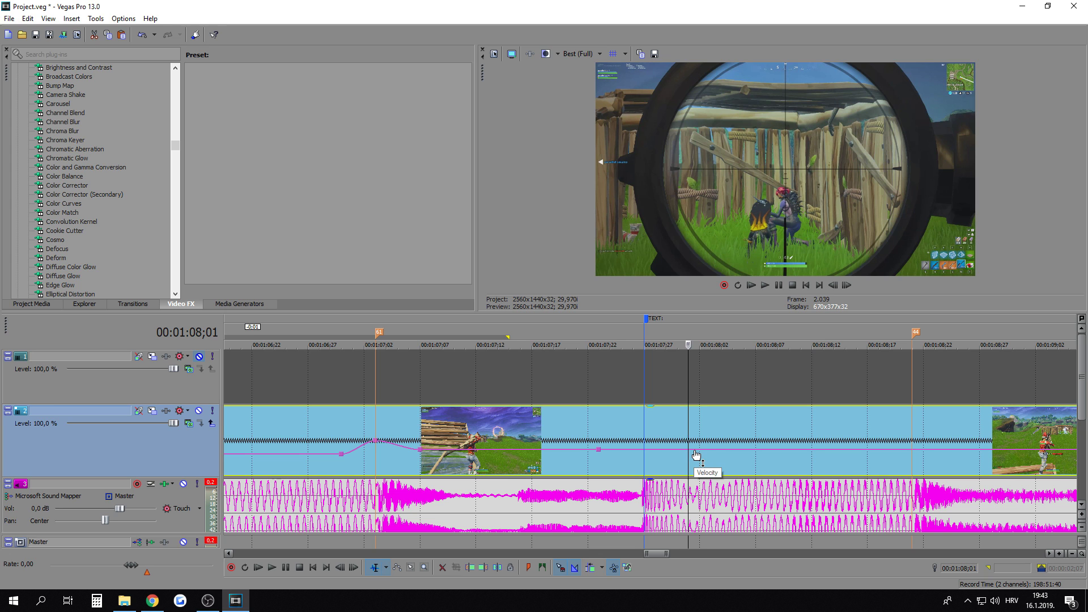
double_click(688, 450)
Step: Add a velocity point at the TEXT marker, raise it level with the previous marker's peak, and play back the result
left_click(644, 451)
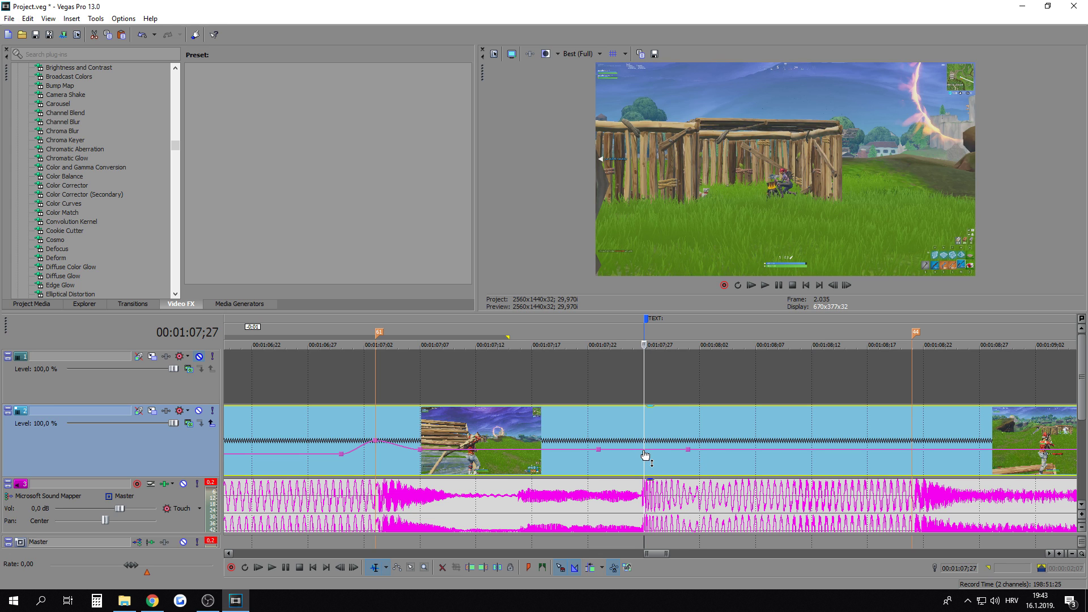
left_click_drag(645, 453, 647, 443)
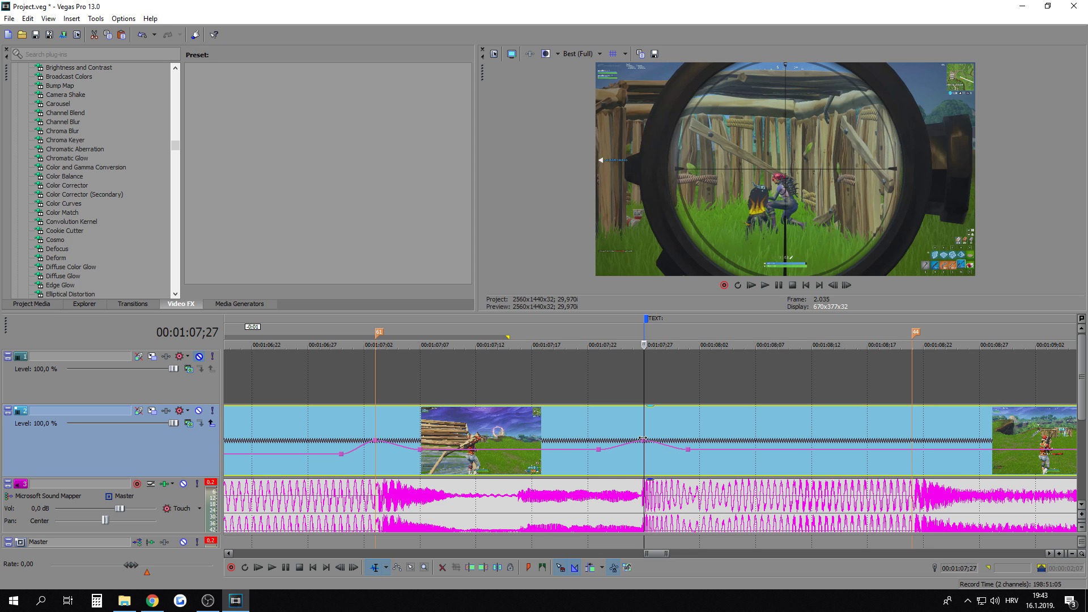
scroll(635, 433, "down", 3)
left_click(625, 427)
key("space")
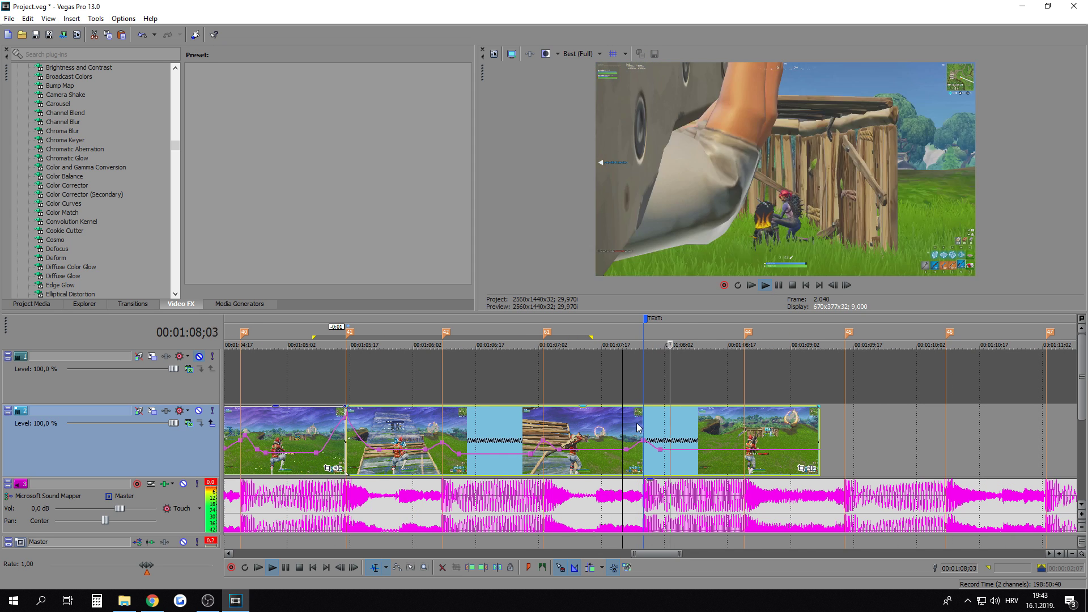
key("space")
left_click(645, 427)
Step: Set the preview quality to Preview (Quarter) and reduce the preview area to give the timeline more room
left_click(583, 54)
mouse_move(590, 82)
left_click(646, 119)
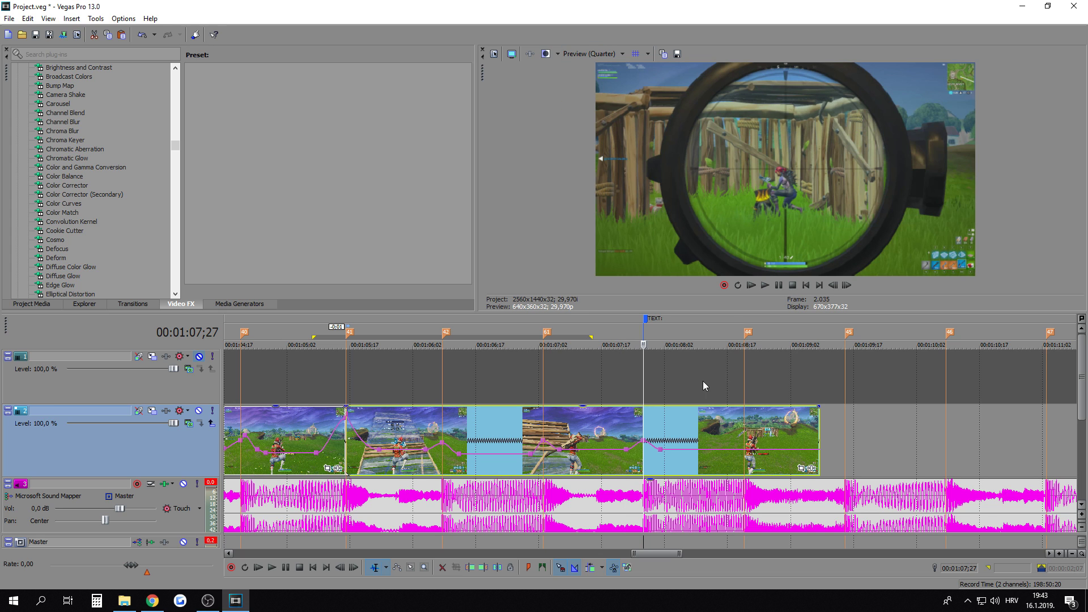
left_click_drag(692, 316, 621, 138)
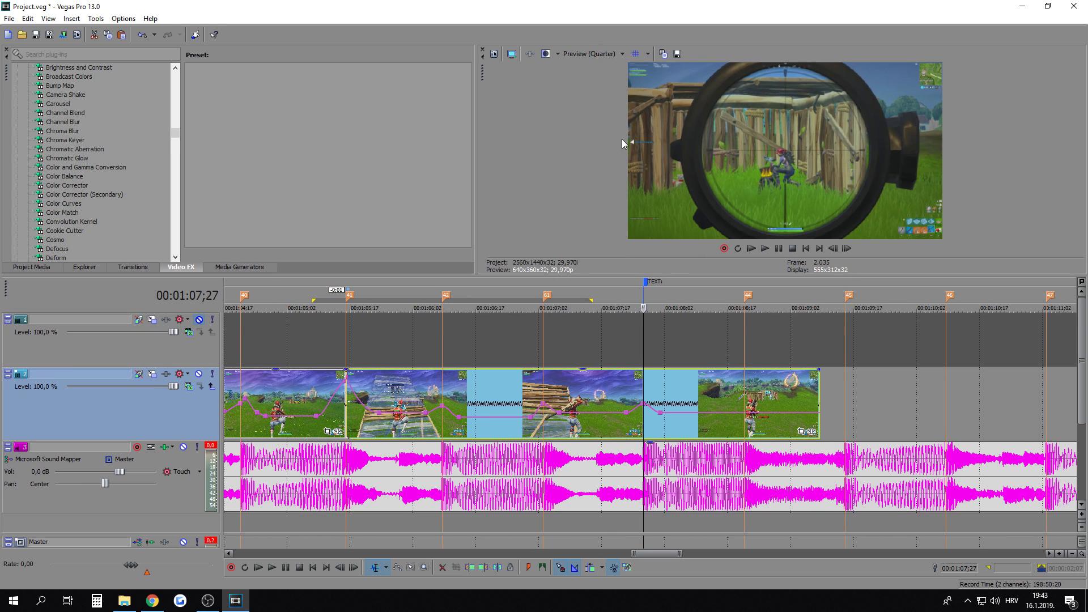
Step: Set the preview quality to Preview (Half) and enlarge the preview area above the timeline
left_click(600, 54)
mouse_move(589, 83)
left_click(647, 110)
scroll(686, 353, "up", 5)
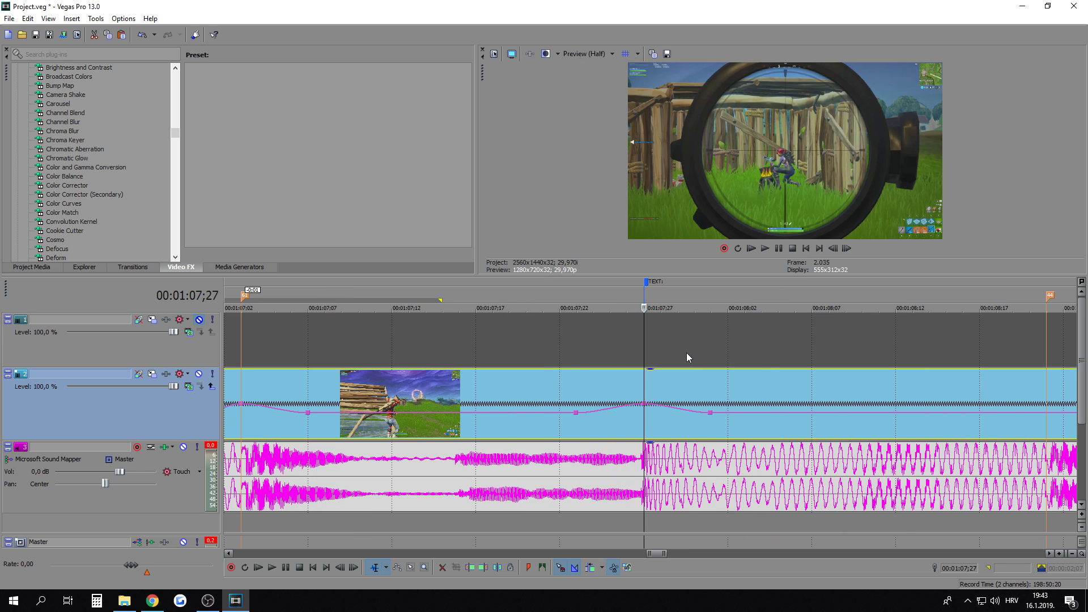
key("Left")
key("Left")
key("Right")
key("Right")
left_click_drag(730, 275, 739, 317)
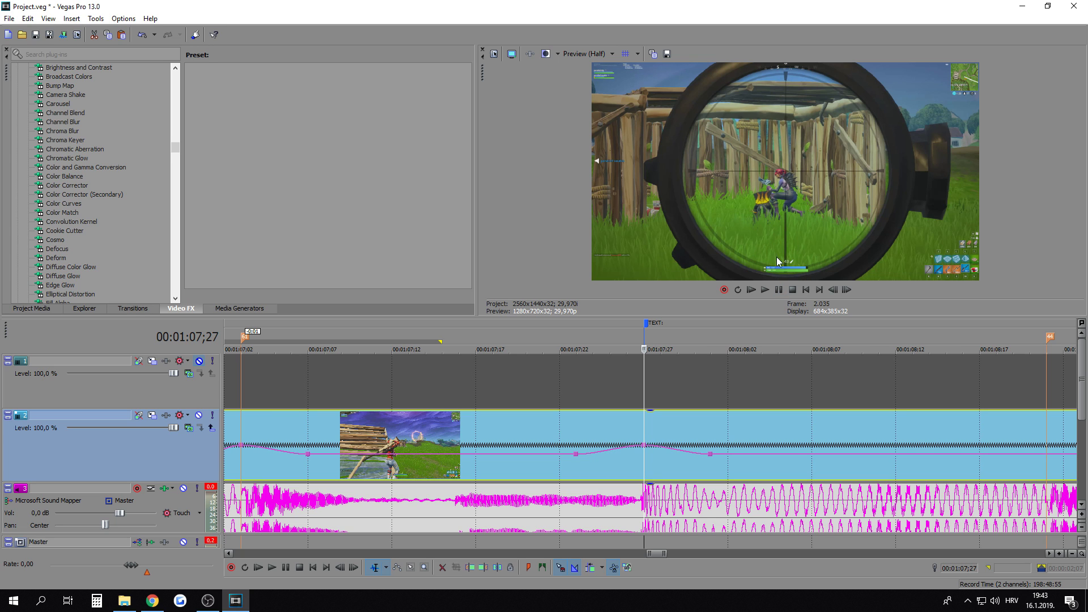
Step: Examine the frames around the TEXT marker one by one and play back the stretch leading into it
key("Left")
key("Left")
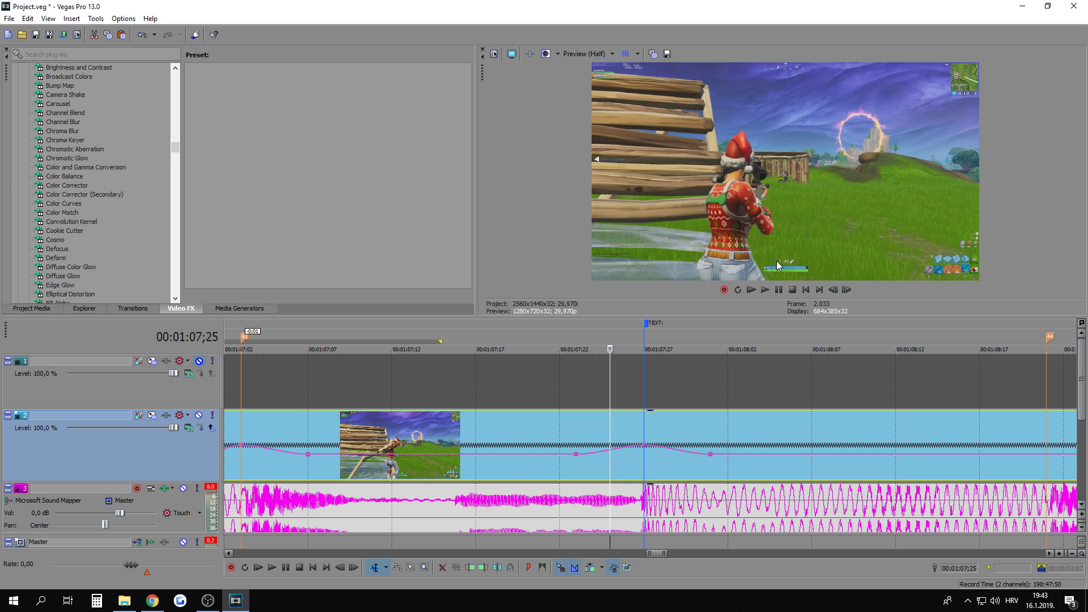
key("Right")
key("Right")
key("Right")
key("Left")
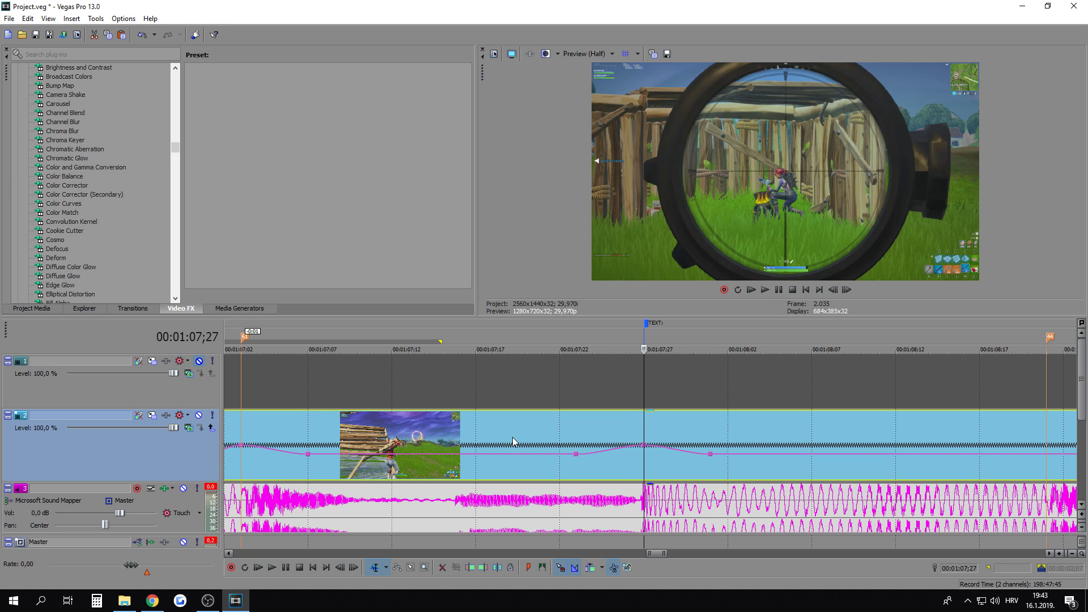
scroll(533, 424, "down", 2)
left_click_drag(351, 337, 643, 405)
left_click(644, 384)
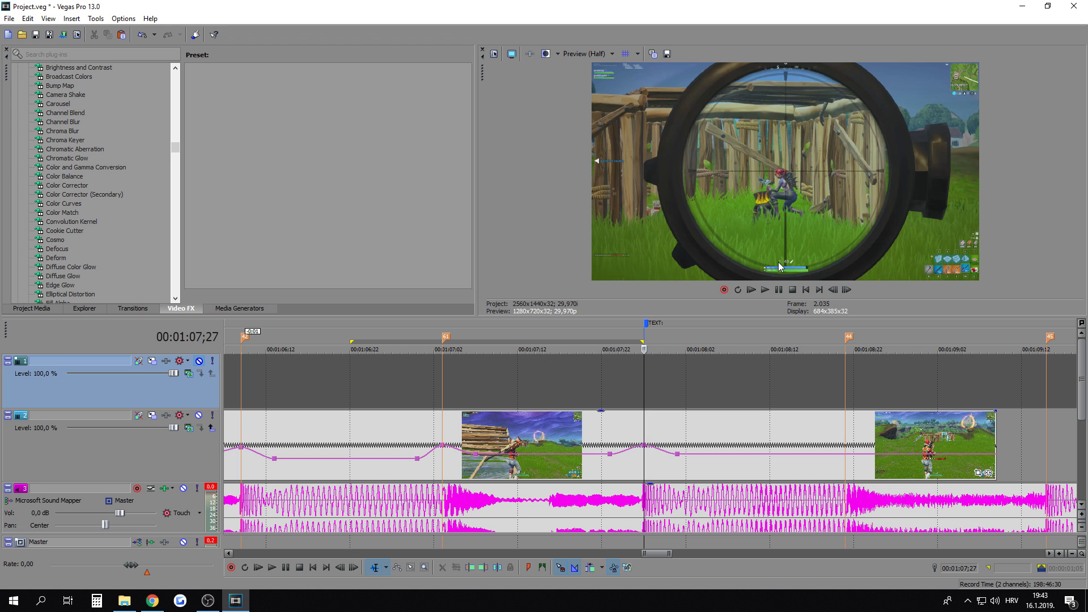
key("space")
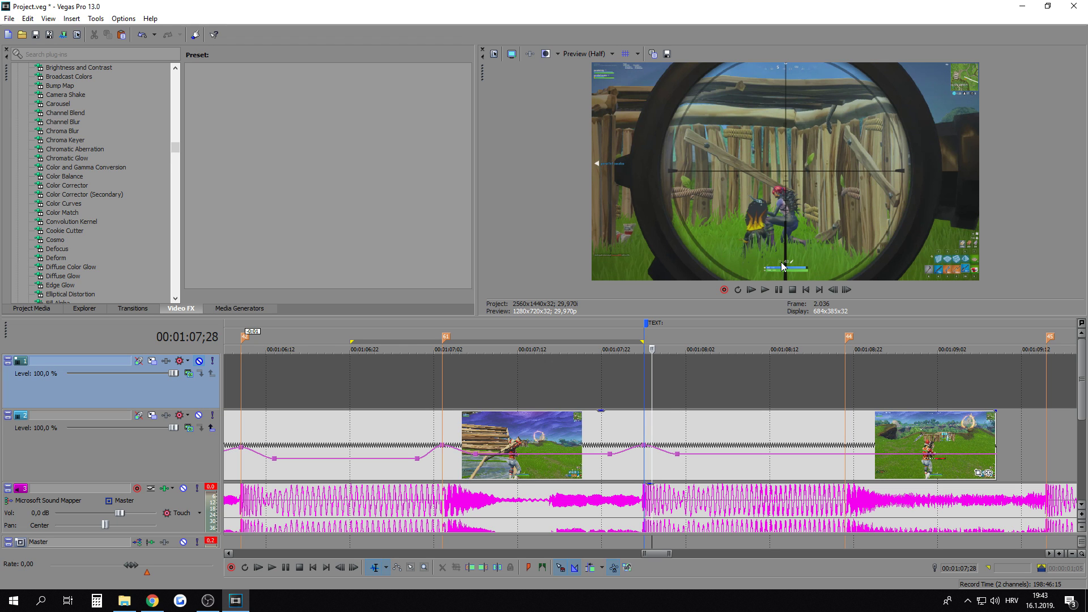
Step: Set the velocity point just after marker 43 to 52, and open the exact value of the point before the TEXT marker
left_click(568, 430)
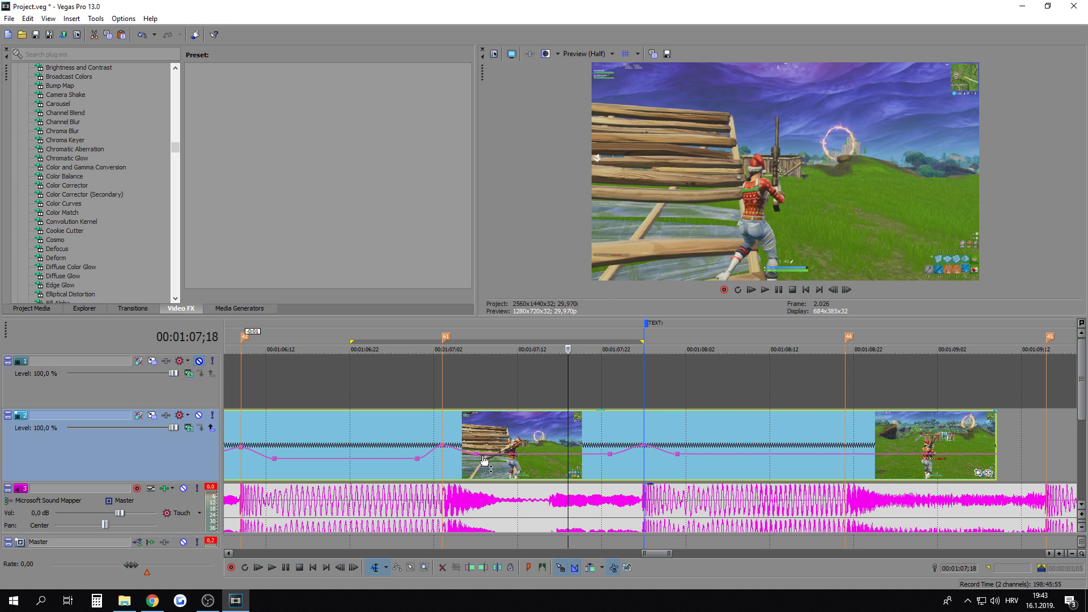
right_click(474, 454)
left_click(506, 309)
type("52")
left_click(517, 437)
right_click(612, 460)
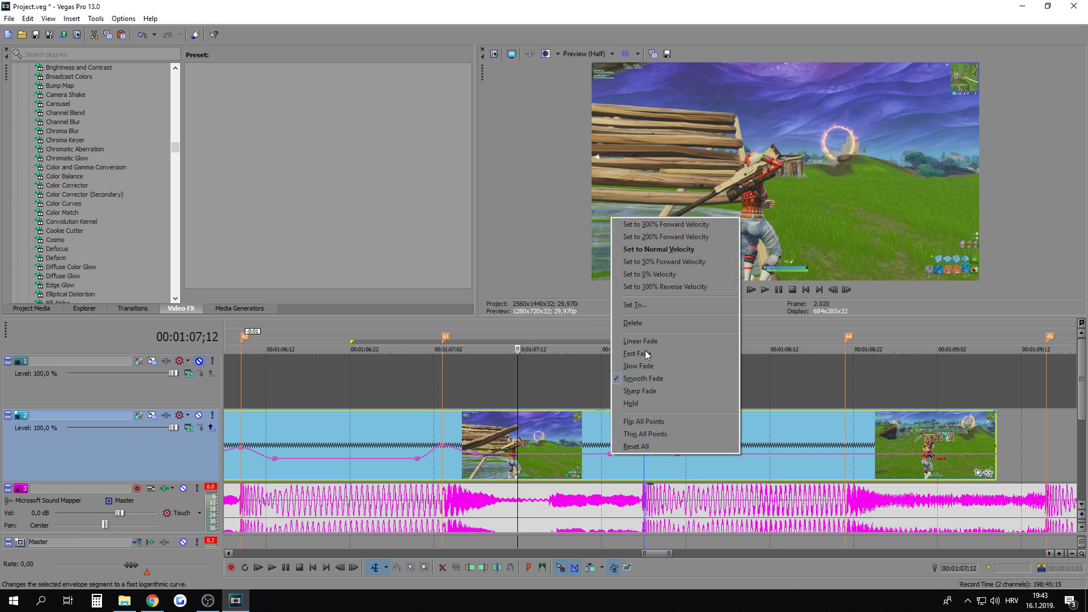
left_click(658, 305)
Step: Review playback into the TEXT marker and compare the frames at 00:01:07;26 and 00:01:07;27
left_click_drag(392, 400, 660, 403)
left_click(647, 428)
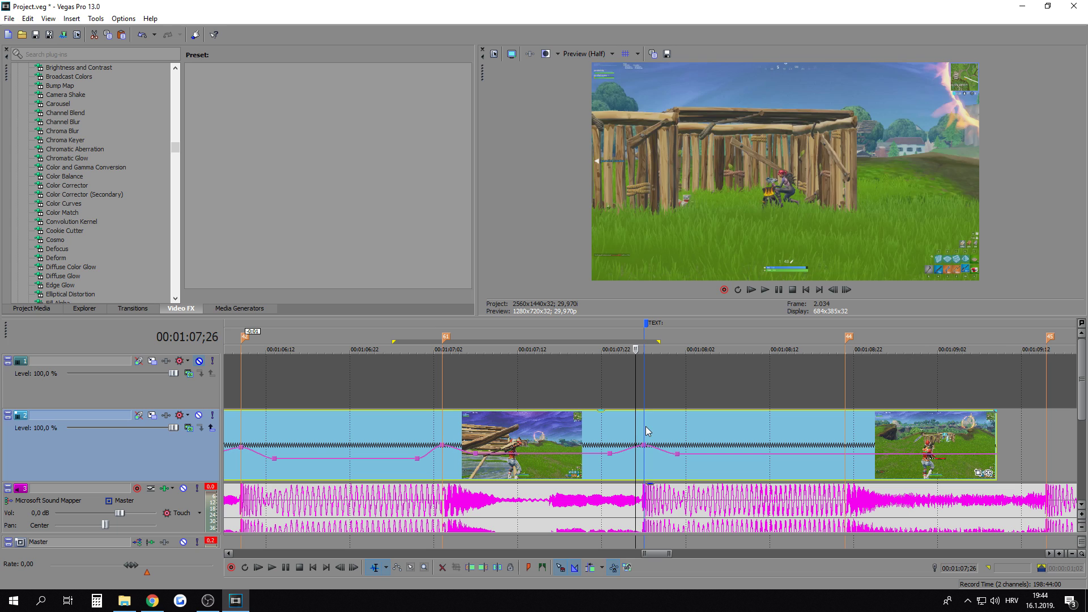
left_click(646, 428)
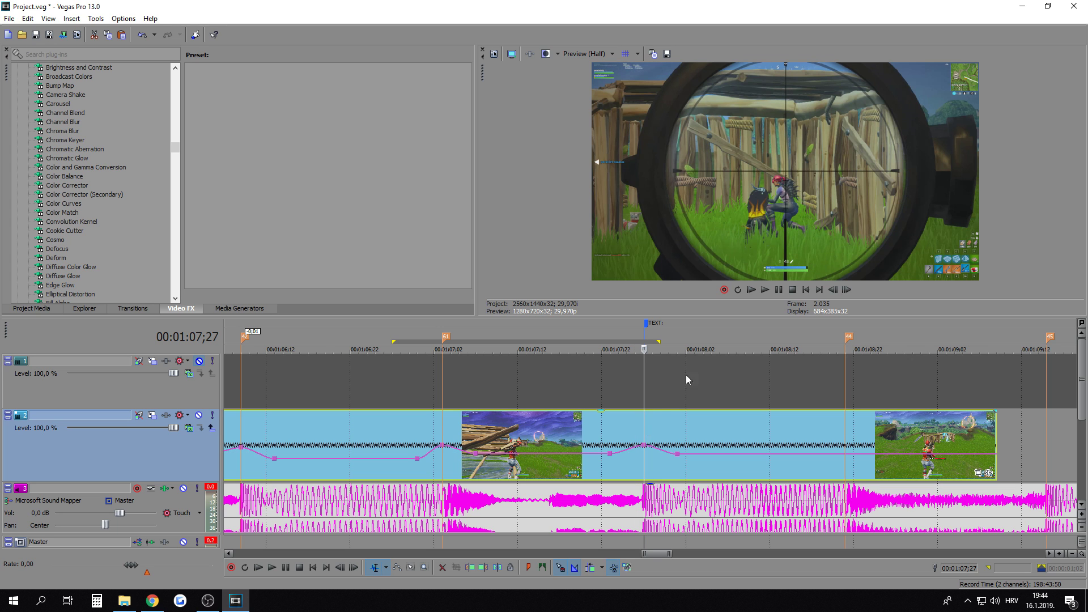
key("Left")
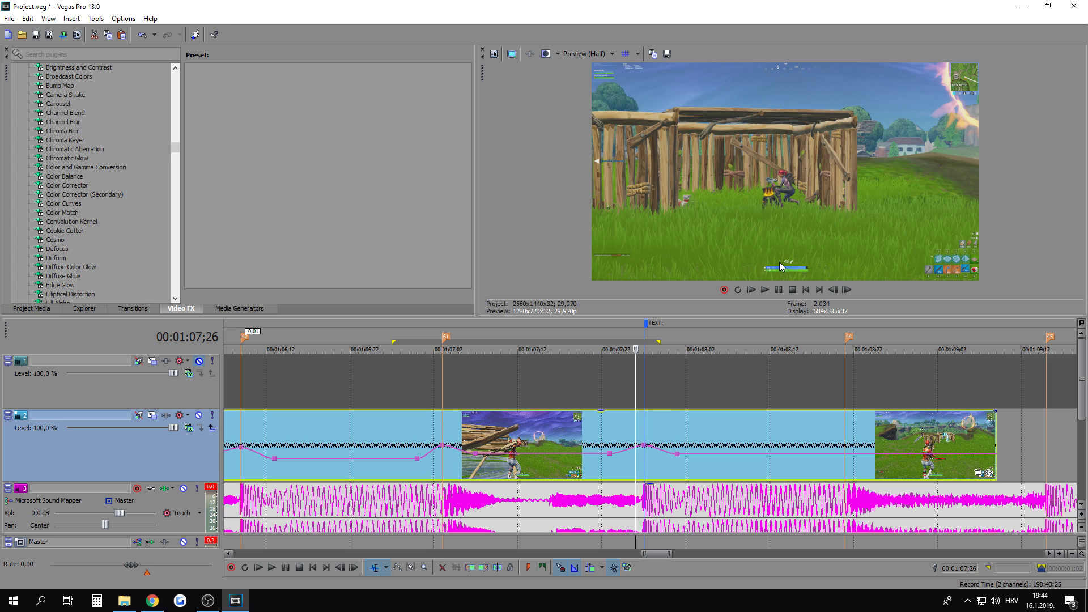
key("Right")
Step: Examine the velocity peak at marker 40 in the previous clip by stepping frames and playing back the surrounding section
scroll(695, 430, "down", 4)
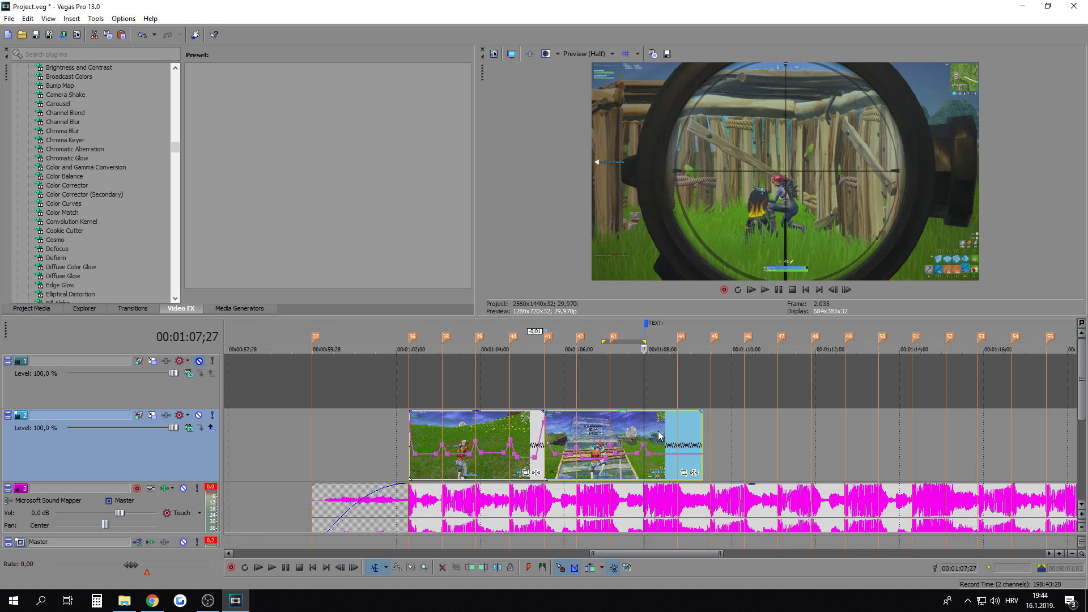
left_click(515, 399)
scroll(515, 399, "up", 5)
left_click(613, 399)
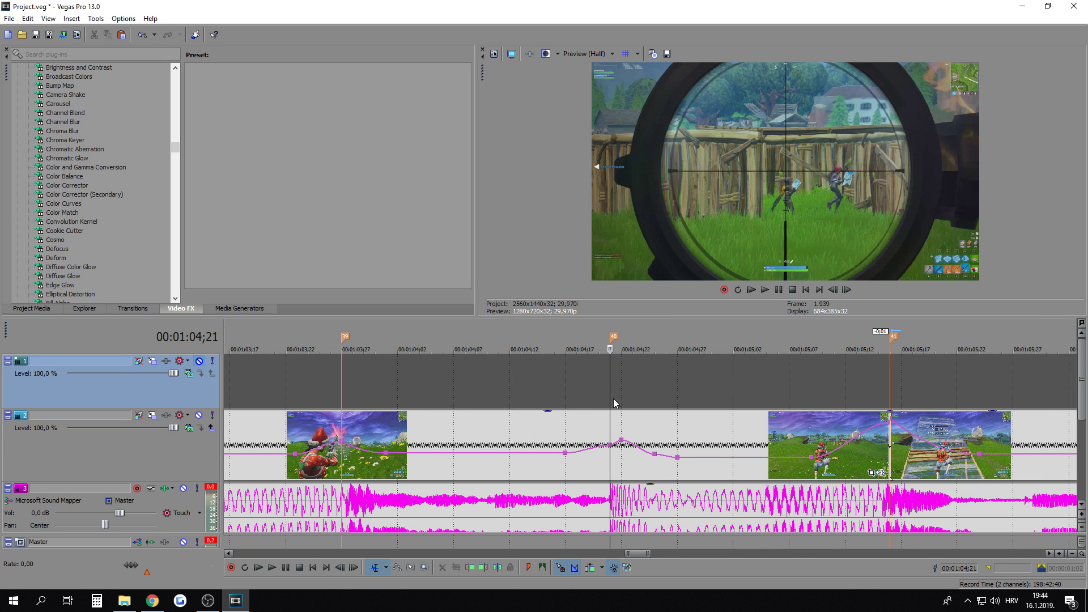
key("Right")
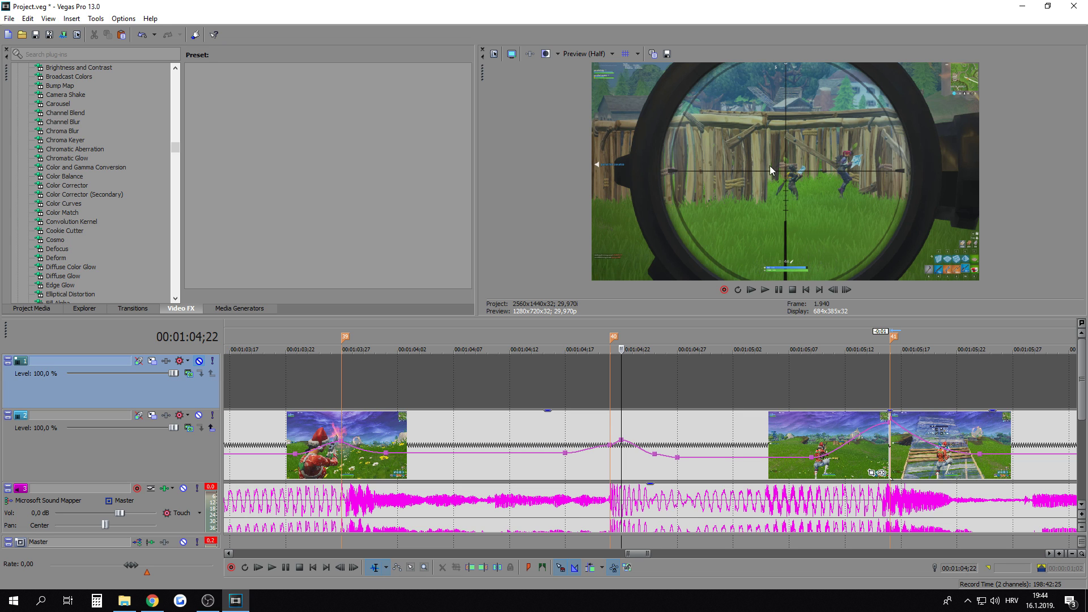
key("space")
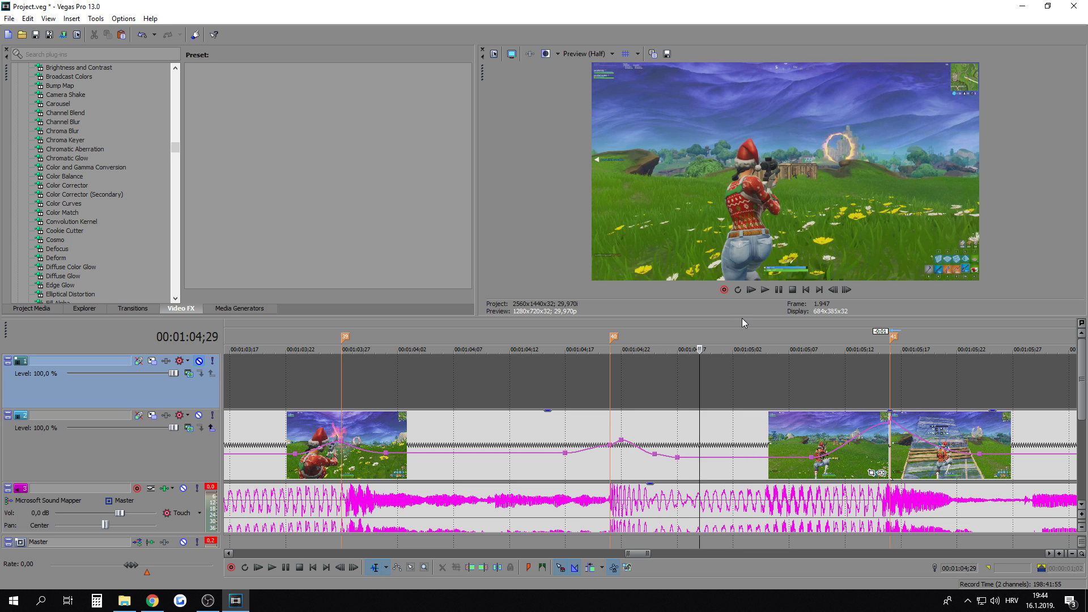
left_click_drag(451, 339, 609, 422)
left_click(607, 388)
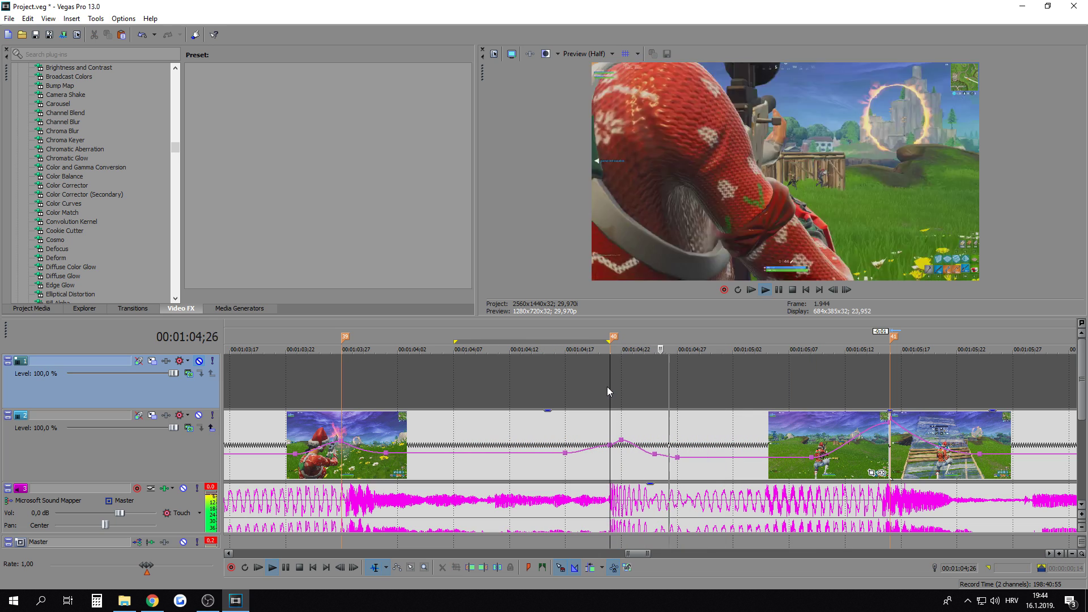
left_click_drag(556, 339, 759, 393)
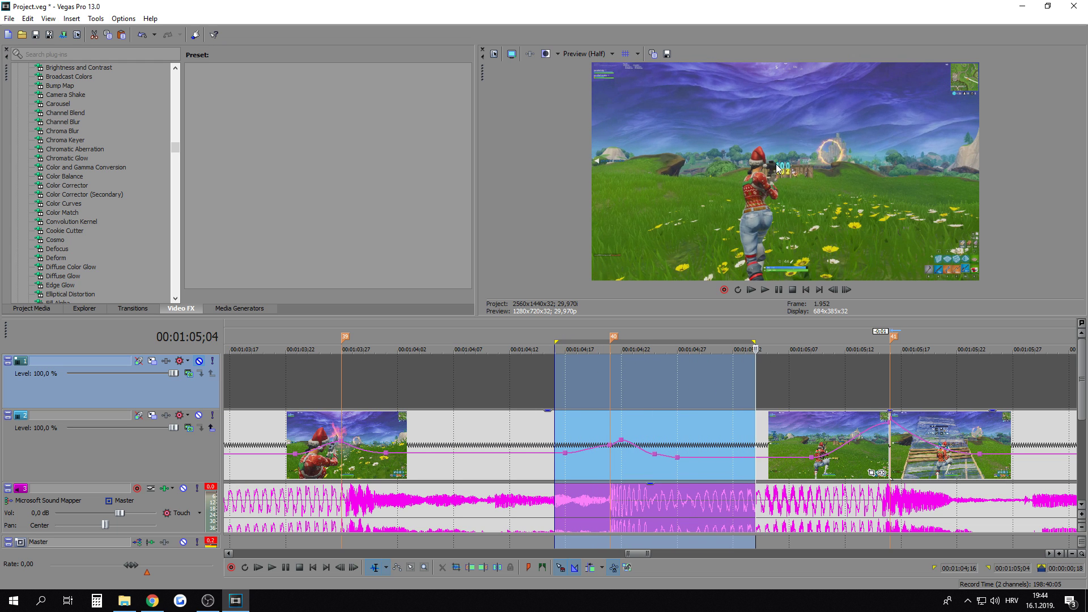
left_click_drag(633, 363, 849, 376)
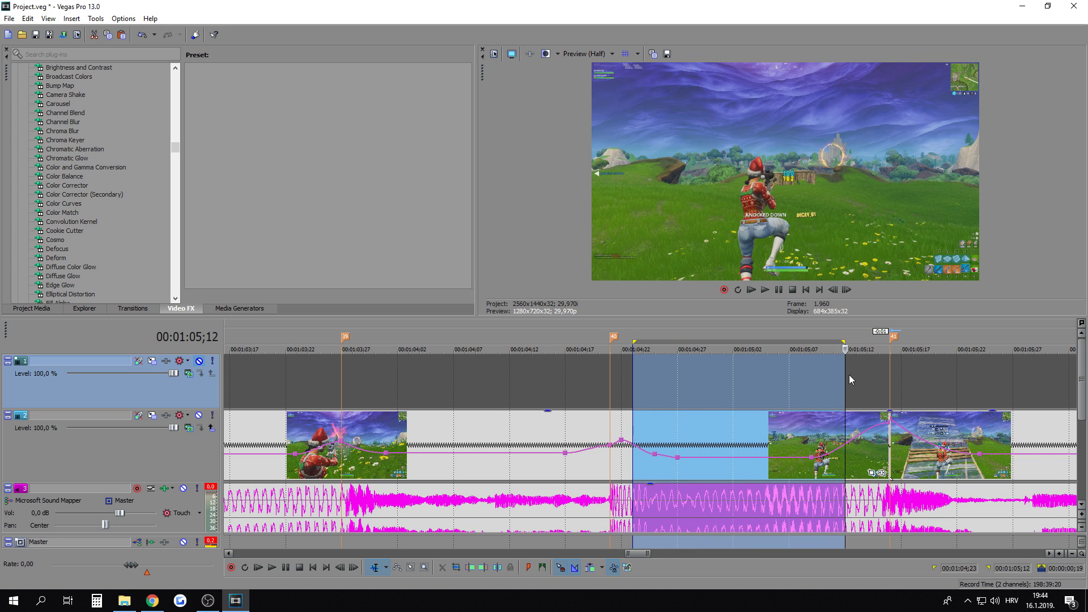
Step: Return to the TEXT marker and examine the frames immediately before and after it
scroll(849, 376, "down", 5)
left_click(799, 382)
scroll(799, 383, "up", 5)
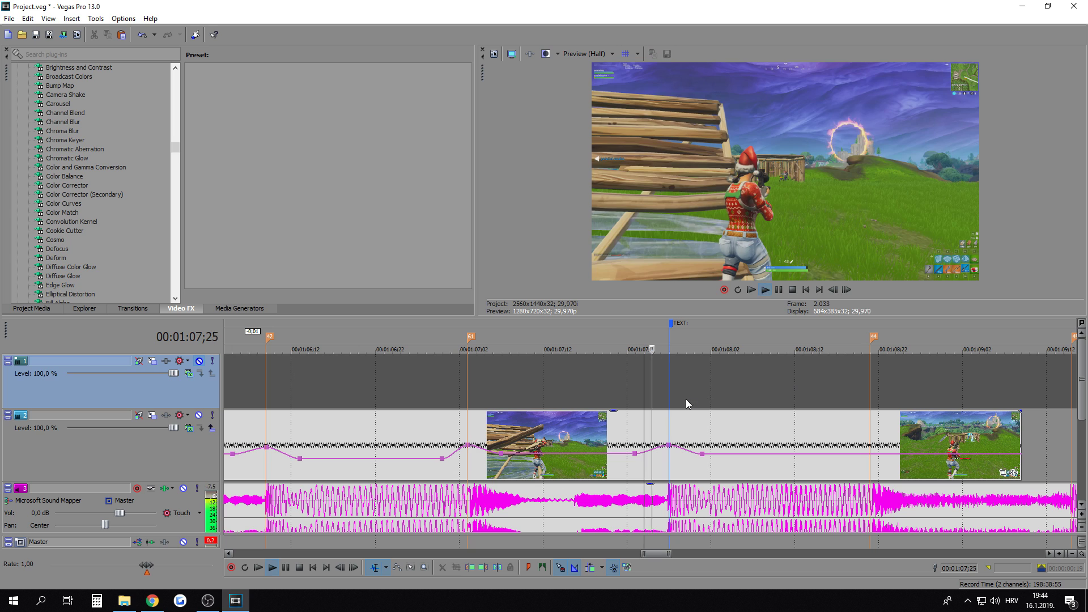
left_click(672, 426)
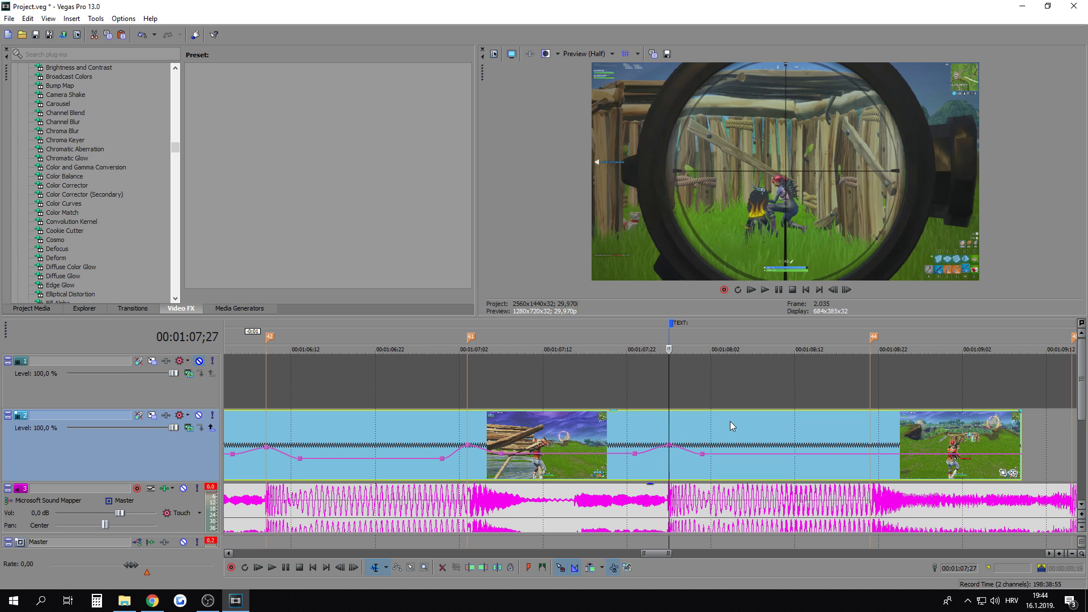
key("Right")
scroll(682, 440, "up", 1)
key("Right")
key("Left")
key("Left")
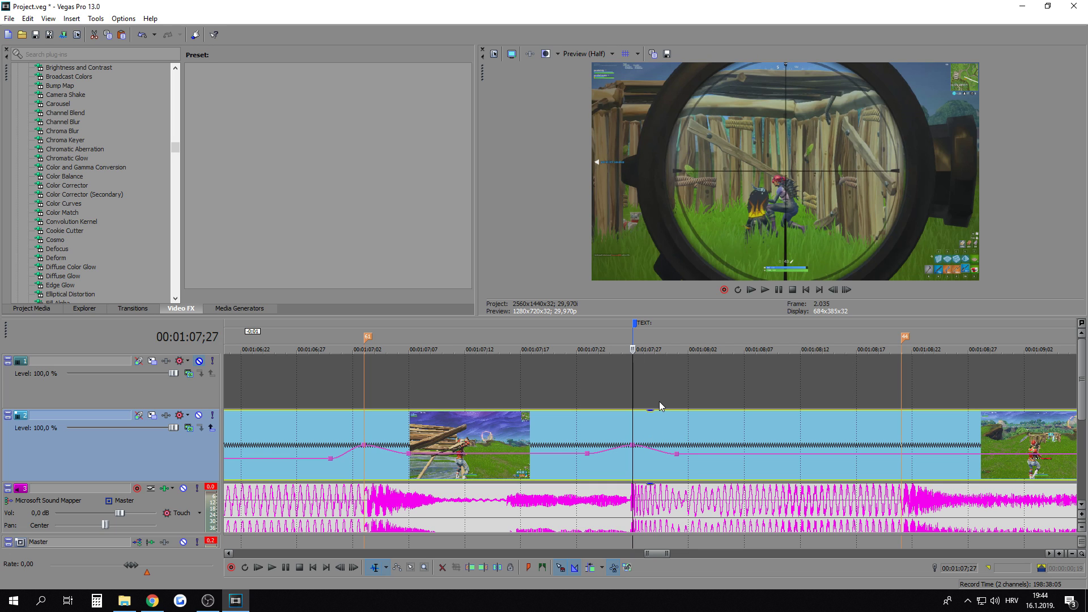
Step: Check the clip from 00:01:07;23 to 00:01:08;16 against the TEXT marker and play from just before it
left_click(588, 427)
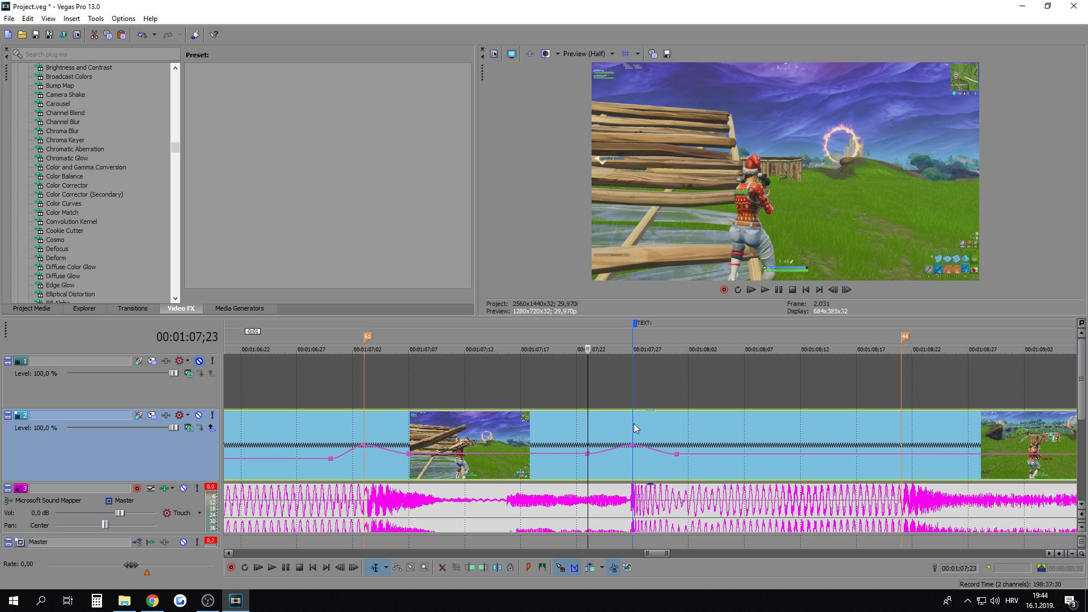
left_click(633, 424)
left_click(847, 430)
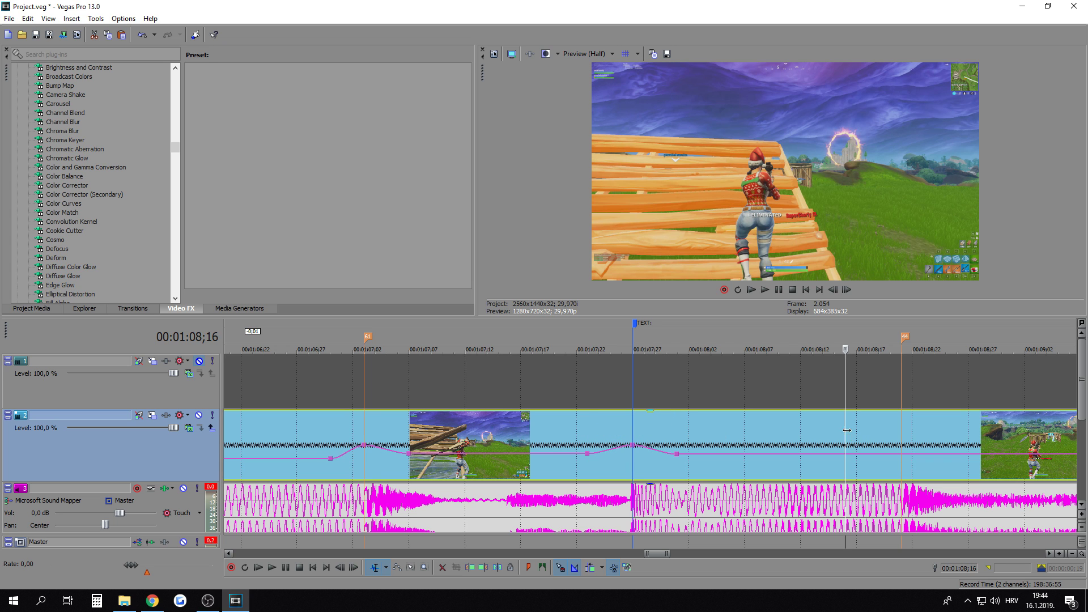
left_click(787, 430)
left_click(579, 426)
key("space")
key("space")
Step: Move the velocity peak from the TEXT marker one frame later to 00:01:07;28, raise it, and play back the result
left_click(635, 426)
scroll(635, 426, "up", 3)
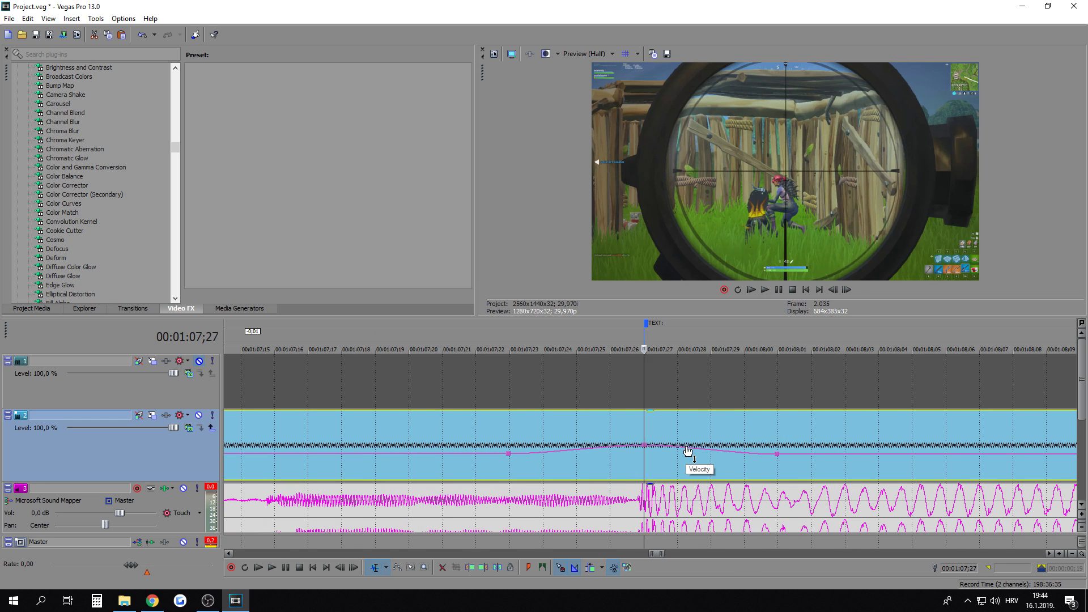
left_click(678, 451)
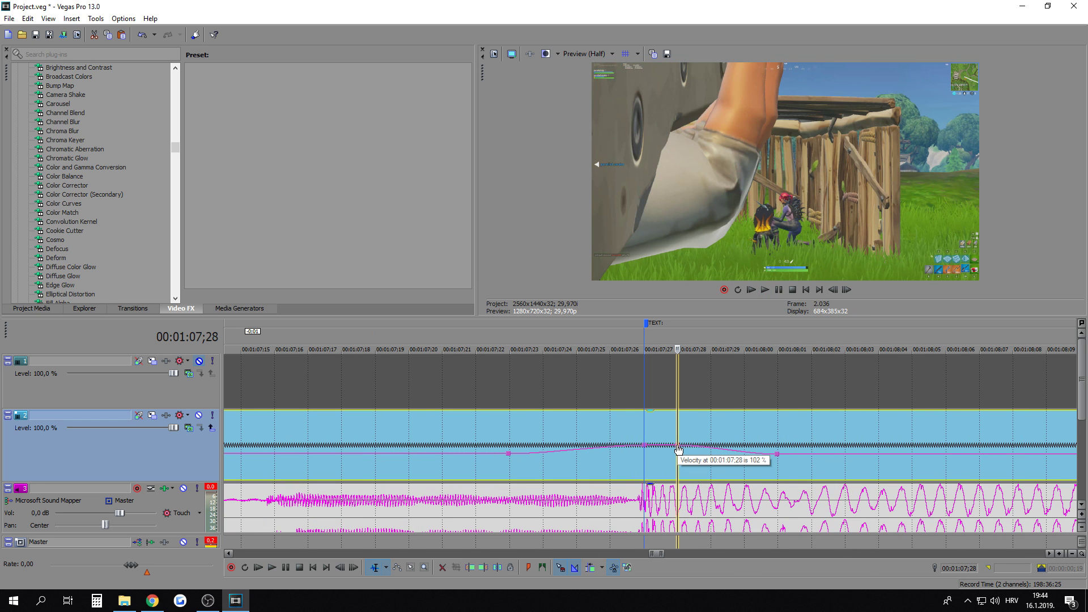
left_click_drag(679, 449, 680, 442)
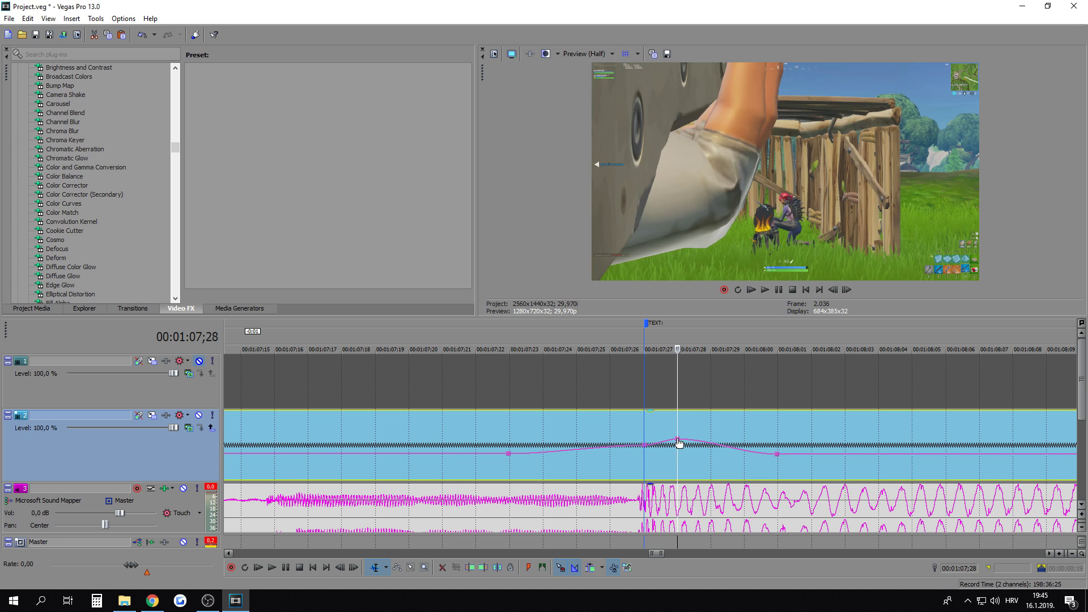
left_click_drag(510, 391, 730, 410)
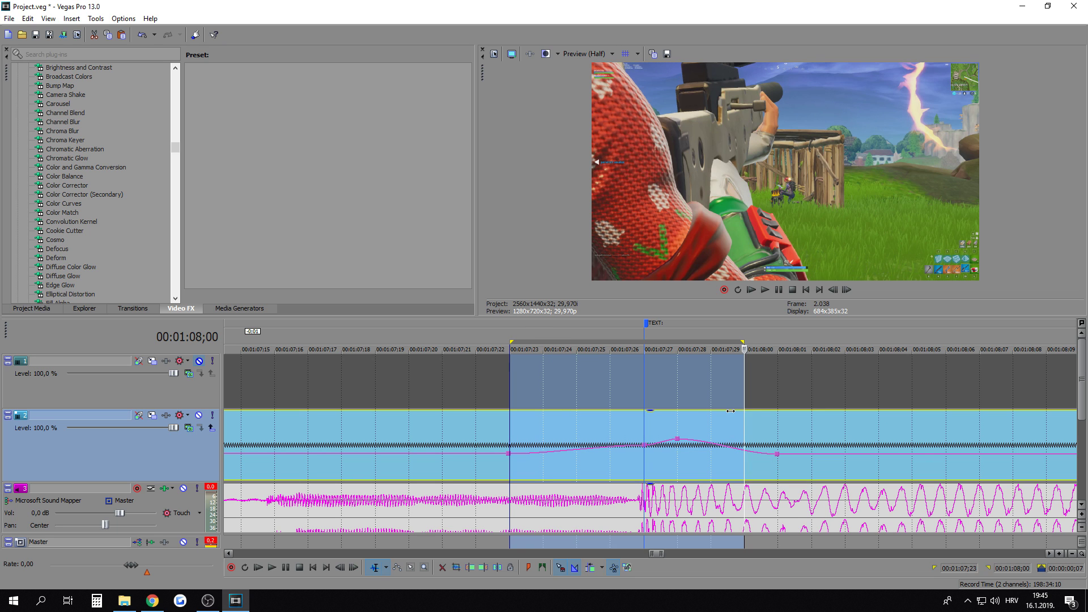
Step: Add a velocity point at 00:01:08;03 and lower it slightly below the preceding point
left_click(678, 427)
key("Right")
key("Right")
key("Right")
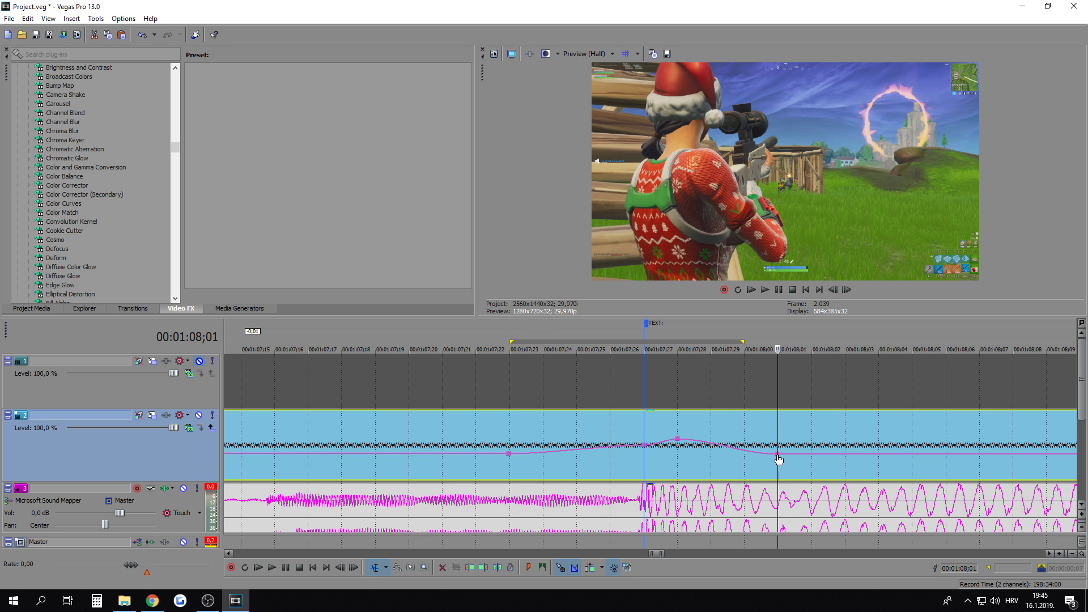
mouse_move(779, 455)
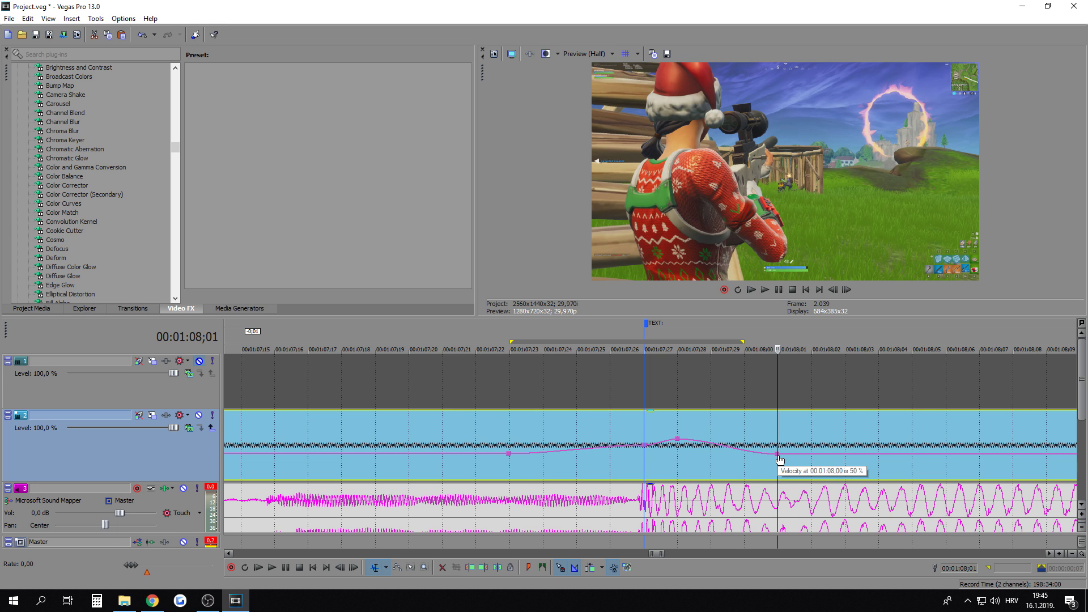
key("Right")
key("Right")
key("Right")
key("Left")
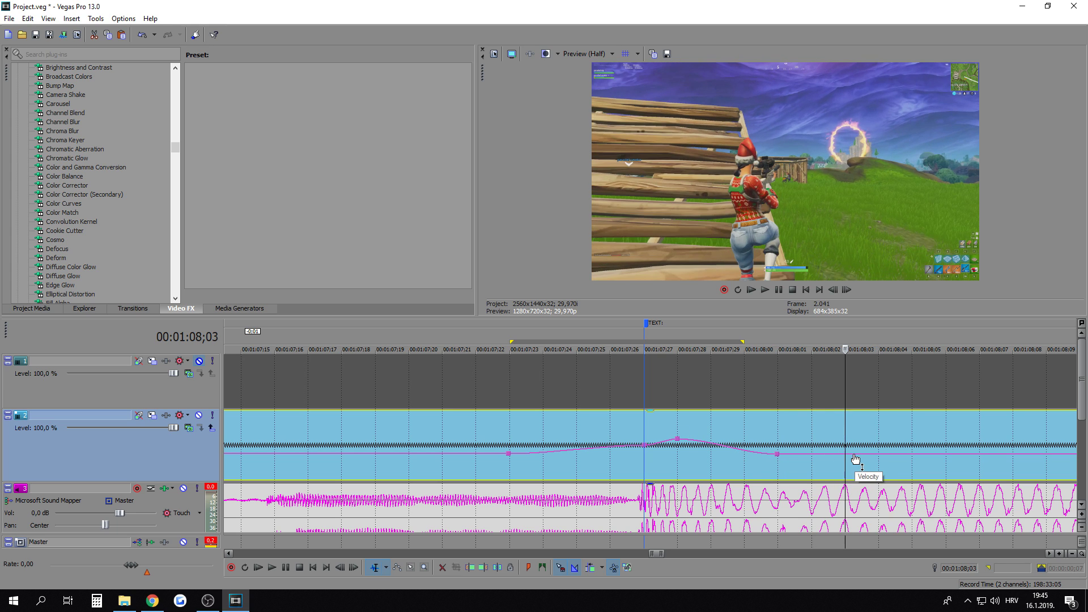
double_click(845, 453)
right_click(845, 453)
left_click(883, 306)
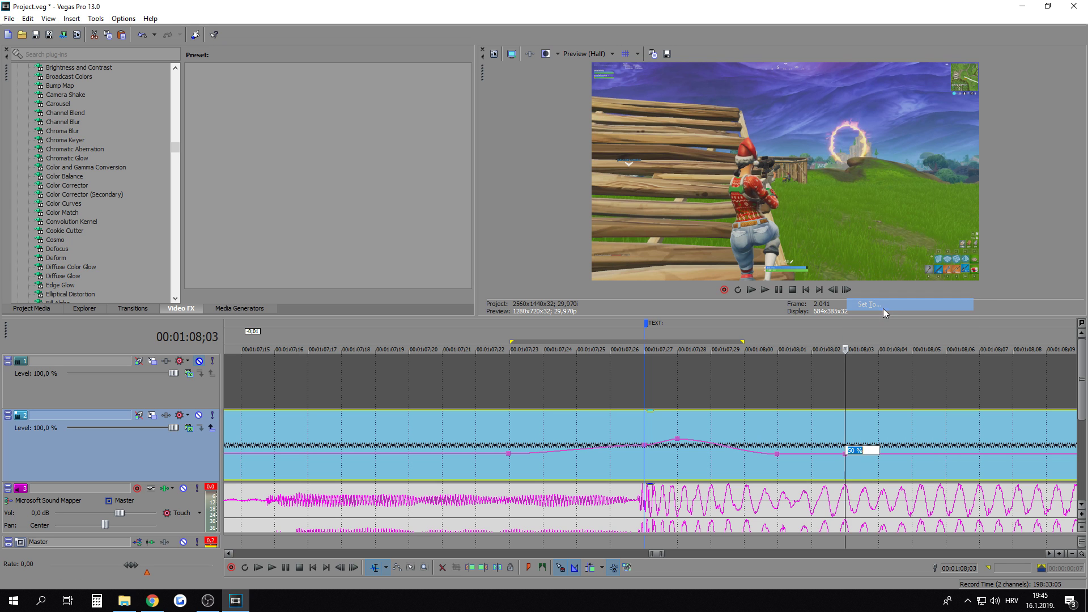
left_click(797, 370)
right_click(844, 456)
left_click(861, 324)
Step: Play back the section leading into the TEXT marker and check the frame at the velocity peak
scroll(788, 389, "down", 5)
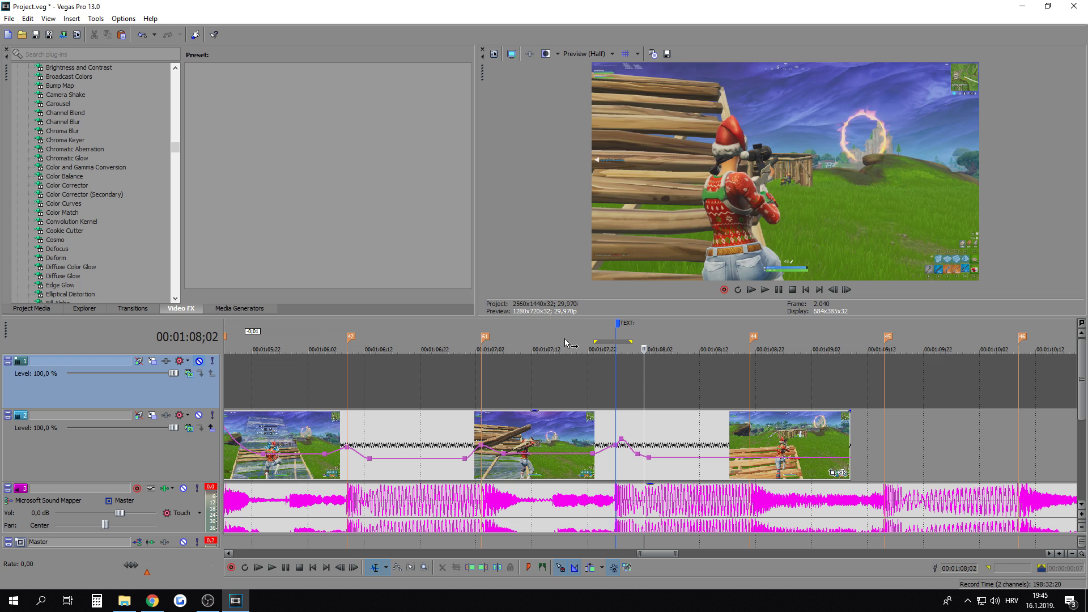
left_click_drag(527, 340, 619, 417)
left_click(617, 419)
key("Right")
key("Right")
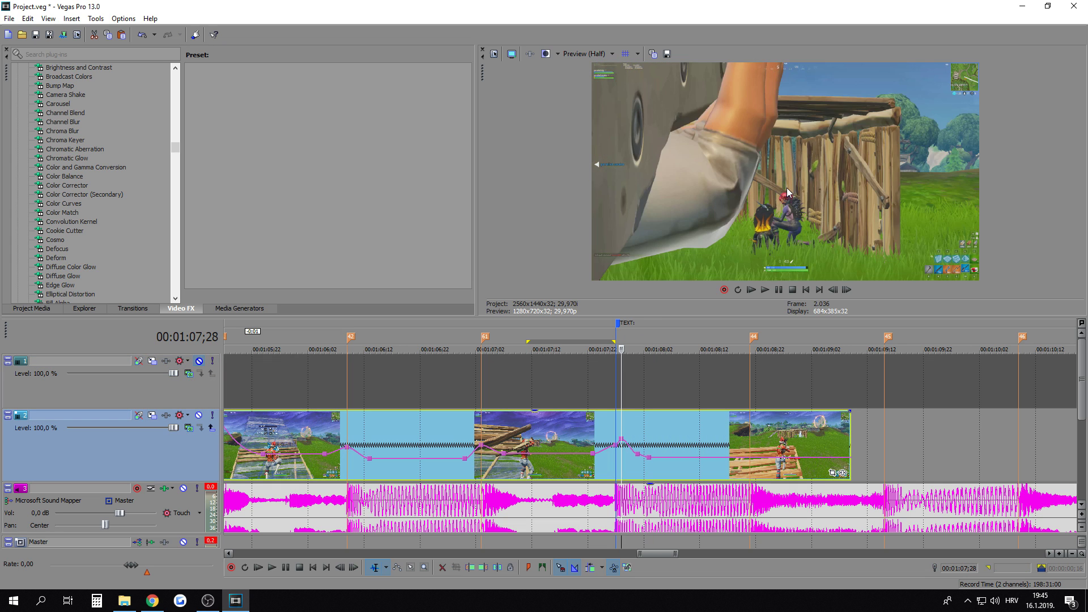
Step: Step through the frames from the velocity peak to marker 44 and examine the shot there
key("Right")
key("Right")
key("Right")
key("Right")
key("Right")
key("Right")
key("Right")
key("Right")
key("Right")
key("Right")
key("Right")
key("Right")
key("Right")
key("Right")
key("Right")
key("Right")
key("Right")
key("Right")
key("Right")
key("Right")
key("Right")
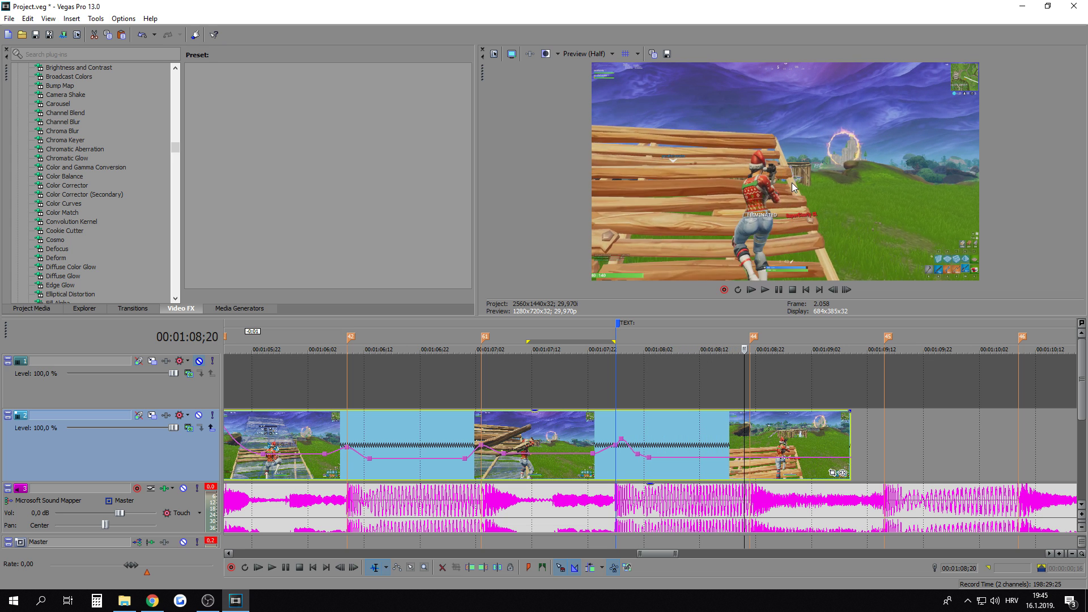
key("Right")
key("Right")
key("Left")
key("Left")
scroll(749, 437, "up", 4)
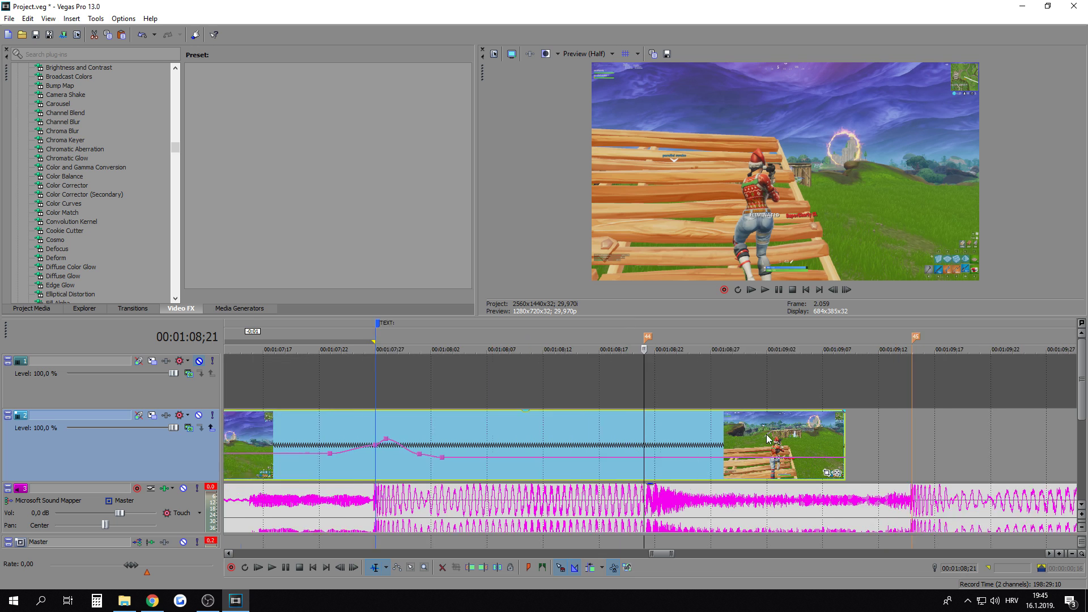
Step: Add velocity points at 00:01:08;17, four frames before marker 44, and about five frames after the marker
key("Left")
key("Left")
key("Left")
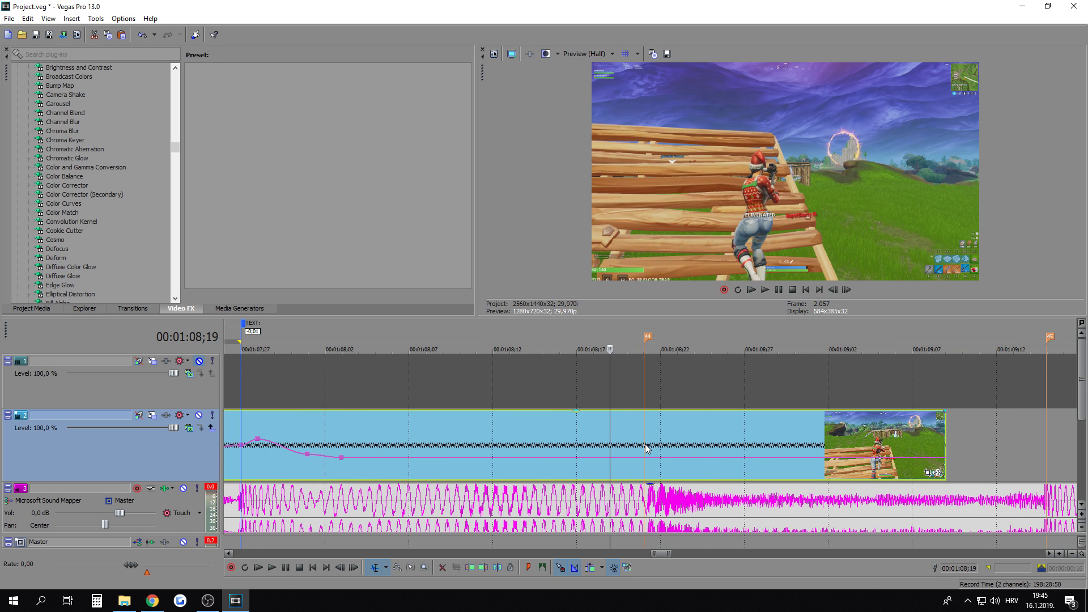
double_click(577, 458)
key("Right")
key("Right")
key("Right")
key("Right")
key("Right")
key("Right")
key("Right")
key("Right")
key("Right")
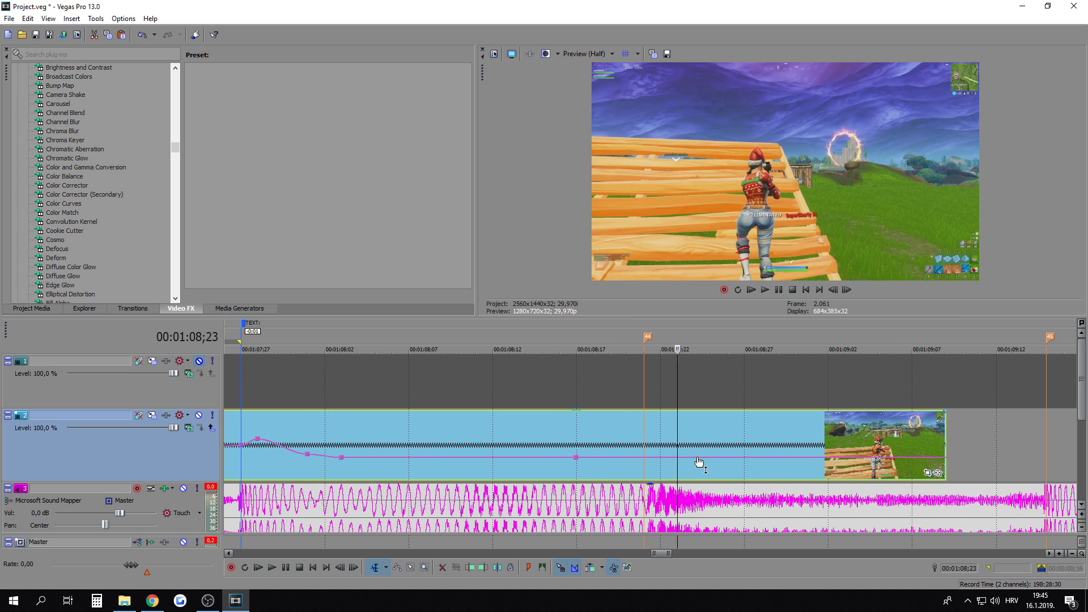
double_click(725, 458)
Step: Raise the velocity curve into a peak at marker 44, between the two surrounding low points
key("Left")
key("Left")
key("Left")
key("Left")
key("Left")
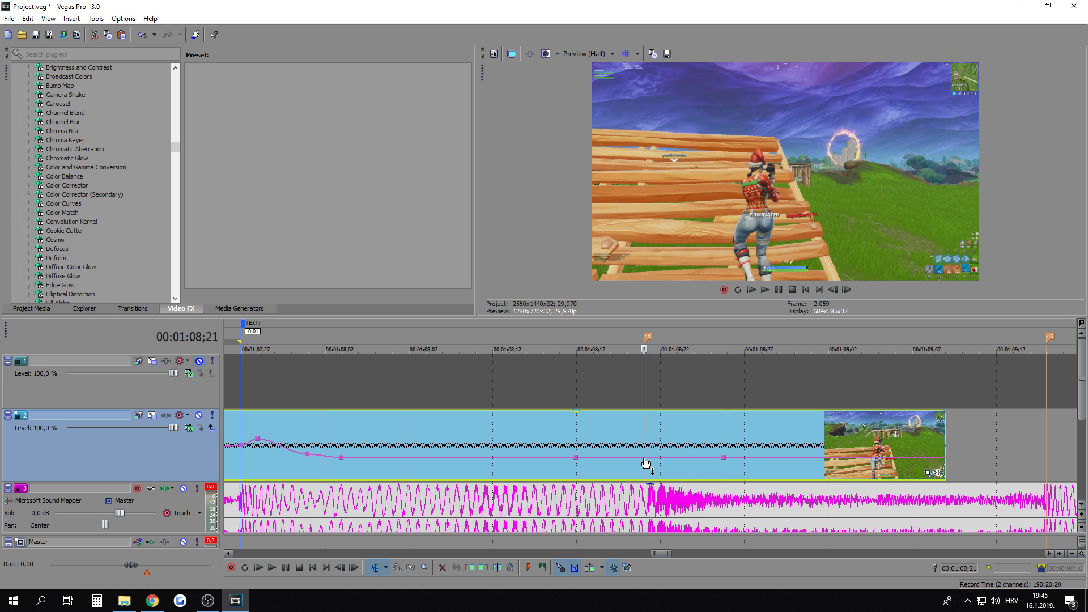
left_click_drag(646, 463, 653, 453)
Step: Extend the clip's end to marker 45 and add a velocity point at 00:01:09;06
left_click_drag(944, 440, 1044, 439)
key("Left")
key("Left")
key("Left")
key("Left")
key("Left")
key("Left")
key("Left")
double_click(898, 459)
Step: Raise the velocity curve to its maximum at the clip's end and set the rising segment to Slow Fade
double_click(1003, 459)
left_click_drag(1003, 459, 1081, 403)
right_click(995, 427)
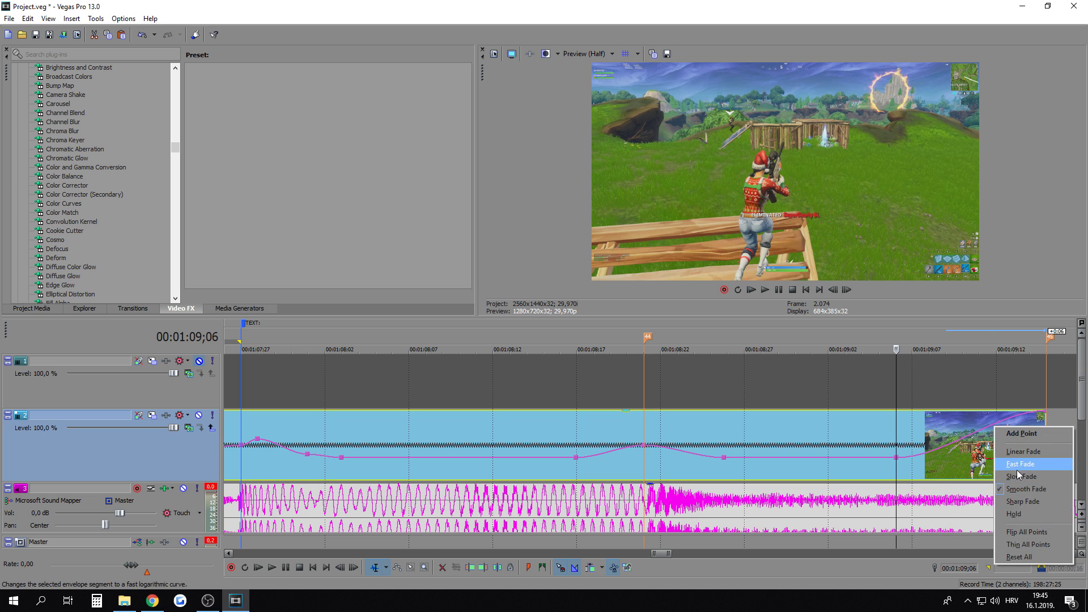
left_click(1018, 470)
Step: Play back the sections around the TEXT marker and marker 44 to check how the velocity changes match the beats
scroll(809, 437, "down", 5)
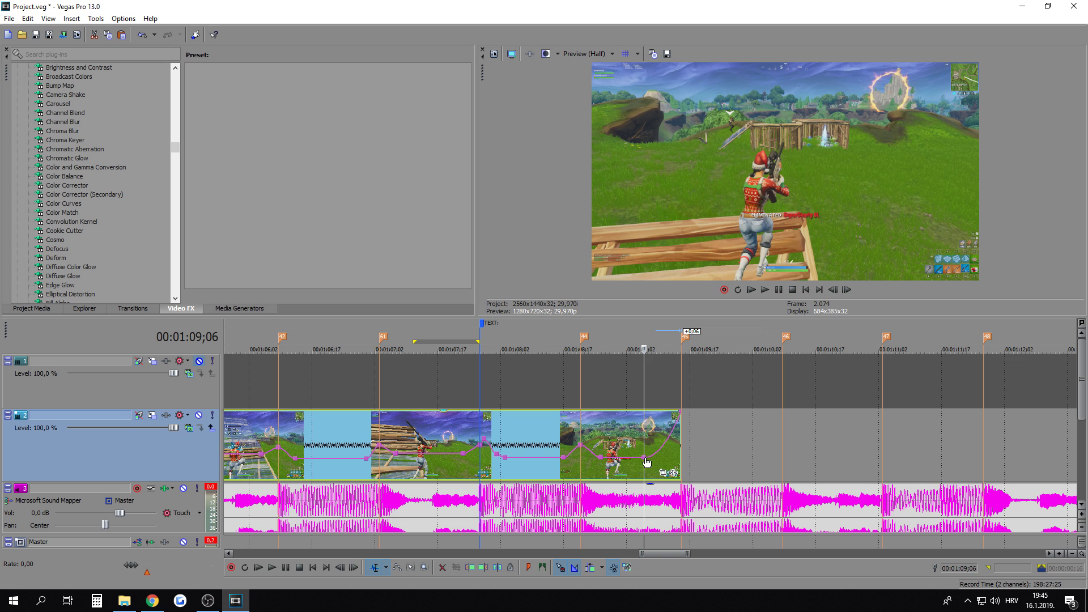
left_click_drag(333, 340, 733, 447)
scroll(733, 447, "down", 3)
left_click(590, 448)
scroll(601, 448, "down", 1)
scroll(624, 448, "up", 2)
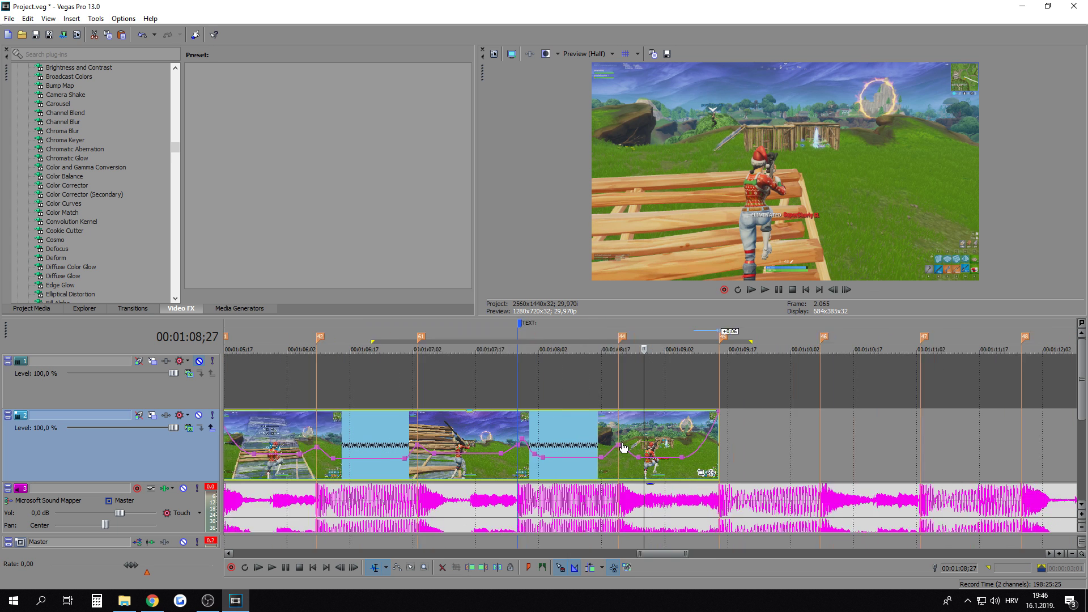
left_click(621, 437)
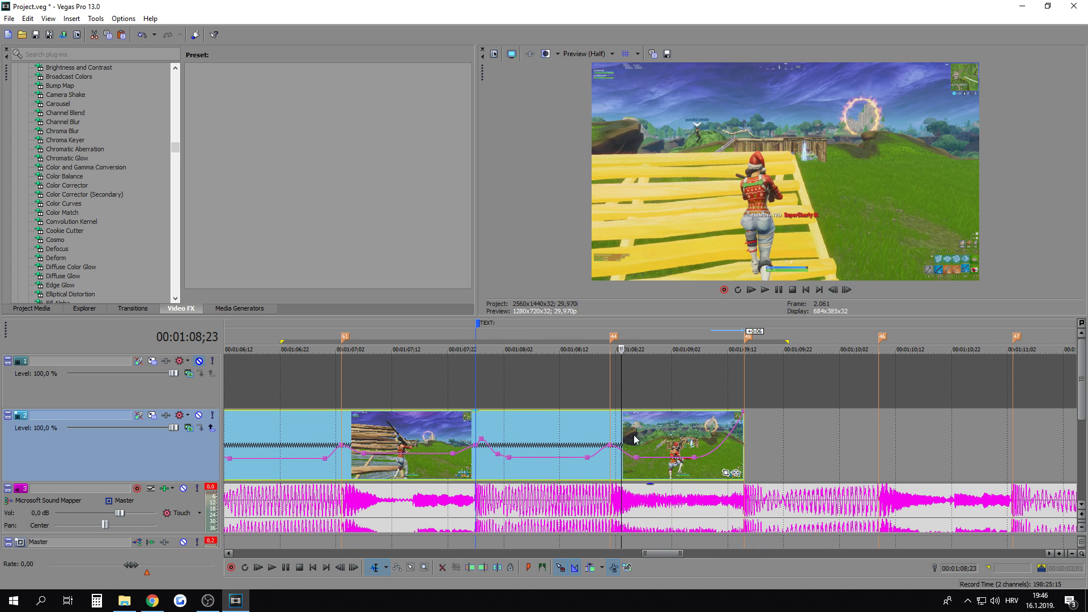
left_click(549, 434)
left_click_drag(420, 339, 594, 418)
left_click(579, 440)
Step: Set the two low velocity points between markers 44 and 45 to 50% Forward Velocity
left_click(637, 458)
right_click(636, 458)
left_click(711, 263)
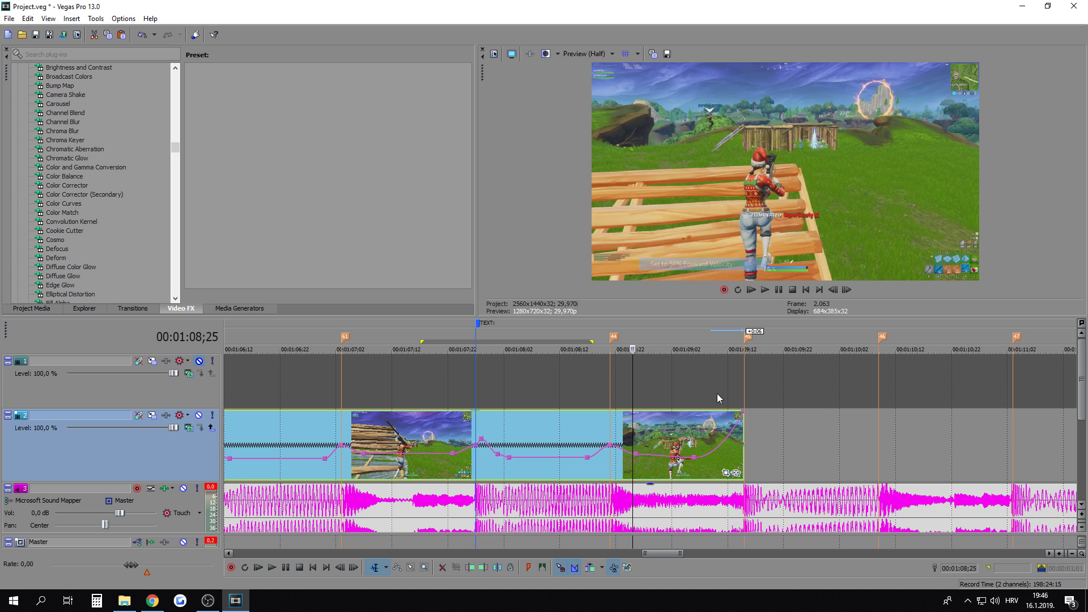
right_click(694, 454)
left_click(737, 263)
Step: Play back the range from 00:01:08;07 to 00:01:09;29 to check the clip's ending
left_click_drag(535, 340, 586, 374)
left_click_drag(535, 340, 826, 426)
scroll(825, 423, "down", 7)
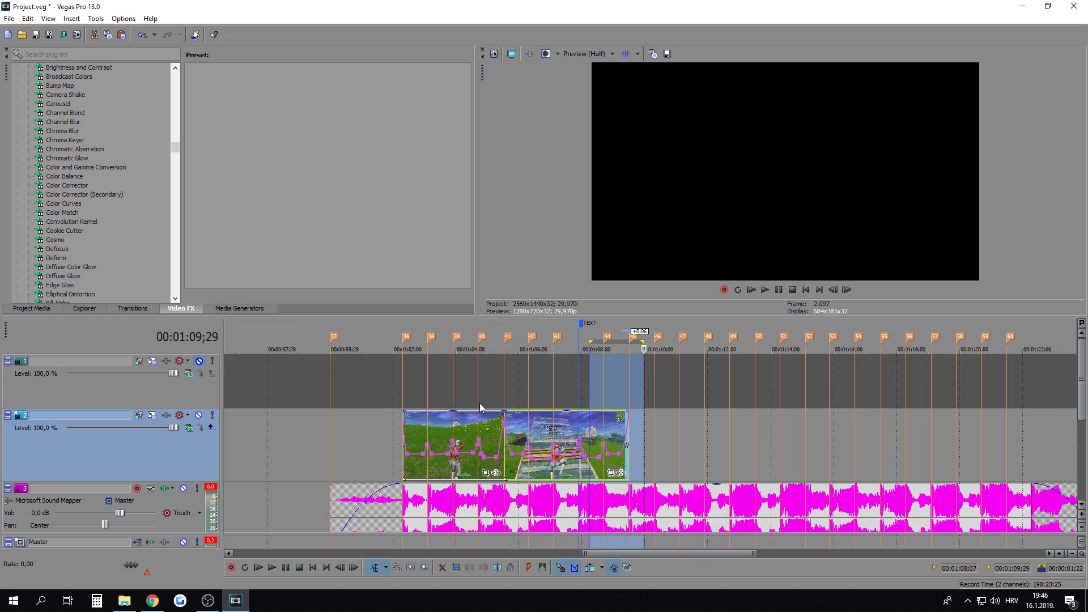
Step: Play back the whole edited section from marker 37 at 00:00:59;28 to 00:01:10;09
left_click_drag(332, 330, 657, 392)
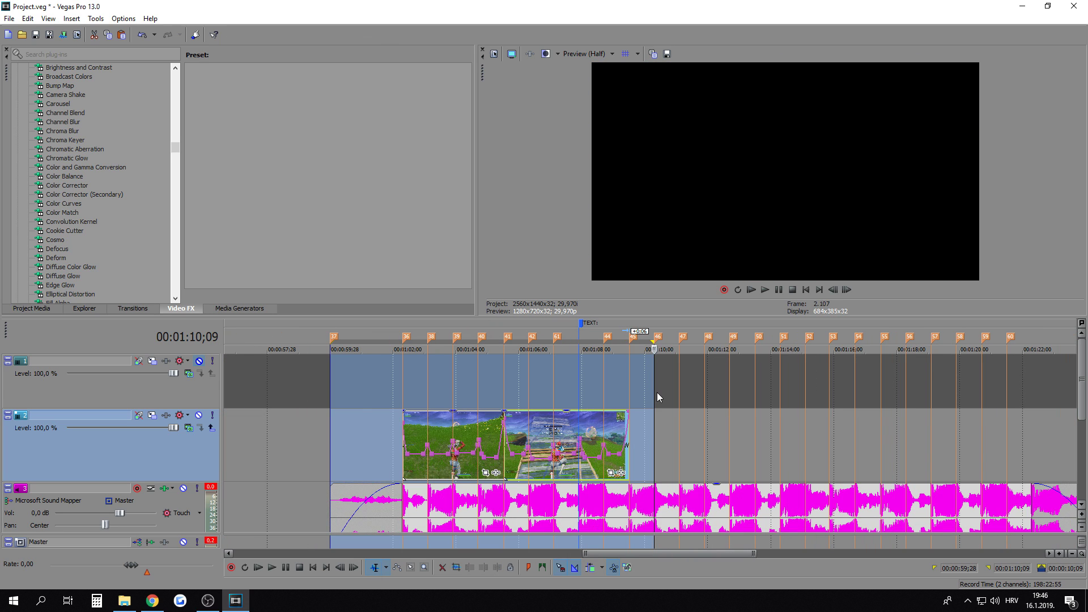
key("space")
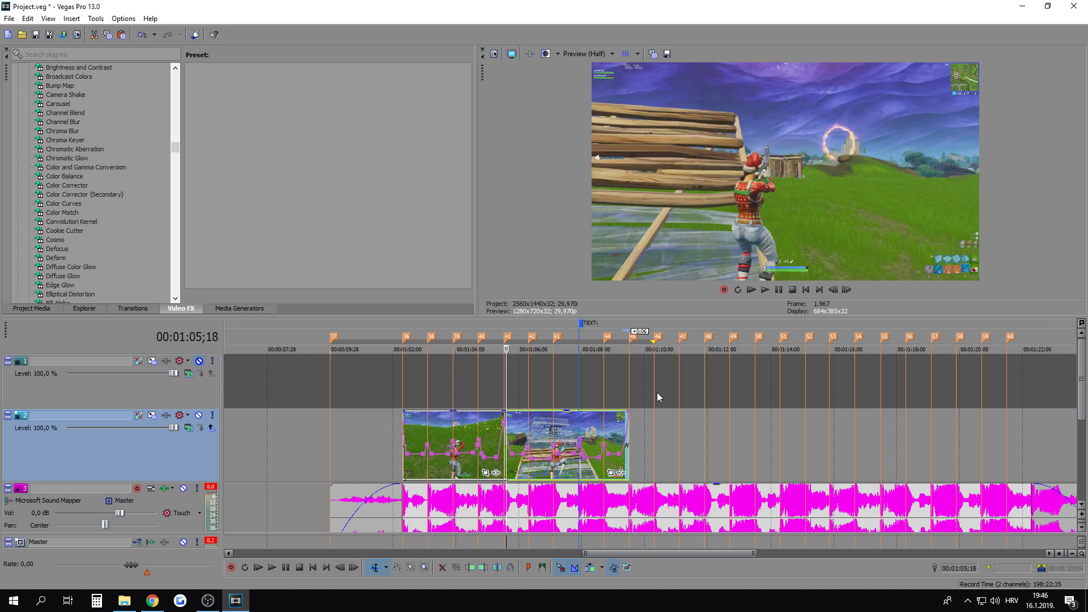
key("space")
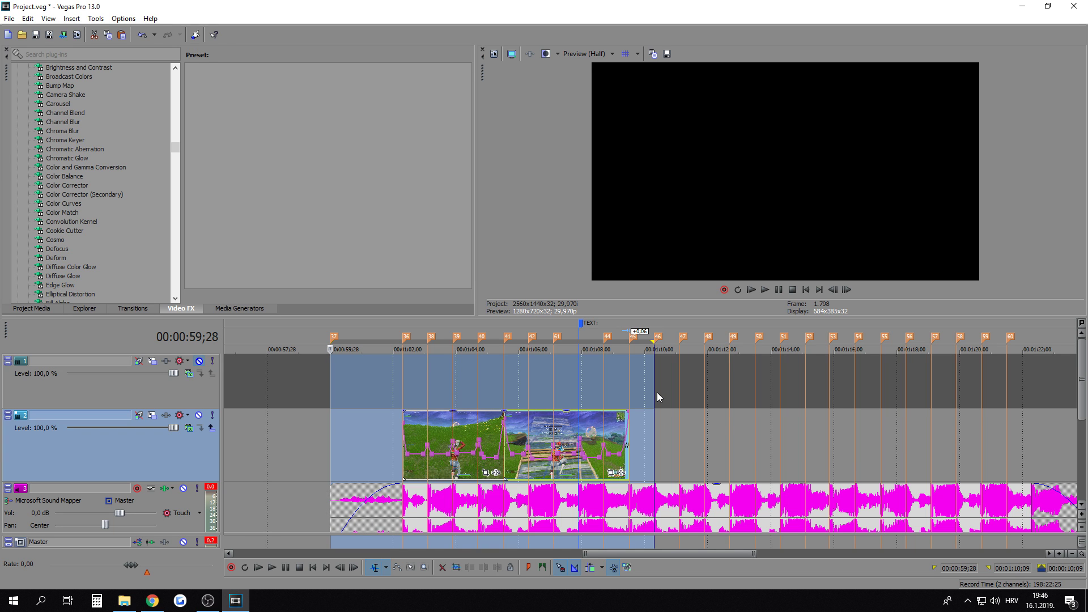
key("space")
key("space")
key("space")
left_click(574, 394)
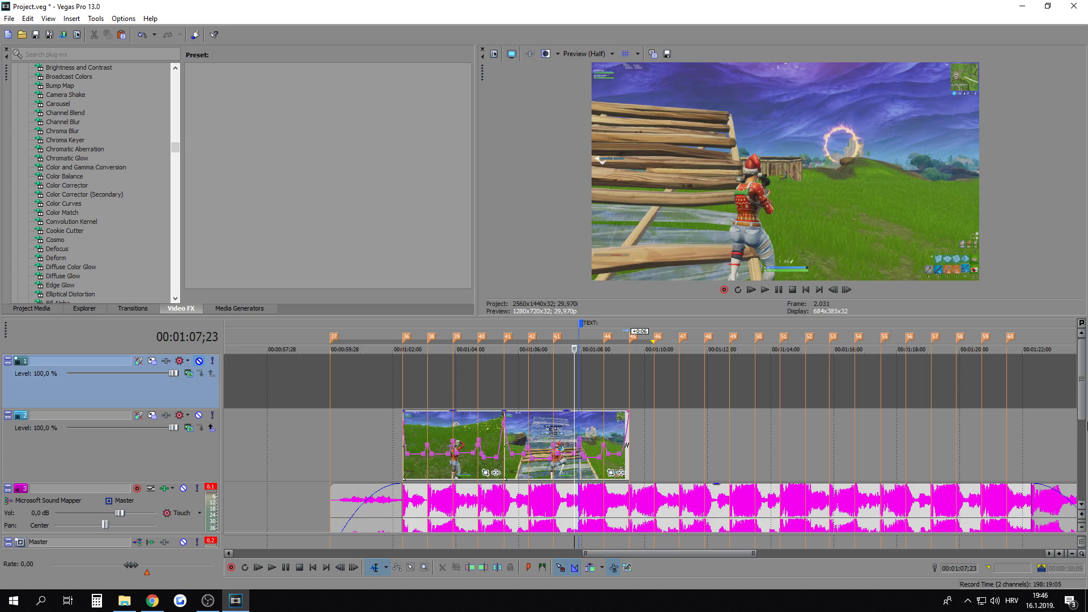
Step: Check the recording in OBS and return to the Vegas Pro timeline with both montage sections in view
left_click_drag(1084, 397, 1083, 422)
scroll(744, 453, "down", 4)
left_click(208, 601)
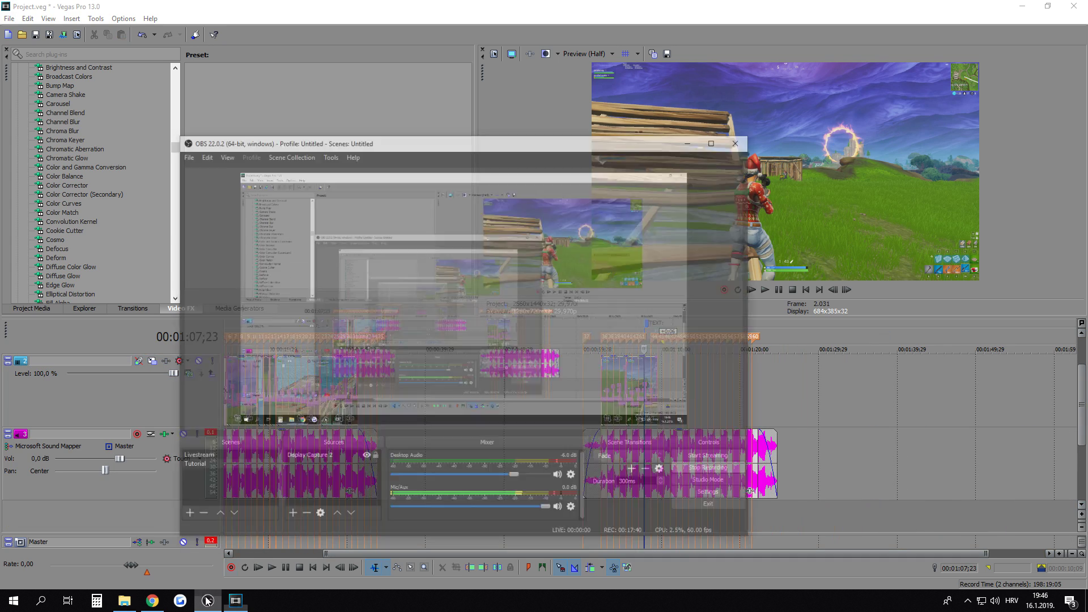
left_click(207, 601)
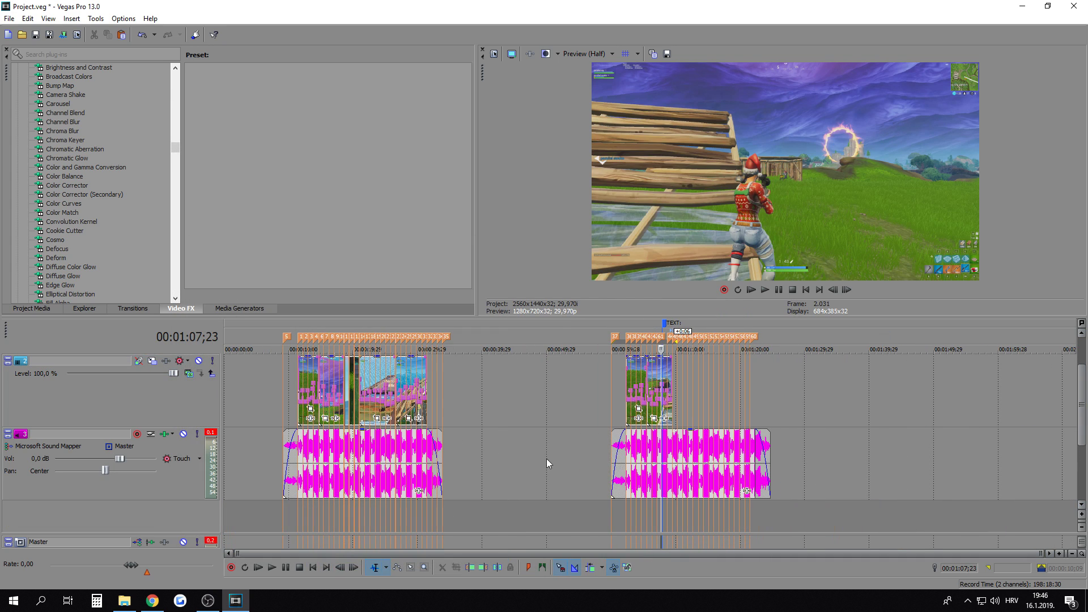
Step: Examine the clips and velocity envelopes in the first montage section, especially the clip starting at marker 14
left_click(398, 379)
scroll(398, 379, "up", 3)
scroll(615, 423, "down", 1)
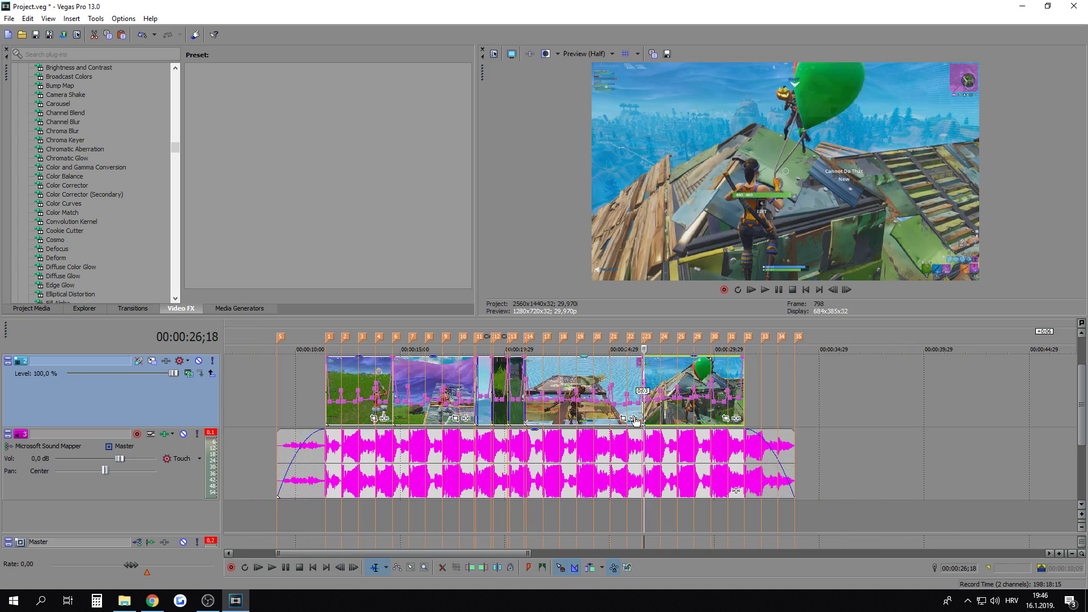
left_click(563, 381)
scroll(564, 381, "up", 4)
scroll(672, 396, "down", 4)
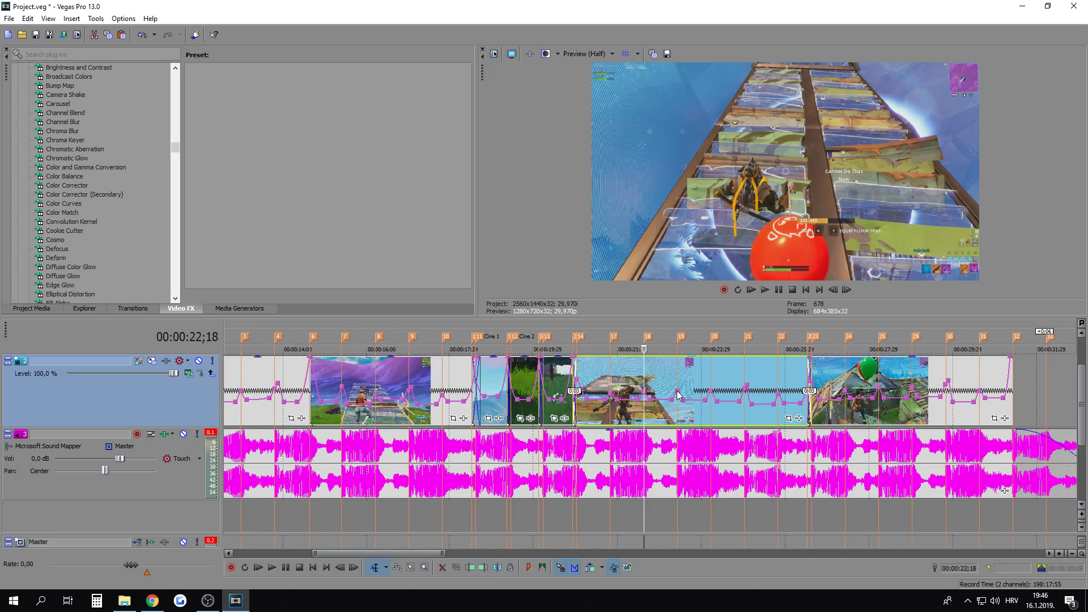
scroll(673, 395, "down", 3)
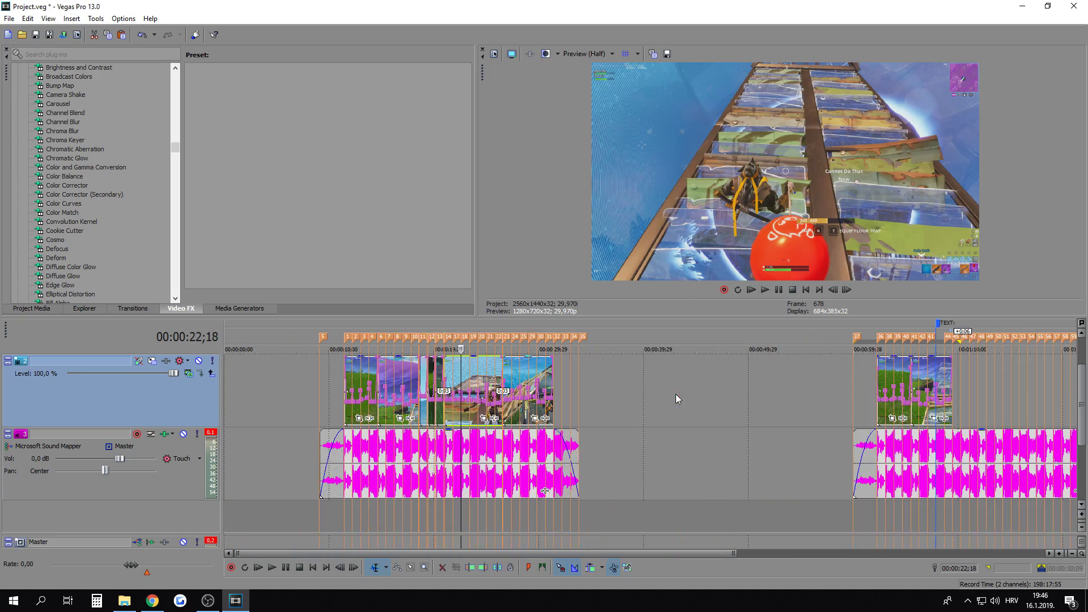
Step: Play back the second montage section from 00:01:01;27 to 00:01:09;29
left_click(906, 370)
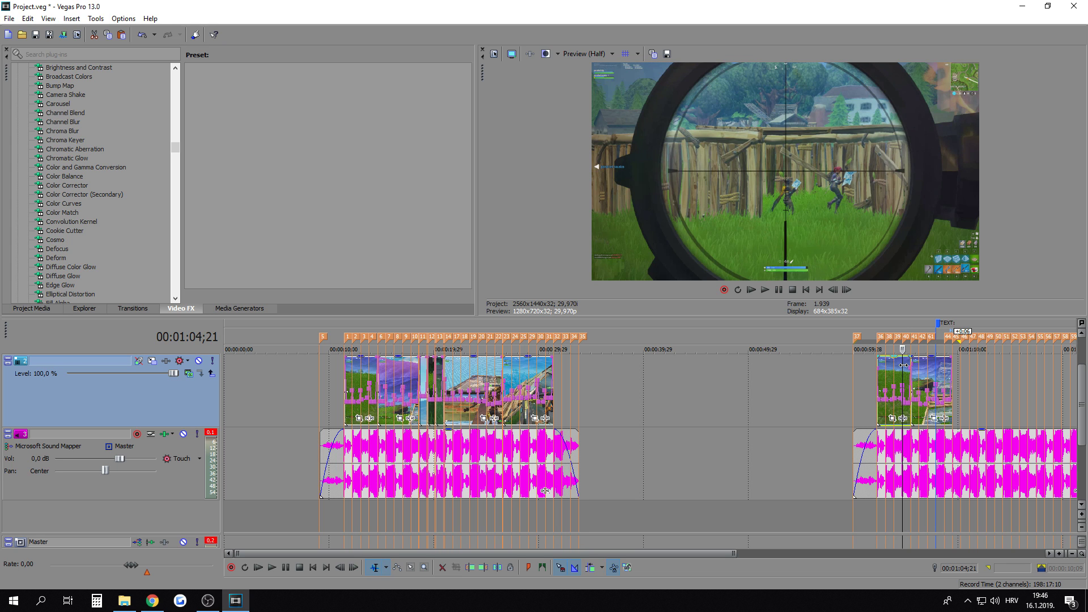
scroll(873, 379, "up", 4)
left_click_drag(468, 340, 976, 383)
scroll(504, 422, "down", 6)
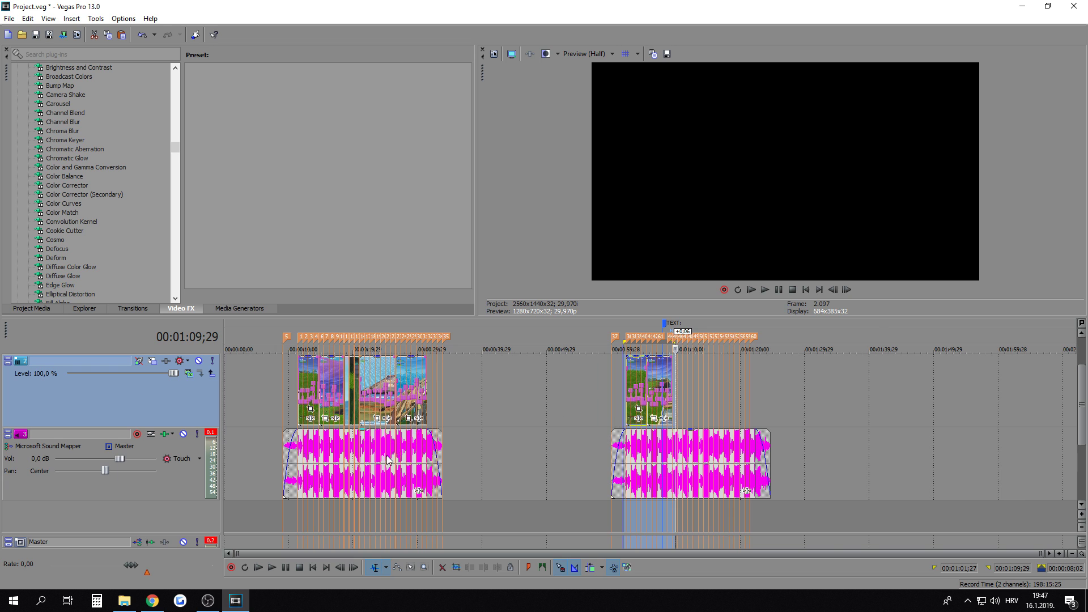
Step: Play back the first montage section over about 11 seconds, starting just before marker 14, and examine its velocity curve
left_click(389, 460)
scroll(389, 460, "up", 6)
scroll(663, 451, "down", 2)
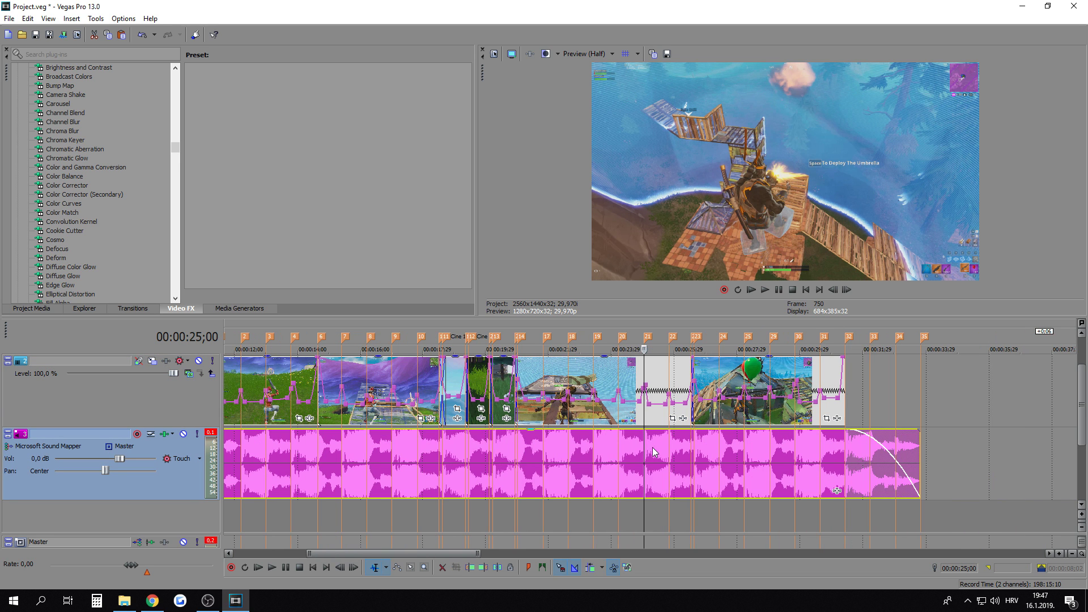
left_click_drag(509, 338, 562, 340)
left_click_drag(562, 392, 850, 400)
left_click(574, 445)
left_click(557, 459)
scroll(680, 454, "up", 3)
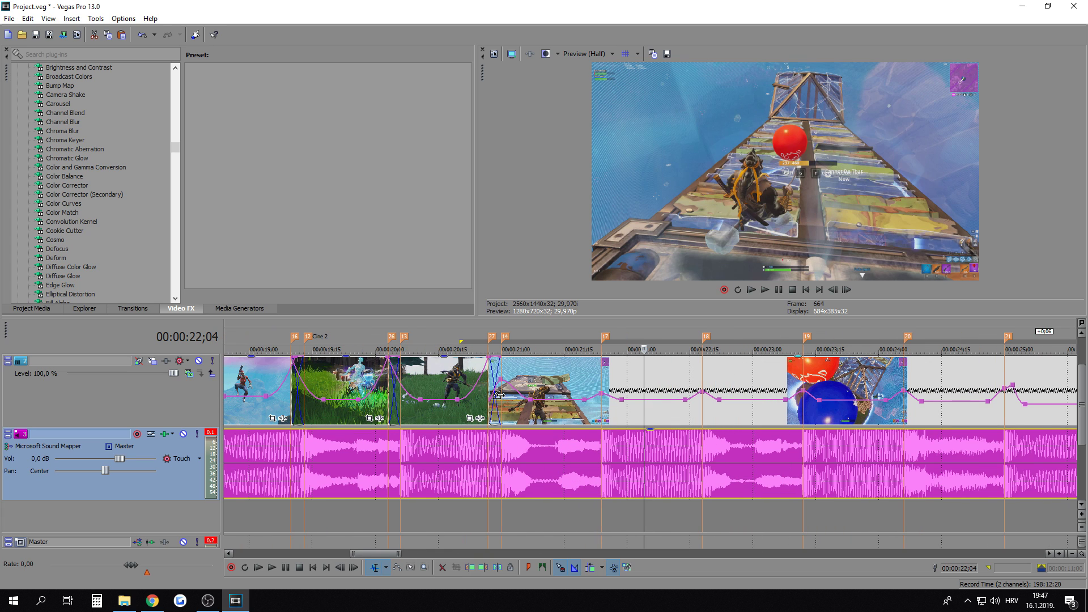
Step: Dismiss the desktop notification and examine the transition and velocity points around marker 14
scroll(499, 395, "down", 4)
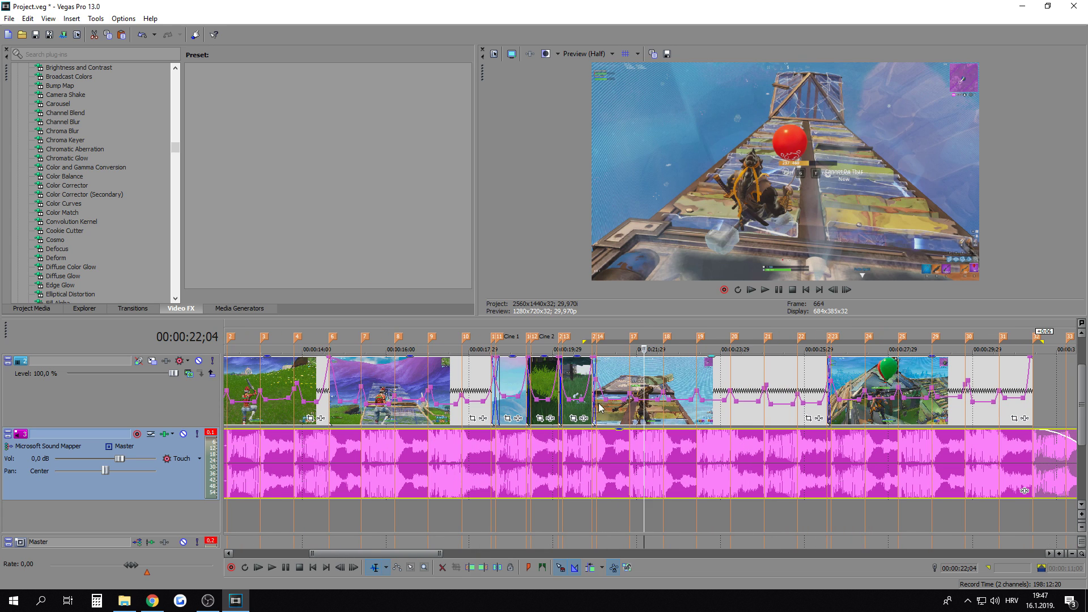
left_click(600, 407)
scroll(600, 407, "up", 5)
left_click(1034, 565)
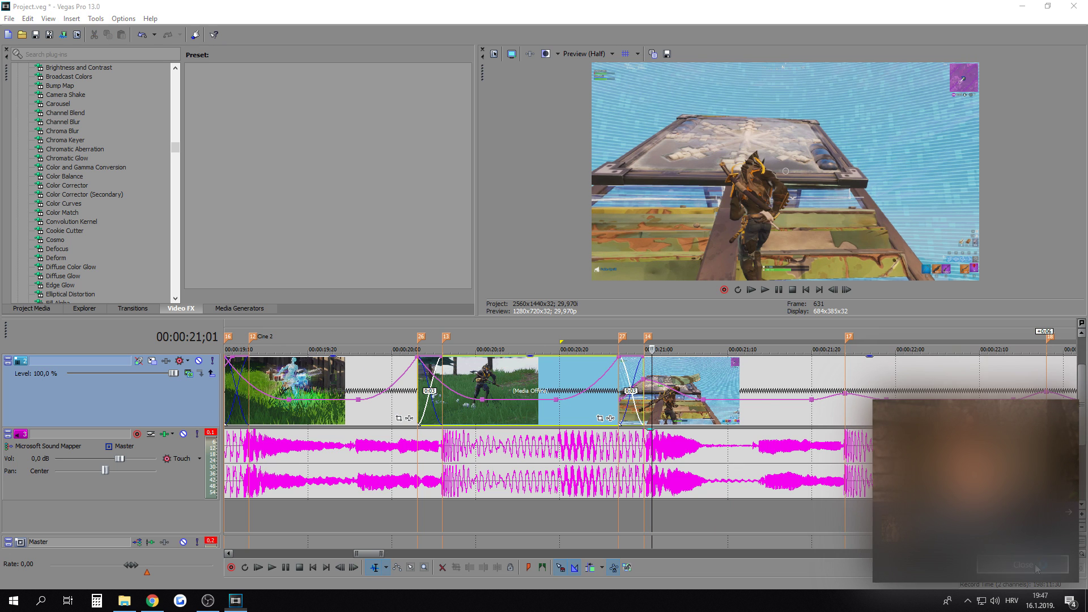
key("space")
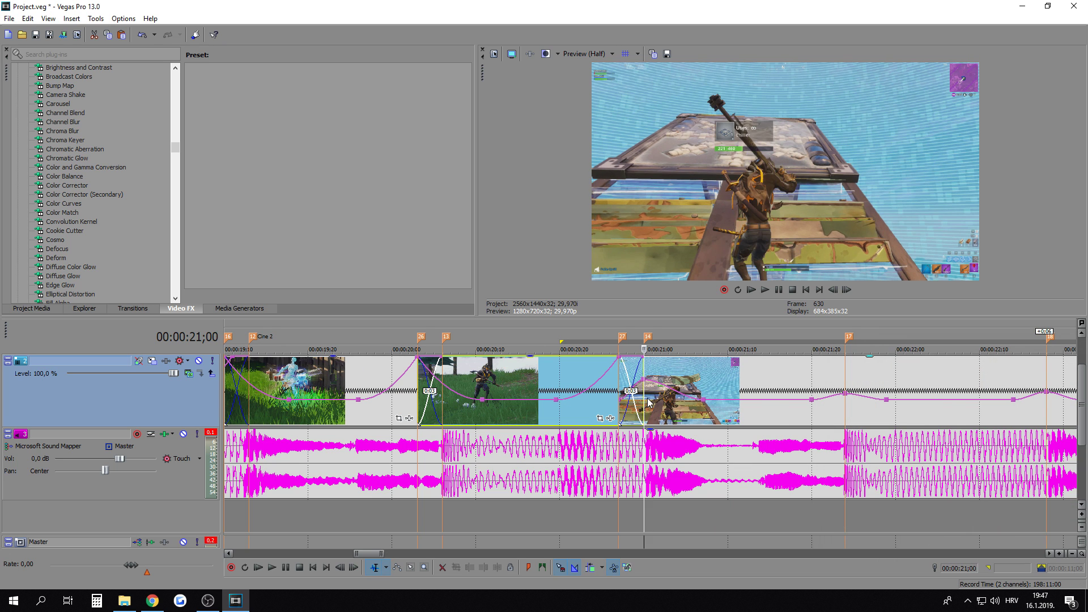
scroll(717, 405, "down", 2)
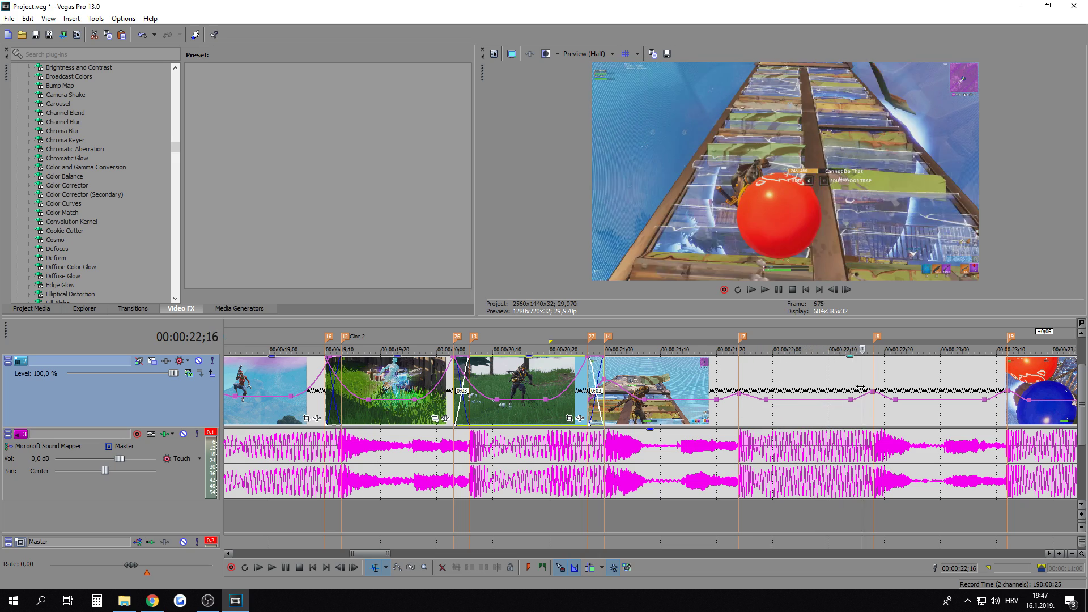
Step: Review the range from 00:00:22;09 to 00:00:23;21 and step through the frames around the velocity peak at marker 19
scroll(709, 390, "down", 3)
left_click_drag(619, 342, 708, 369)
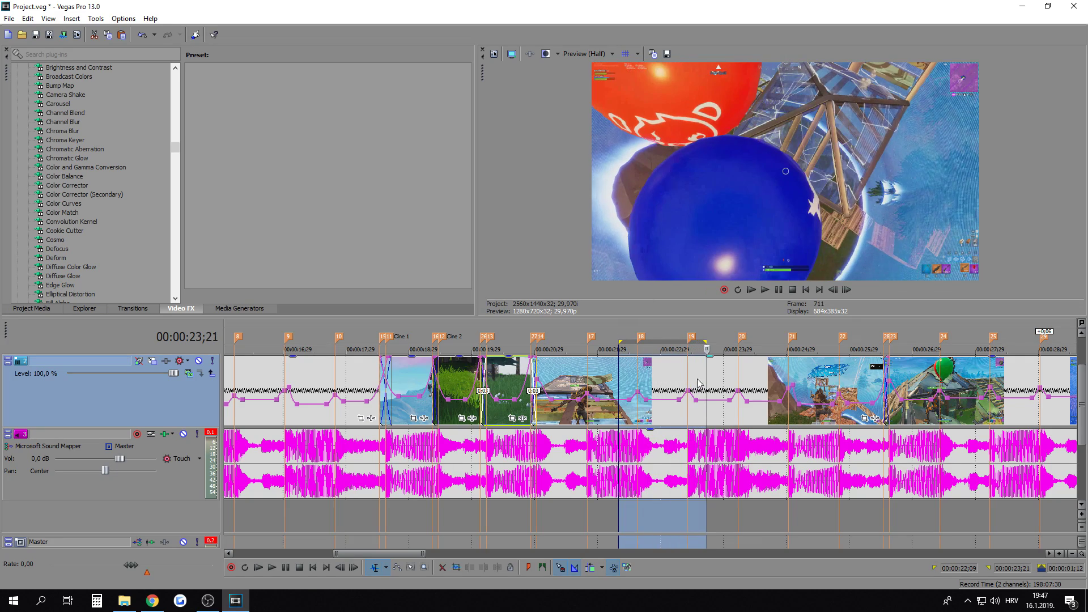
left_click(689, 387)
scroll(701, 389, "up", 3)
key("Right")
key("Right")
key("Right")
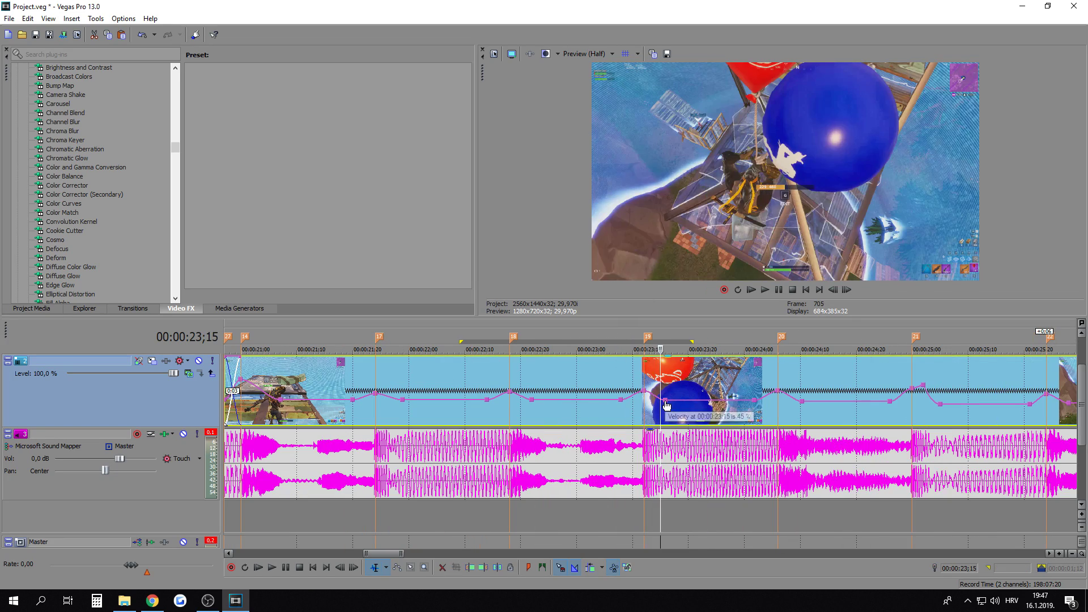
scroll(683, 350, "down", 3)
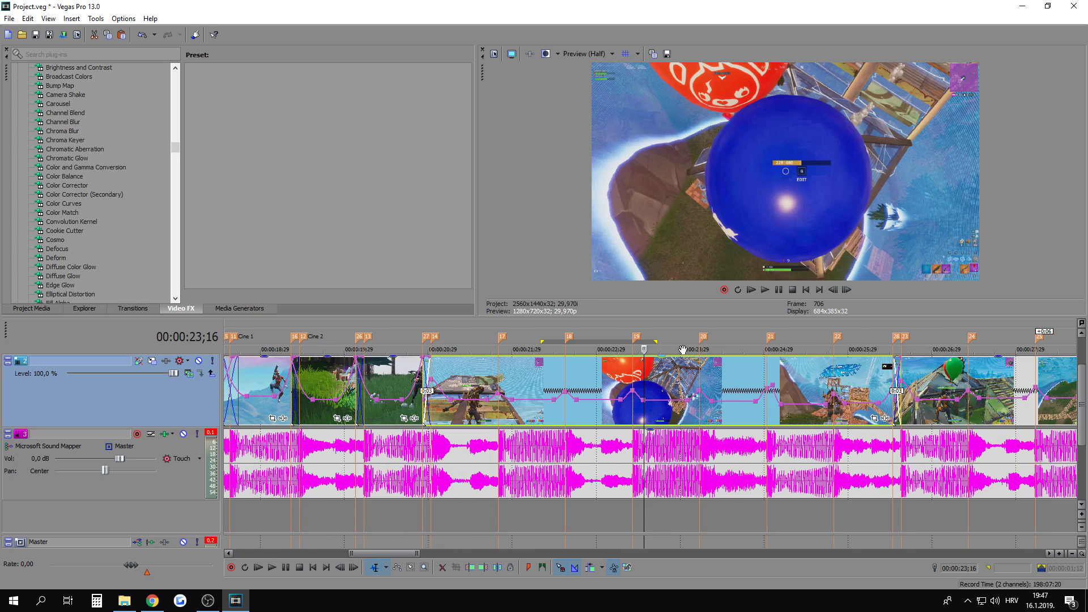
Step: Play back the section around marker 19 and examine the low velocity point just after marker 20
left_click_drag(602, 342, 694, 391)
left_click(715, 403)
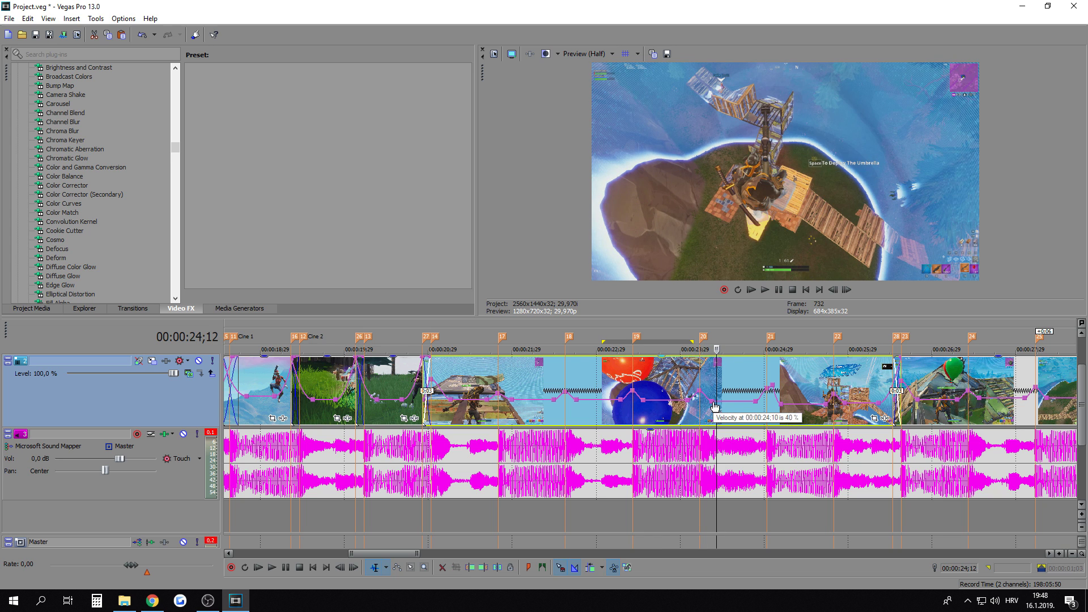
scroll(755, 408, "up", 2)
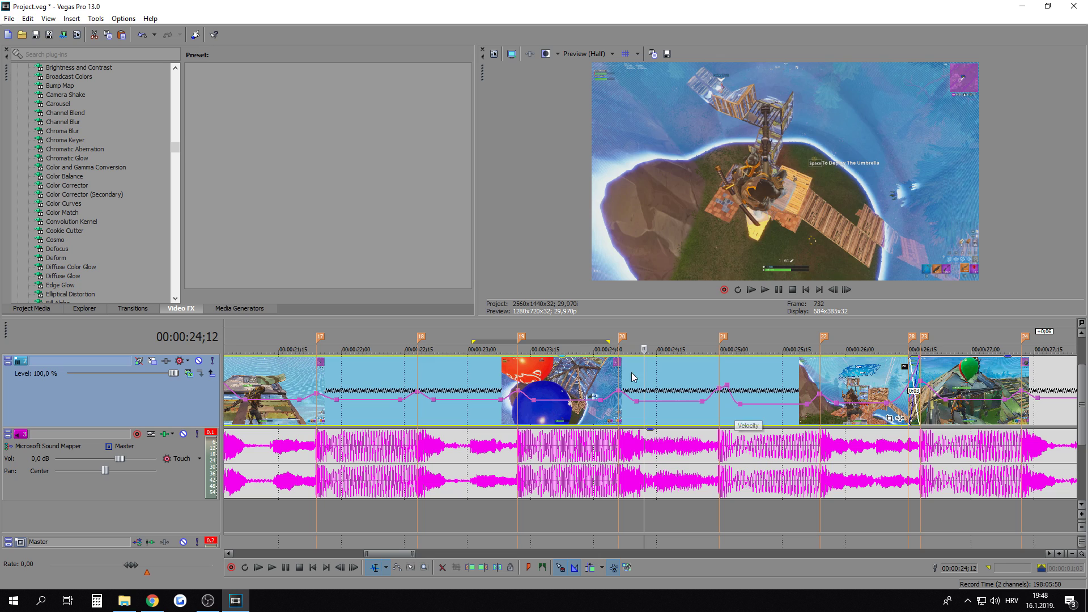
Step: Play back the section leading past marker 21 and examine the paired velocity points at its peak
left_click_drag(563, 343, 739, 386)
left_click(729, 375)
scroll(735, 378, "up", 4)
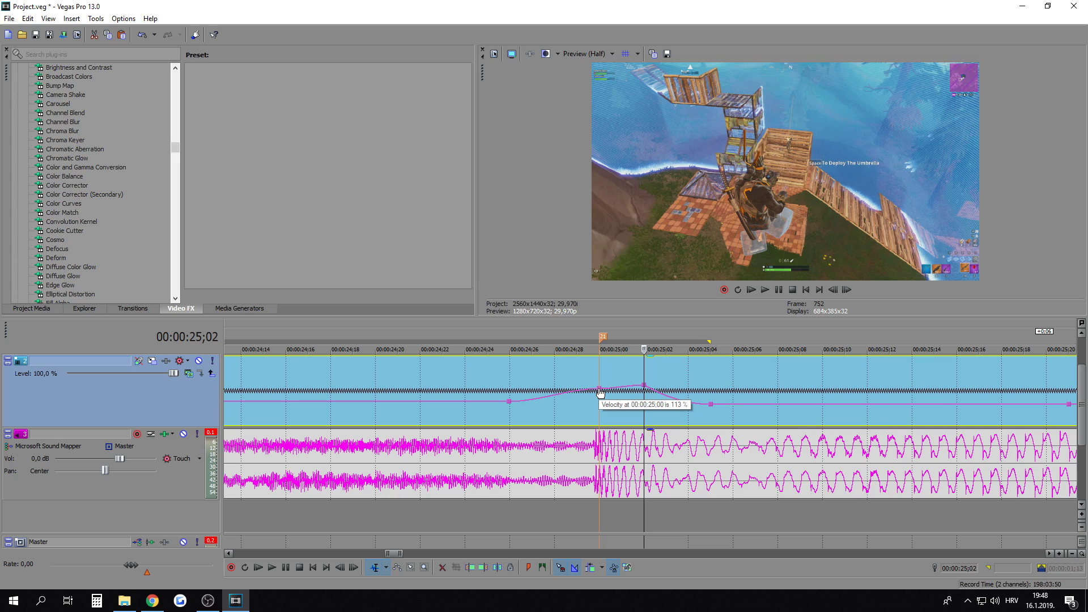
scroll(601, 393, "down", 8)
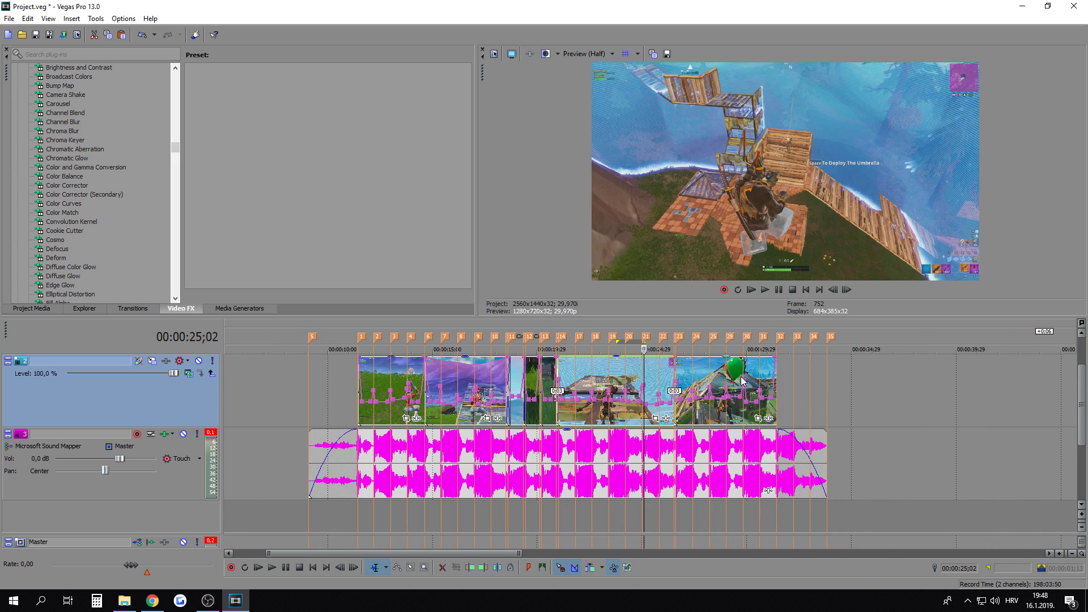
scroll(747, 374, "down", 3)
scroll(751, 385, "up", 4)
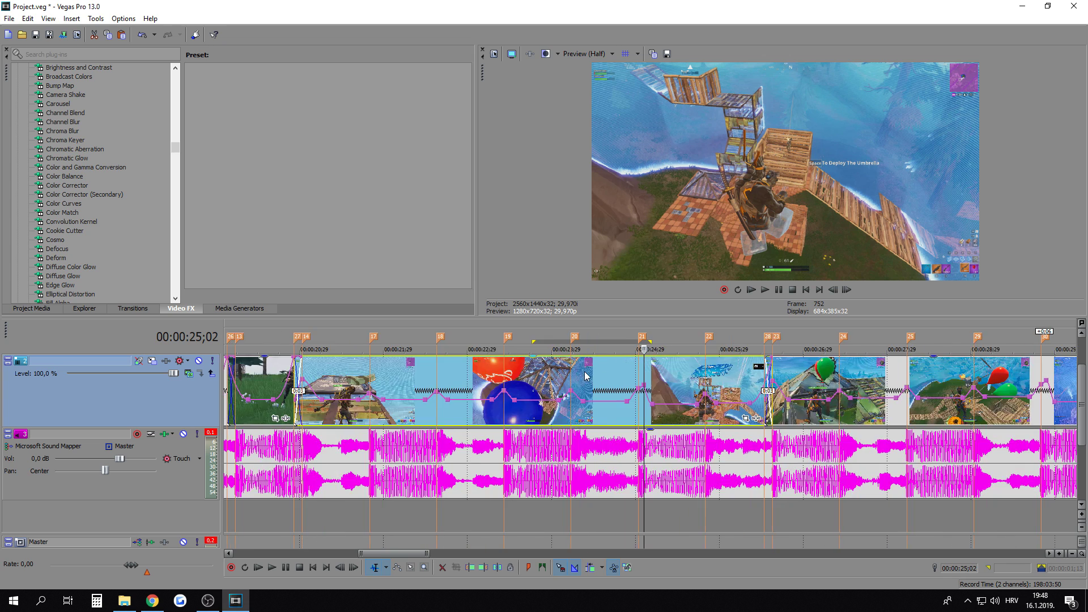
scroll(418, 383, "down", 3)
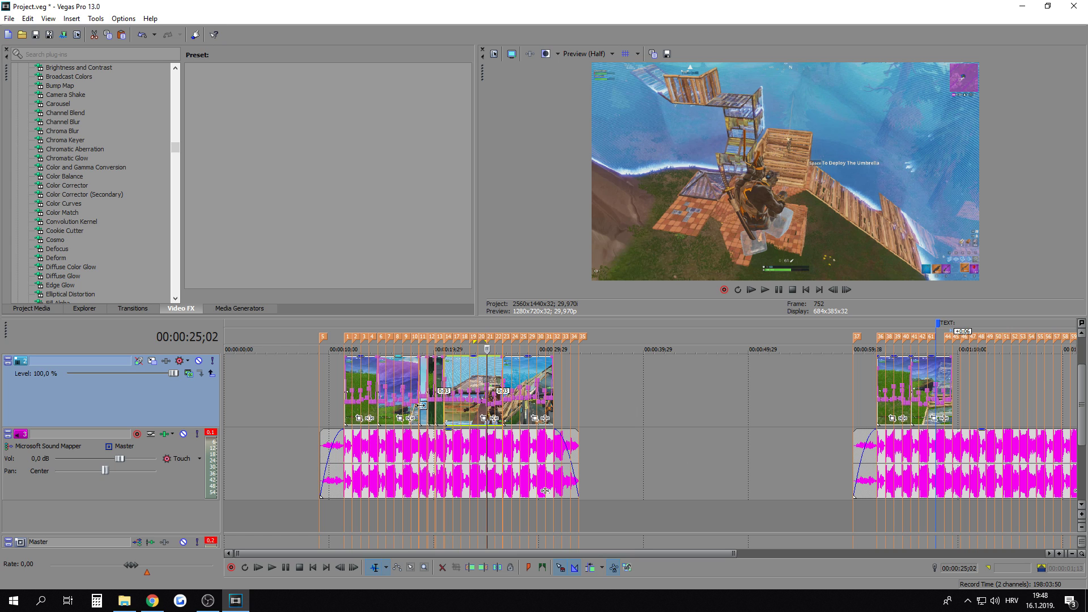
Step: Review the range from 00:00:24;25 to 00:00:25;13 and examine the velocity peak at marker 21 and the low point following it
scroll(665, 399, "up", 10)
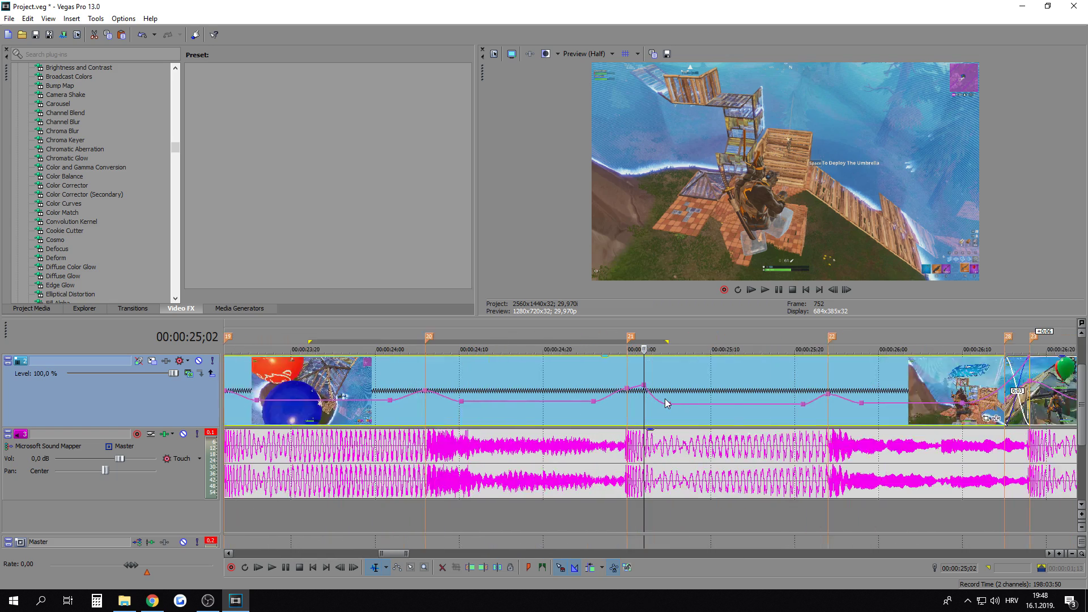
scroll(655, 404, "up", 4)
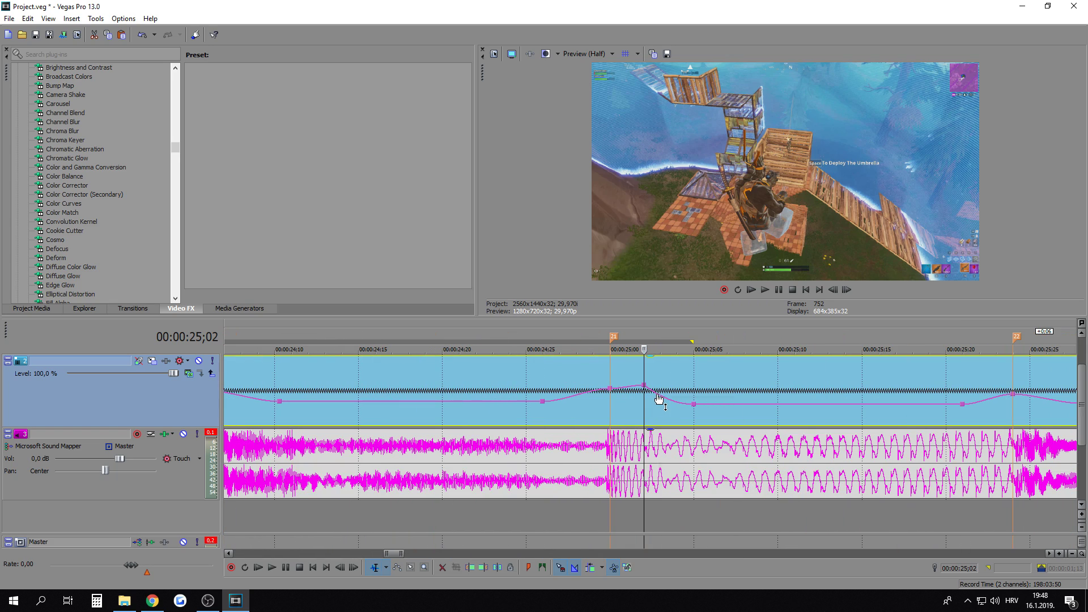
right_click(660, 399)
left_click(559, 367)
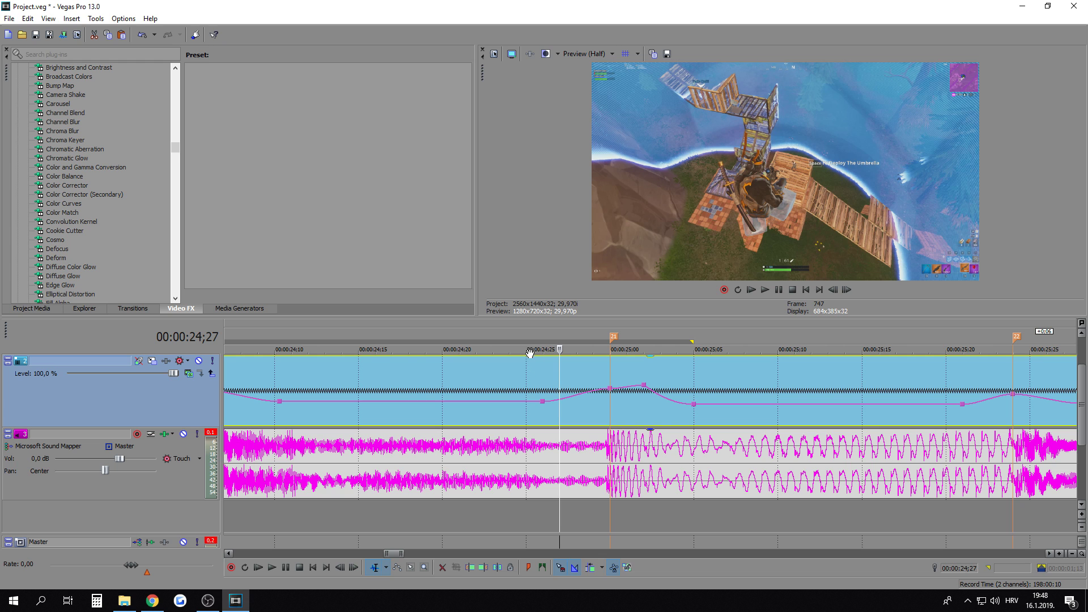
left_click_drag(524, 334, 831, 378)
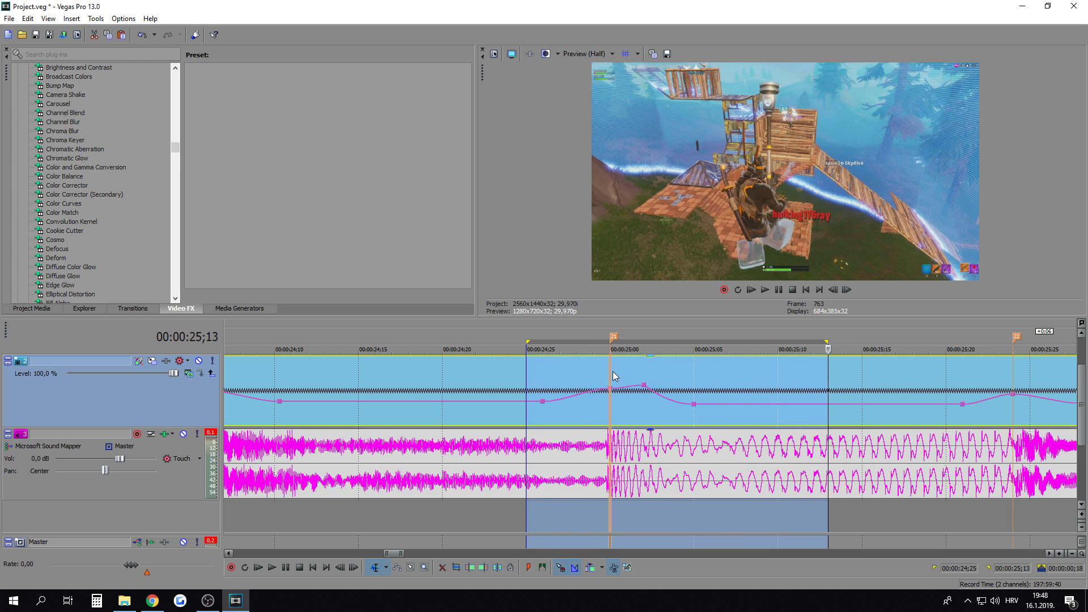
left_click(644, 385)
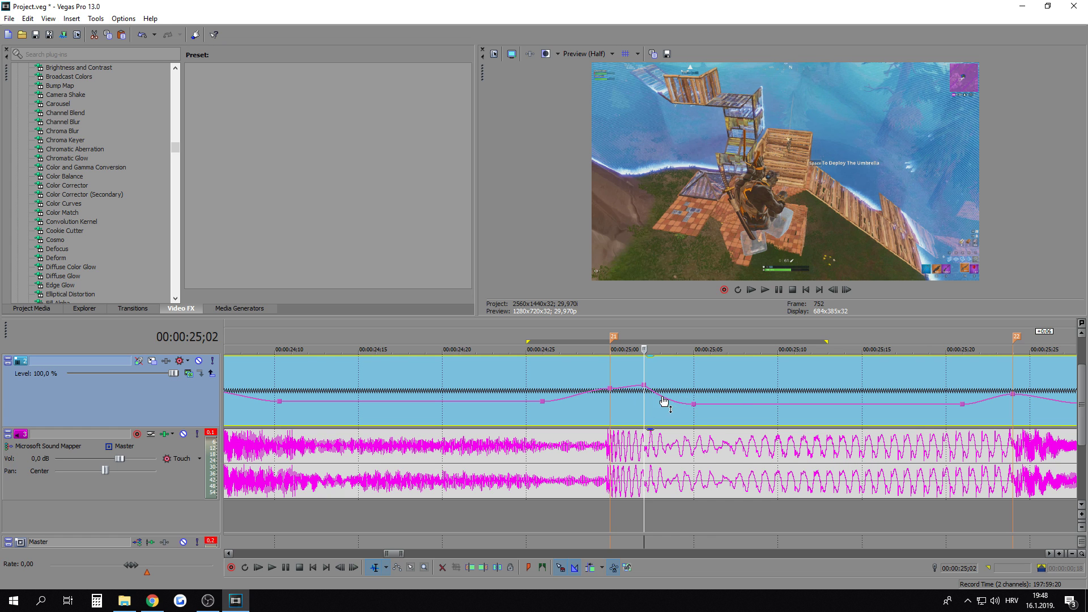
left_click(694, 404)
scroll(703, 410, "down", 3)
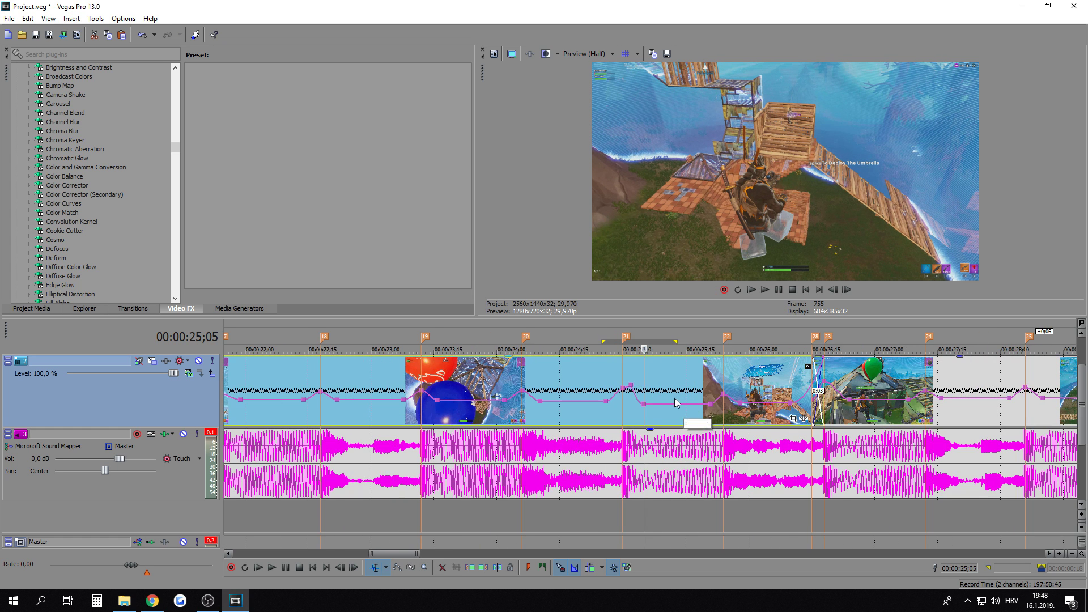
Step: Review the ranges 00:00:24;18 to 00:00:25;24 and 00:00:25;12 to 00:00:27;04, then examine how the next clip's velocity peaks match the markers
left_click_drag(572, 341, 723, 380)
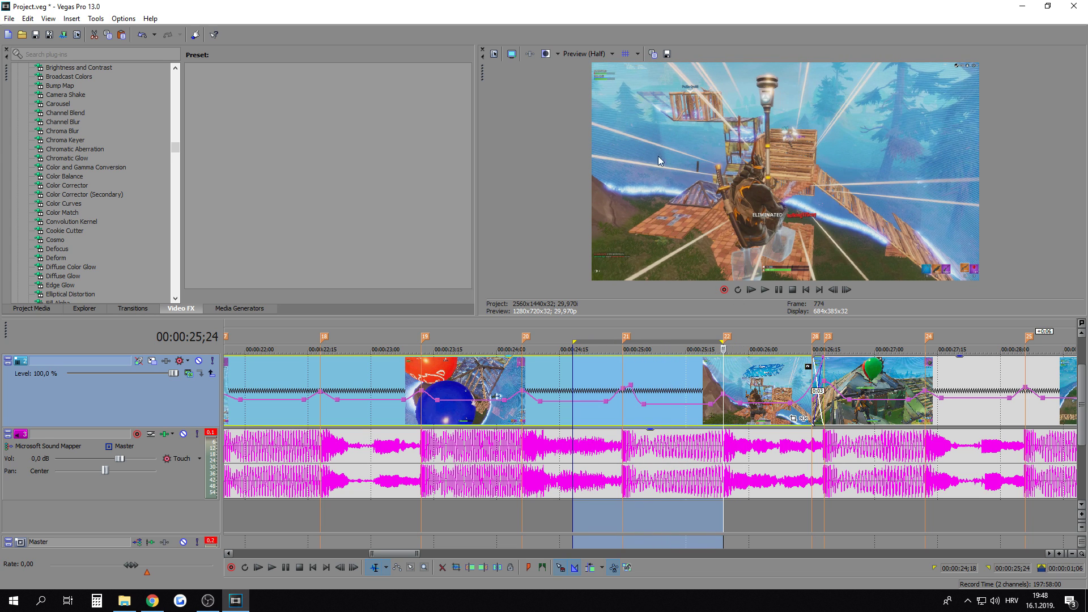
left_click_drag(675, 341, 889, 390)
scroll(855, 397, "down", 3)
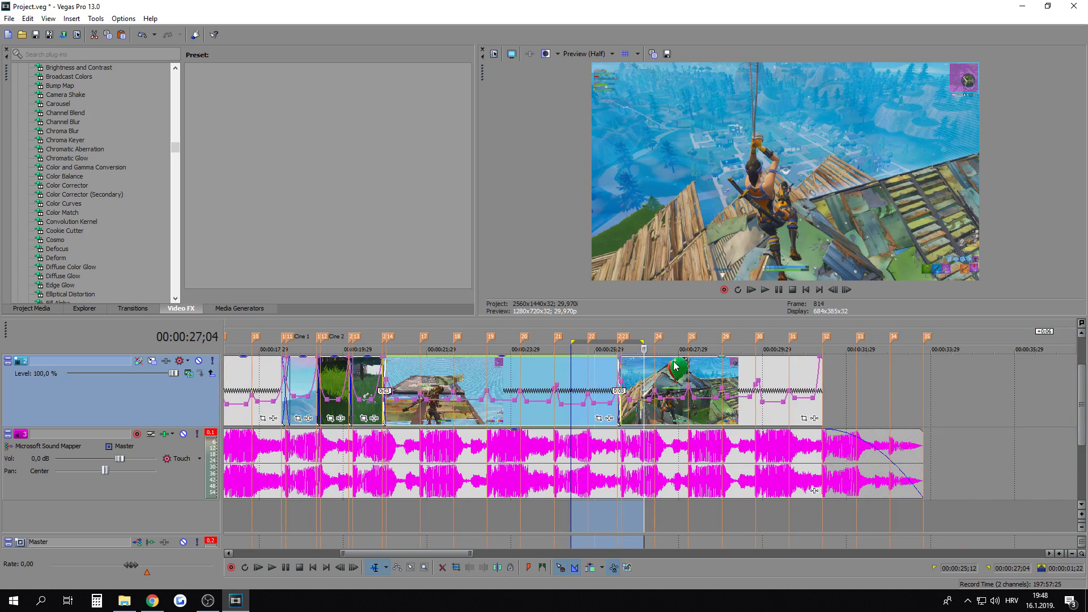
scroll(674, 365, "up", 4)
left_click_drag(564, 341, 991, 403)
scroll(653, 347, "down", 3)
left_click_drag(620, 343, 698, 343)
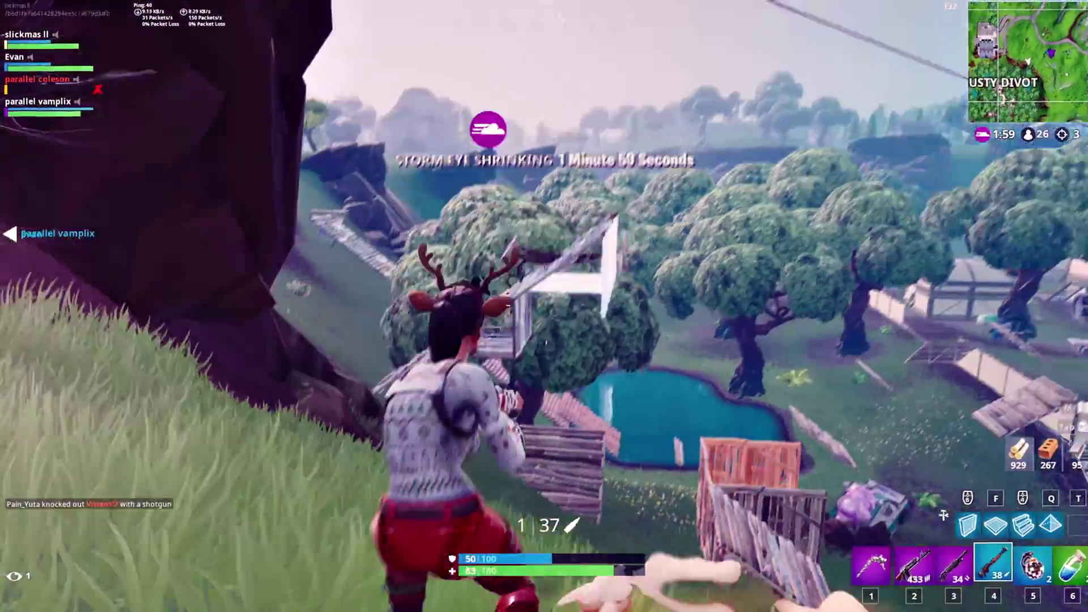
right_click(545, 306)
left_click(544, 306)
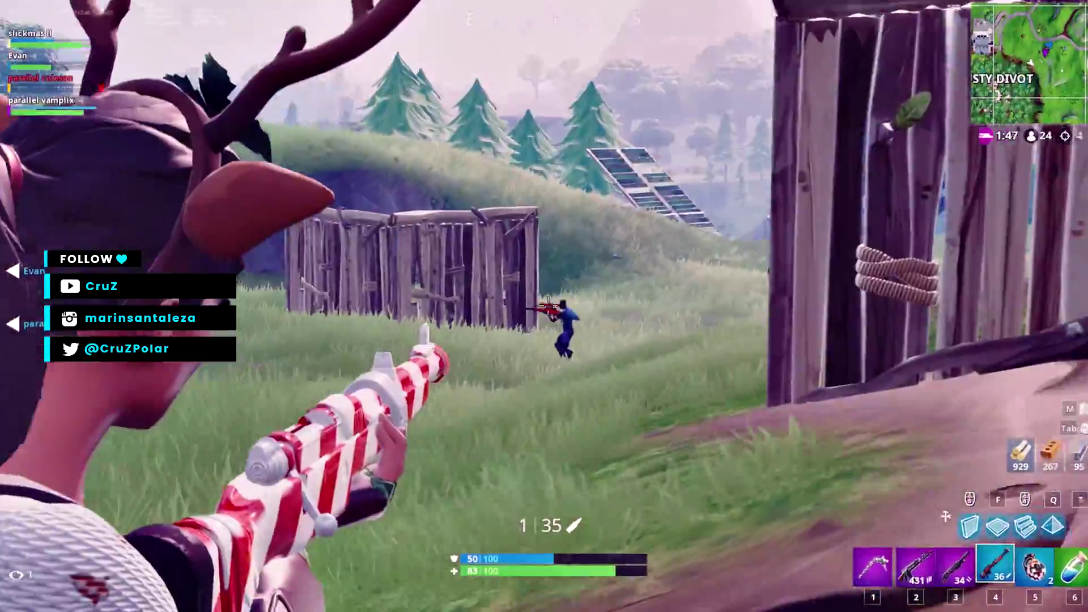
left_click(545, 306)
key("2")
left_click(545, 306)
key("4")
left_click(545, 306)
key("3")
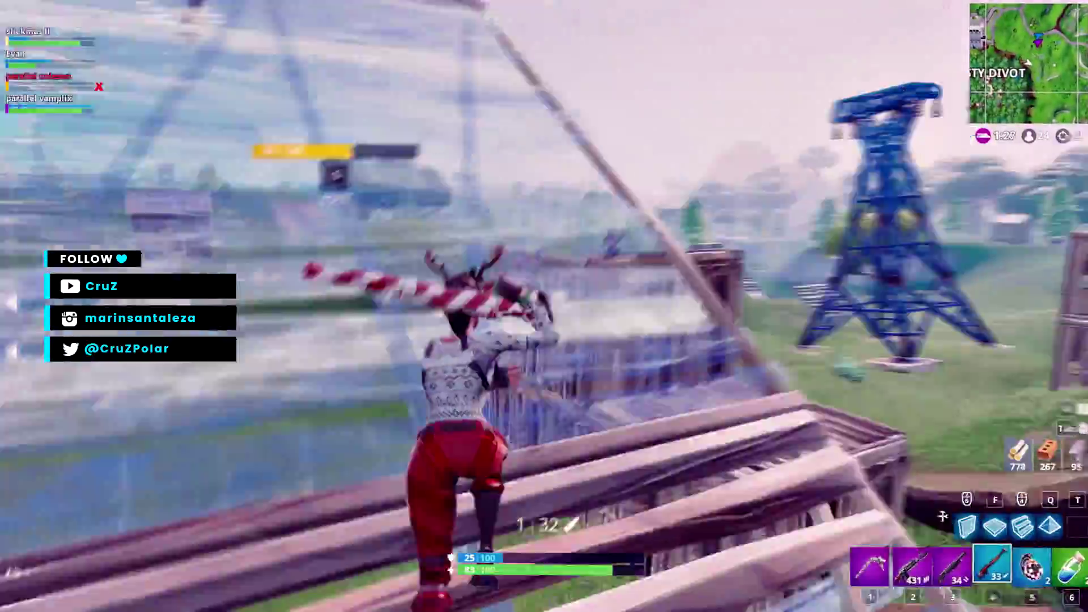
left_click(544, 306)
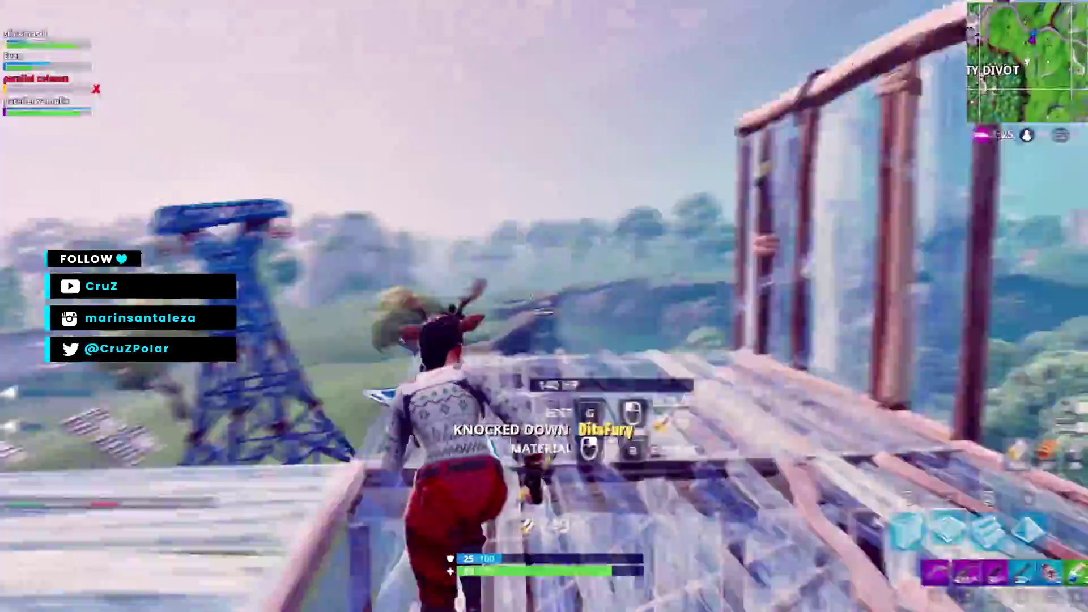